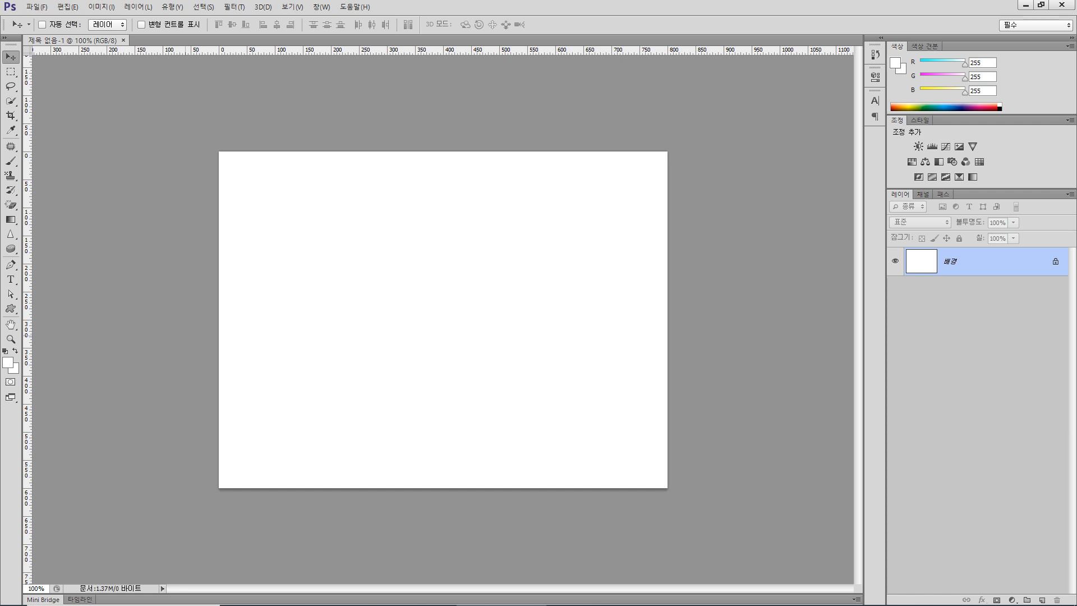
Step: Draw a black circle about 164 px across in the canvas's upper-left area and duplicate it twice into an evenly spaced horizontal row
{"action": "left_click", "coordinate": [11, 309]}
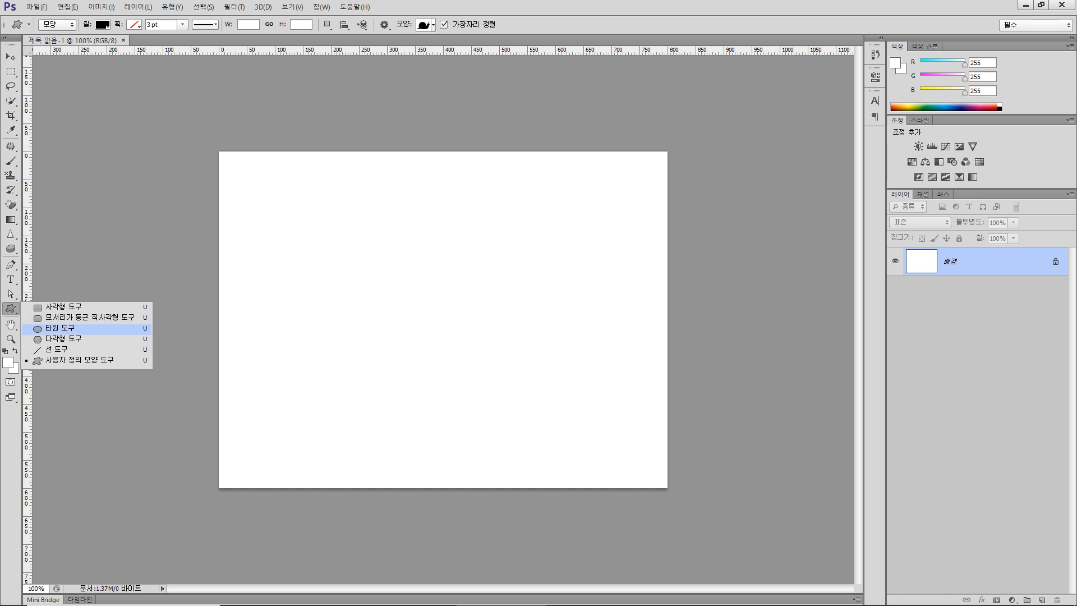
{"action": "left_click", "coordinate": [60, 328]}
{"action": "left_click_drag", "start_coordinate": [264, 207], "coordinate": [355, 299]}
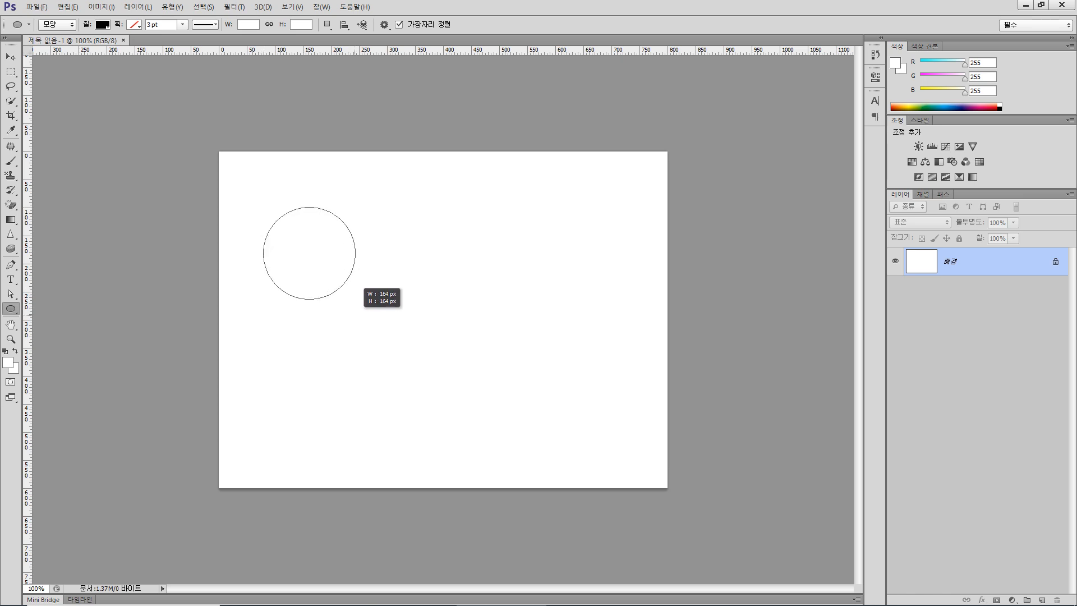
{"action": "key", "text": "v"}
{"action": "left_click_drag", "start_coordinate": [310, 224], "coordinate": [301, 202]}
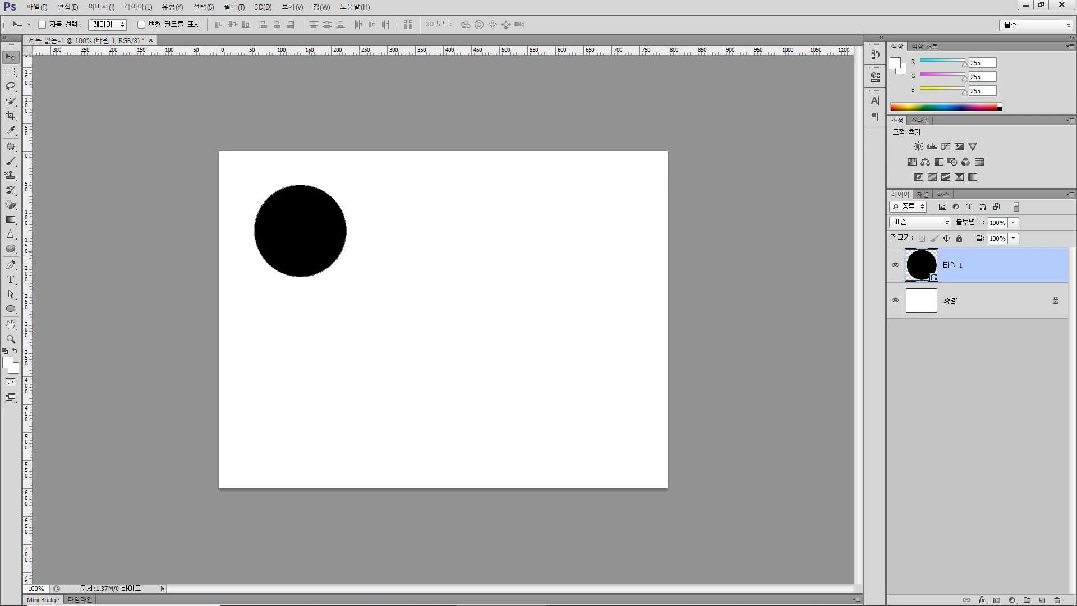
{"action": "left_click_drag", "start_coordinate": [314, 238], "coordinate": [458, 238]}
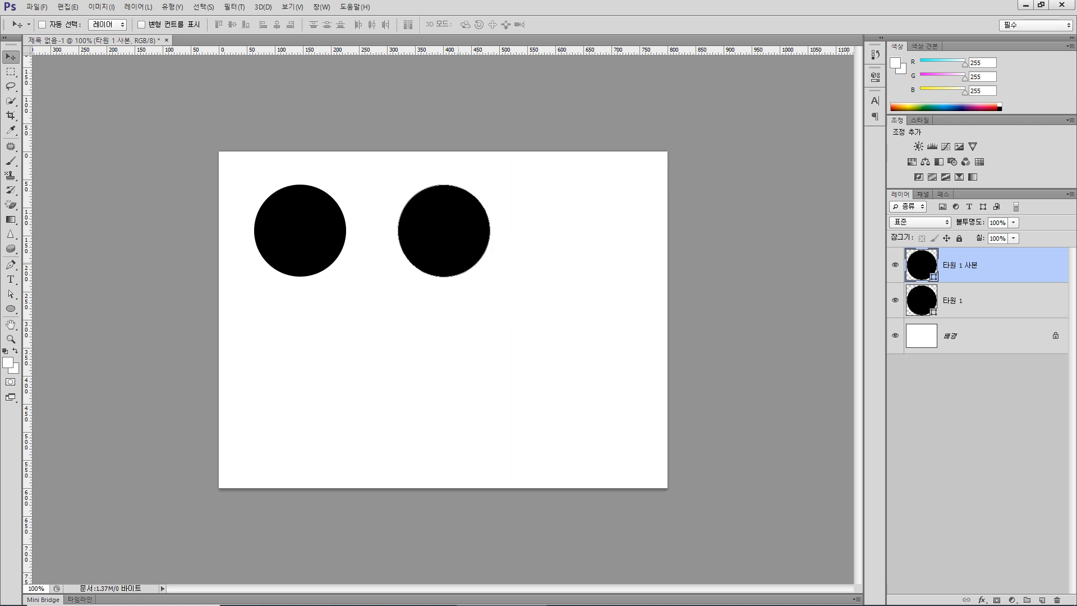
{"action": "left_click_drag", "start_coordinate": [457, 238], "coordinate": [601, 238]}
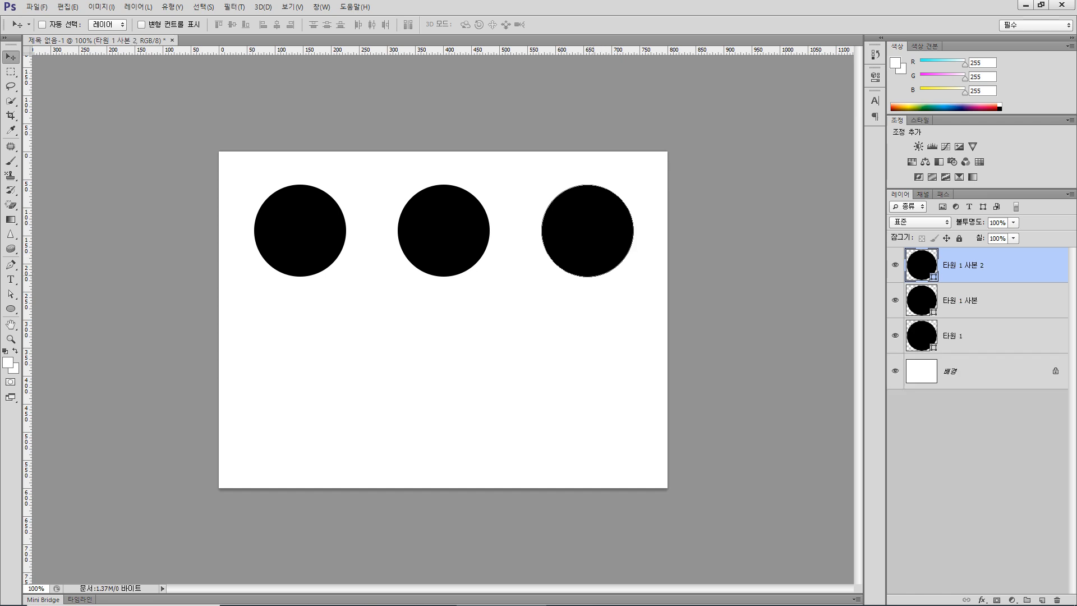
Step: Draw a black five-sided polygon about 190 by 181 px below the first circle
{"action": "left_click_drag", "start_coordinate": [11, 309], "coordinate": [84, 339]}
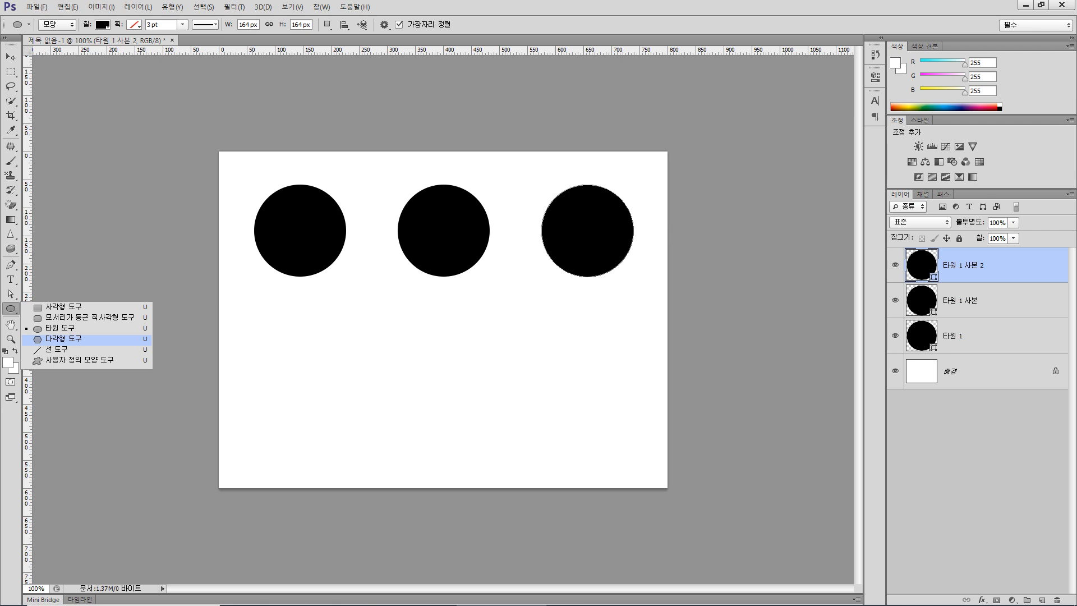
{"action": "left_click", "coordinate": [64, 339]}
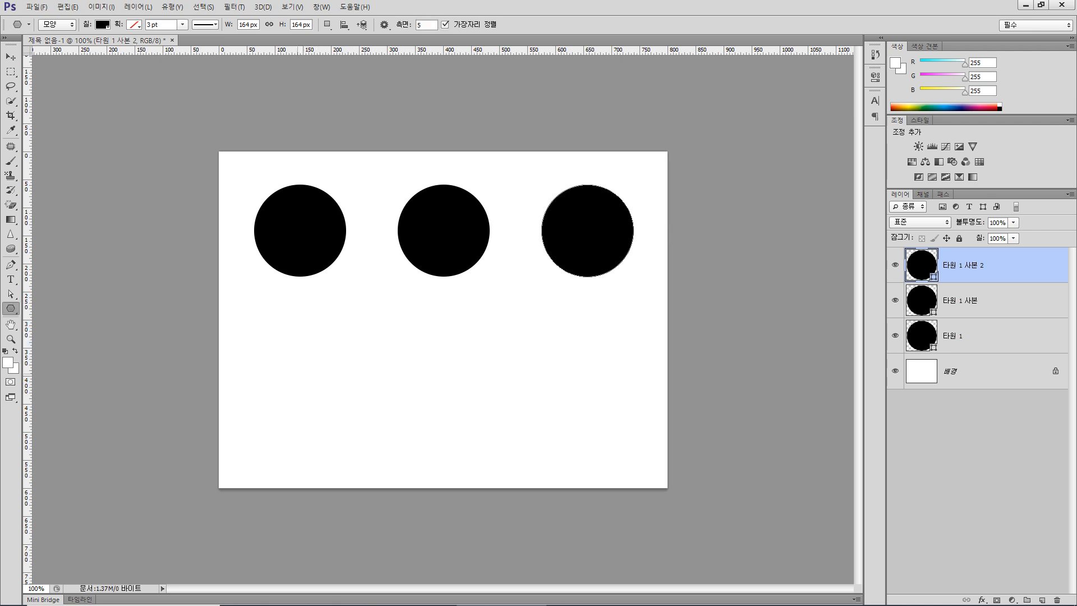
{"action": "left_click_drag", "start_coordinate": [290, 364], "coordinate": [304, 279]}
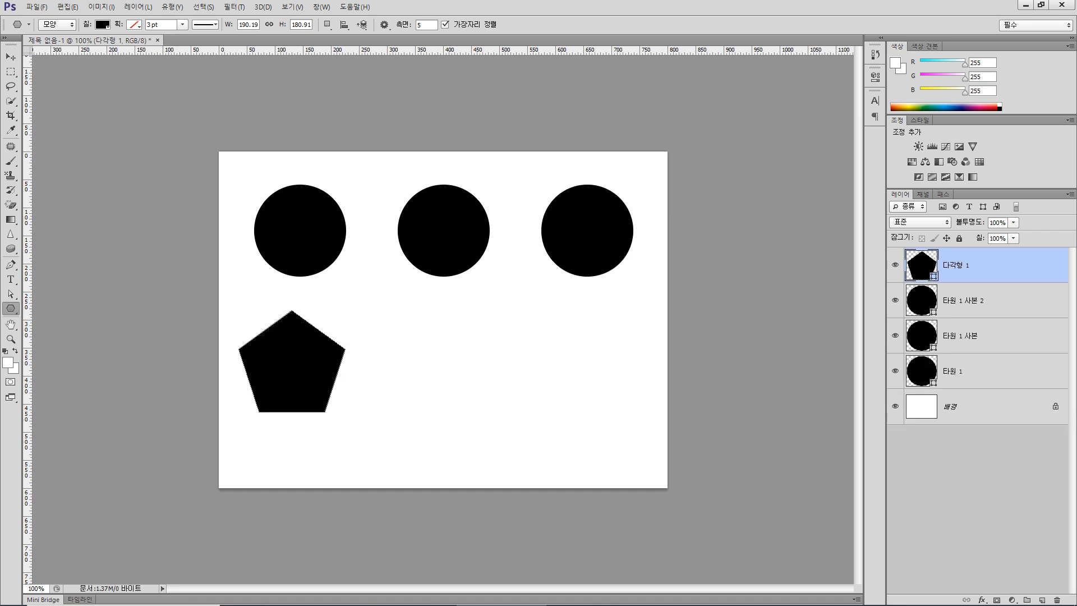
Step: Draw a six-sided polygon about 154 by 178 px and place it below the middle circle, beside the pentagon
{"action": "double_click", "coordinate": [420, 24]}
{"action": "type", "text": "6"}
{"action": "left_click_drag", "start_coordinate": [441, 341], "coordinate": [459, 261]}
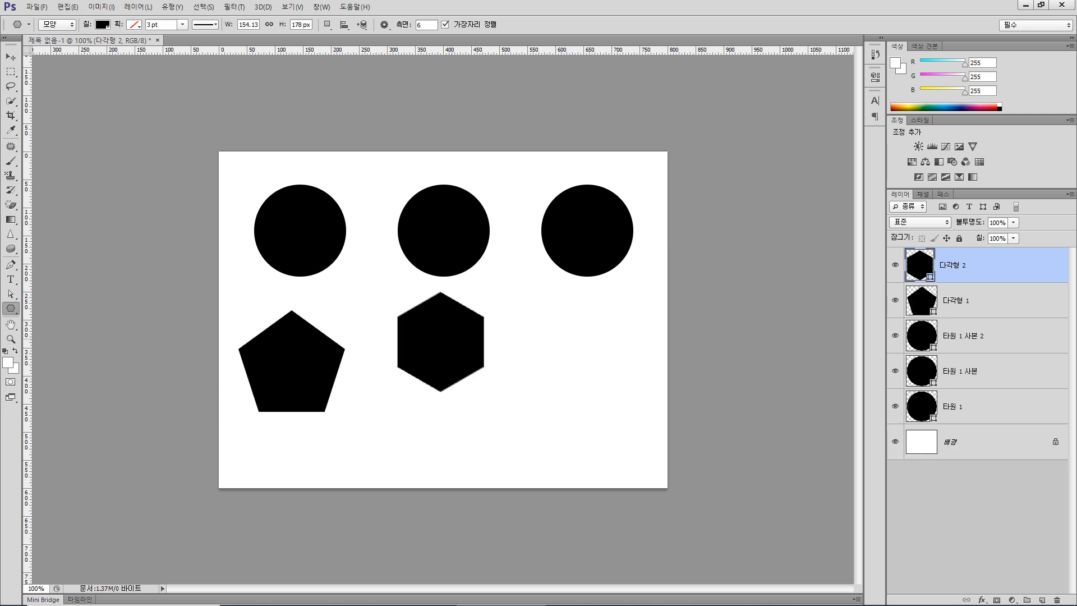
{"action": "left_click_drag", "start_coordinate": [451, 340], "coordinate": [450, 376]}
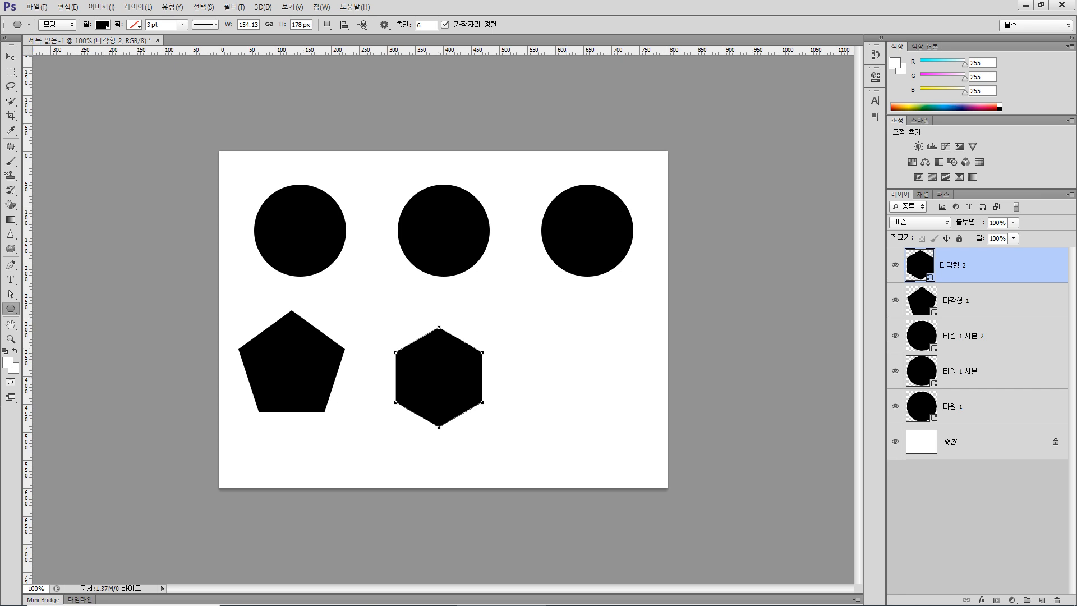
Step: Try to draw a square below the third circle with the Rectangle tool
{"action": "right_click", "coordinate": [10, 308]}
{"action": "left_click", "coordinate": [56, 308]}
{"action": "left_click_drag", "start_coordinate": [553, 331], "coordinate": [632, 411]}
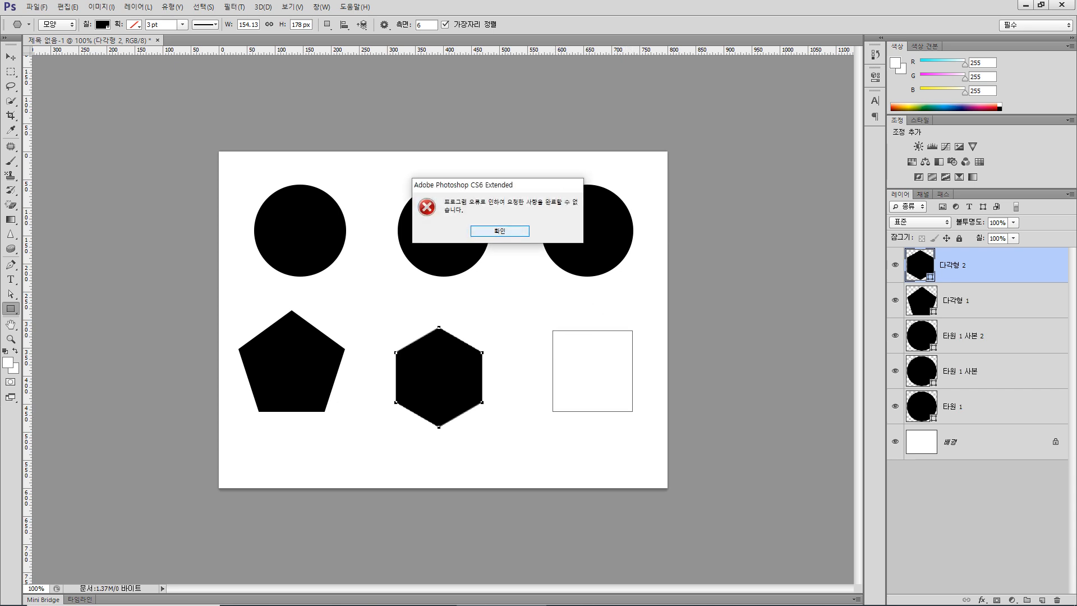
{"action": "key", "text": "Return"}
{"action": "left_click_drag", "start_coordinate": [549, 334], "coordinate": [635, 416]}
{"action": "key", "text": "Return"}
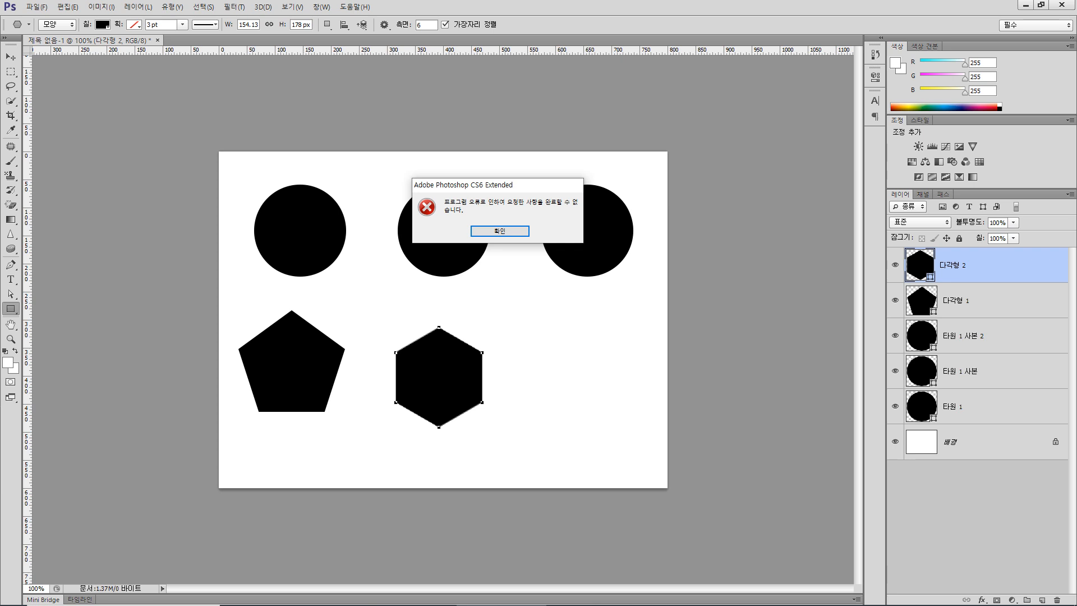
{"action": "key", "text": "Return"}
Step: Reselect the hexagon's layer and try to free-transform the hexagon
{"action": "left_click", "coordinate": [972, 336]}
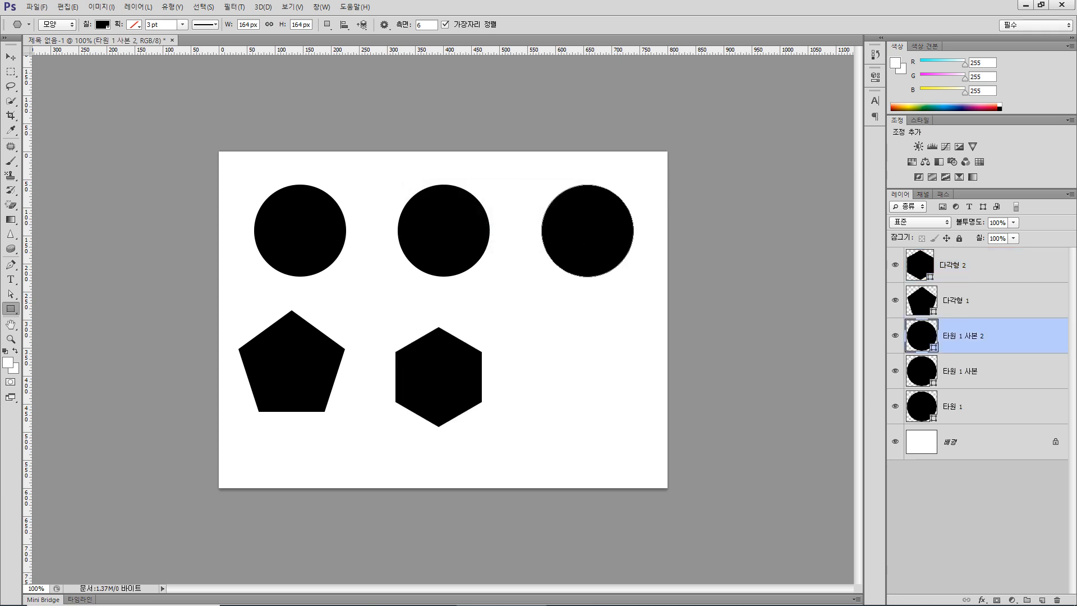
{"action": "left_click", "coordinate": [972, 300]}
{"action": "left_click", "coordinate": [972, 265]}
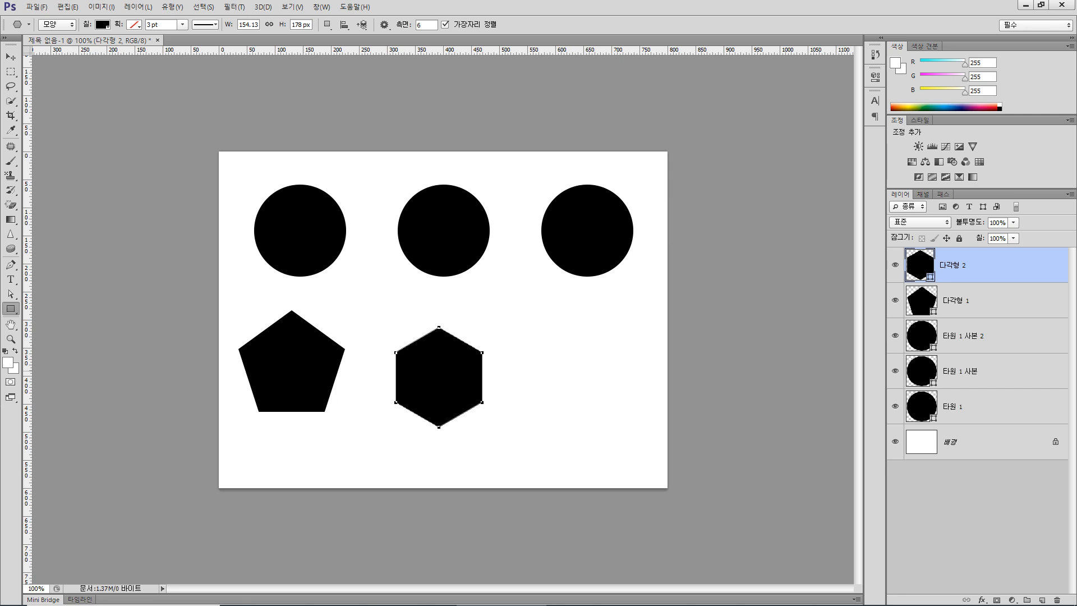
{"action": "key", "text": "ctrl+t"}
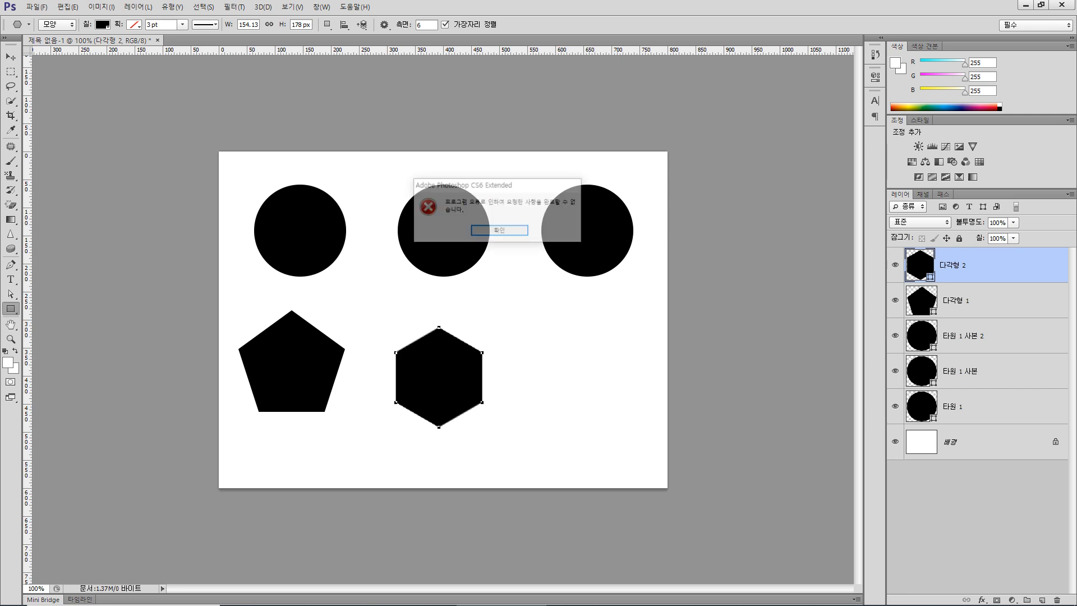
{"action": "key", "text": "Return"}
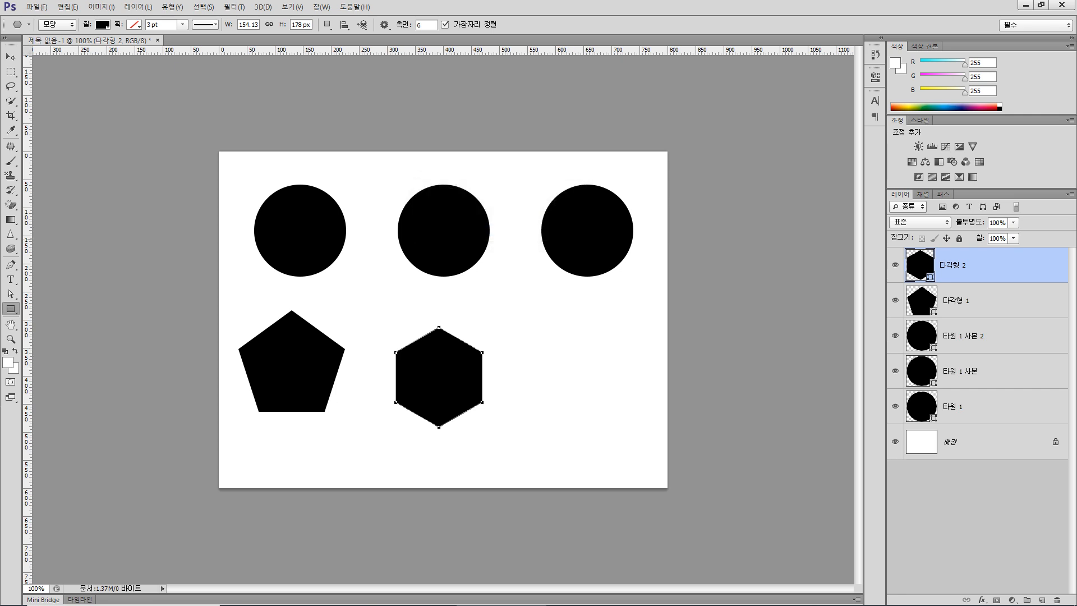
Step: Try to draw a rounded rectangle below the third circle with the Rounded Rectangle tool
{"action": "key", "text": "p"}
{"action": "key", "text": "o"}
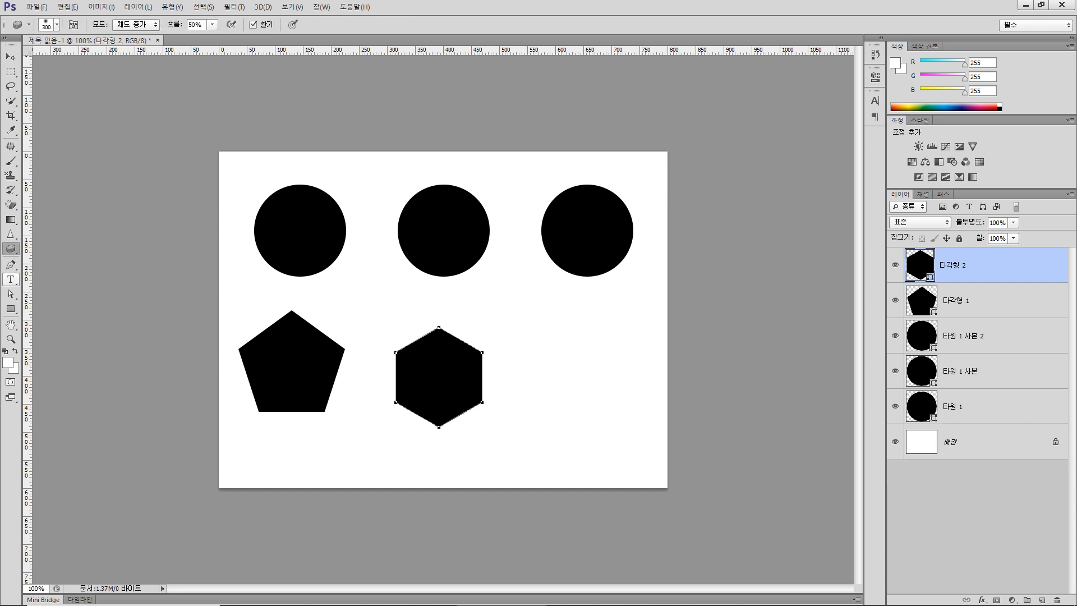
{"action": "left_click", "coordinate": [11, 308]}
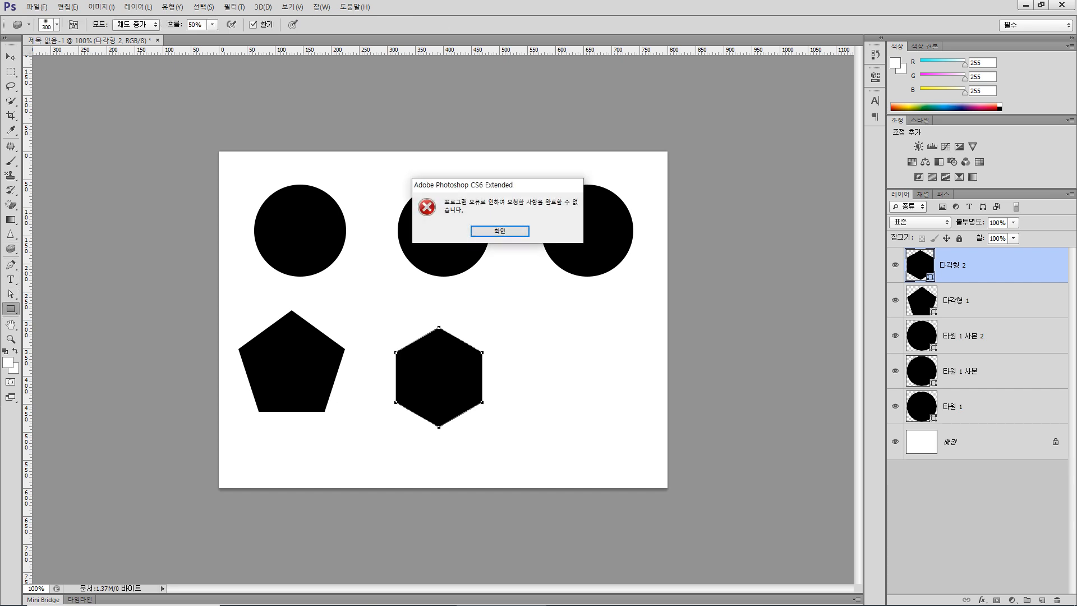
{"action": "key", "text": "Return"}
{"action": "right_click", "coordinate": [10, 308]}
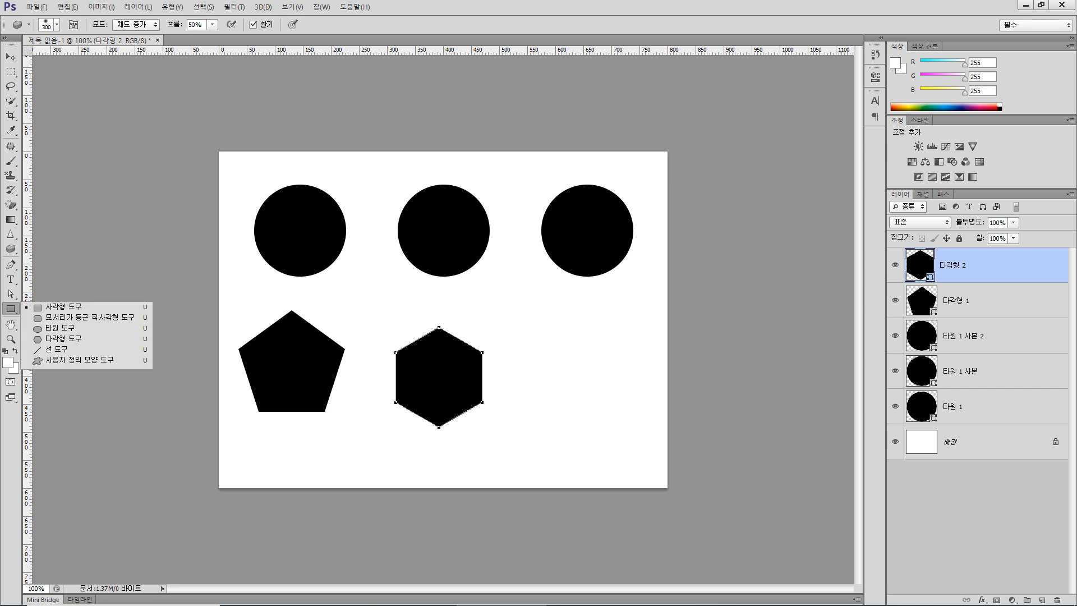
{"action": "left_click", "coordinate": [56, 319]}
{"action": "left_click_drag", "start_coordinate": [551, 336], "coordinate": [632, 419]}
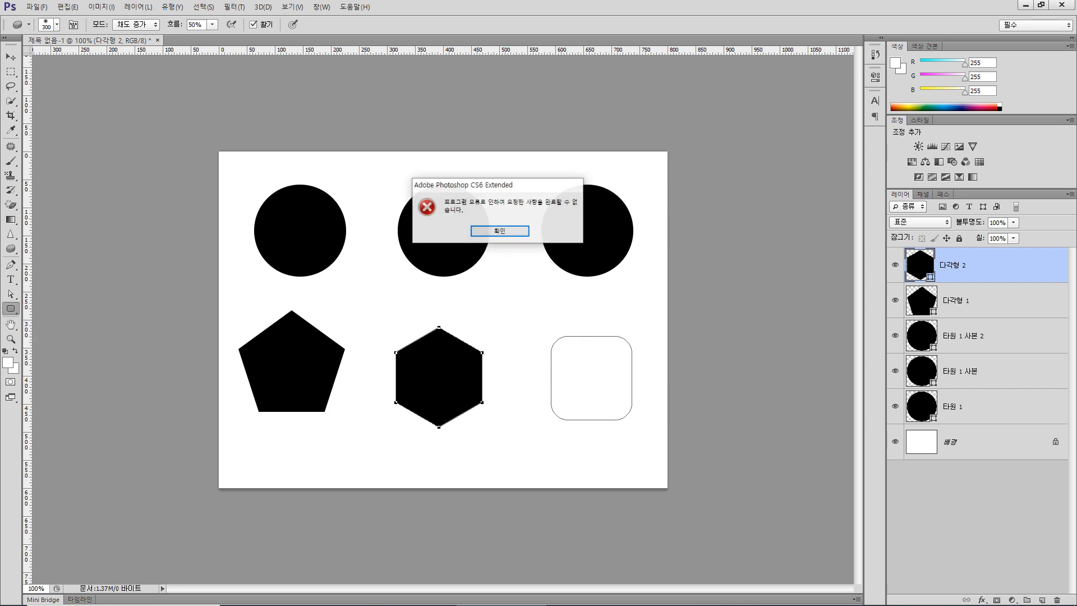
{"action": "key", "text": "Return"}
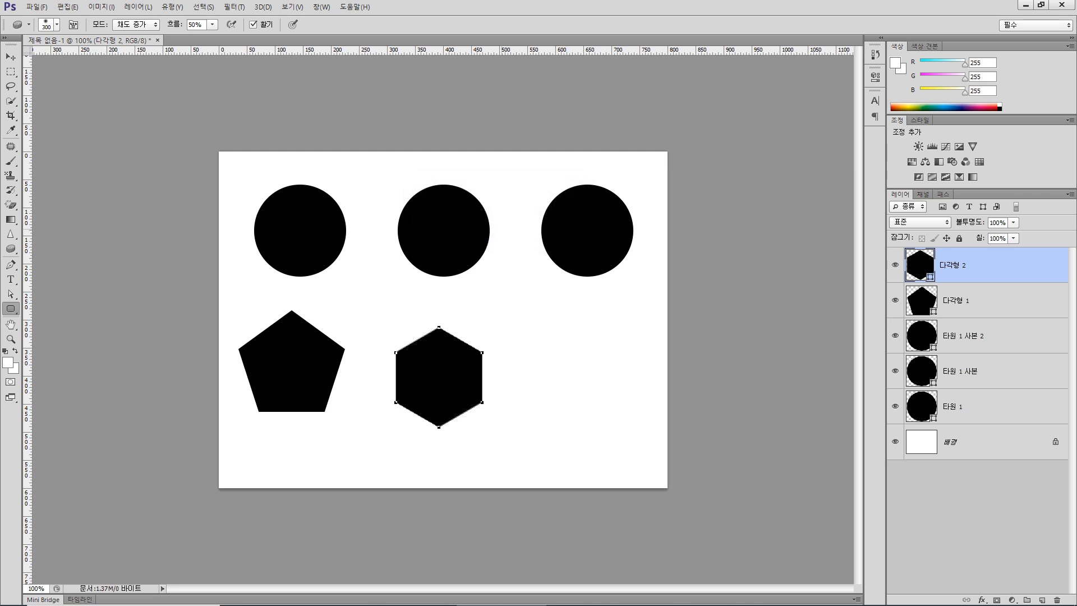
Step: Switch to the Move tool and step up and down through the layer stack, ending on the first circle's layer, 타원 1
{"action": "key", "text": "v"}
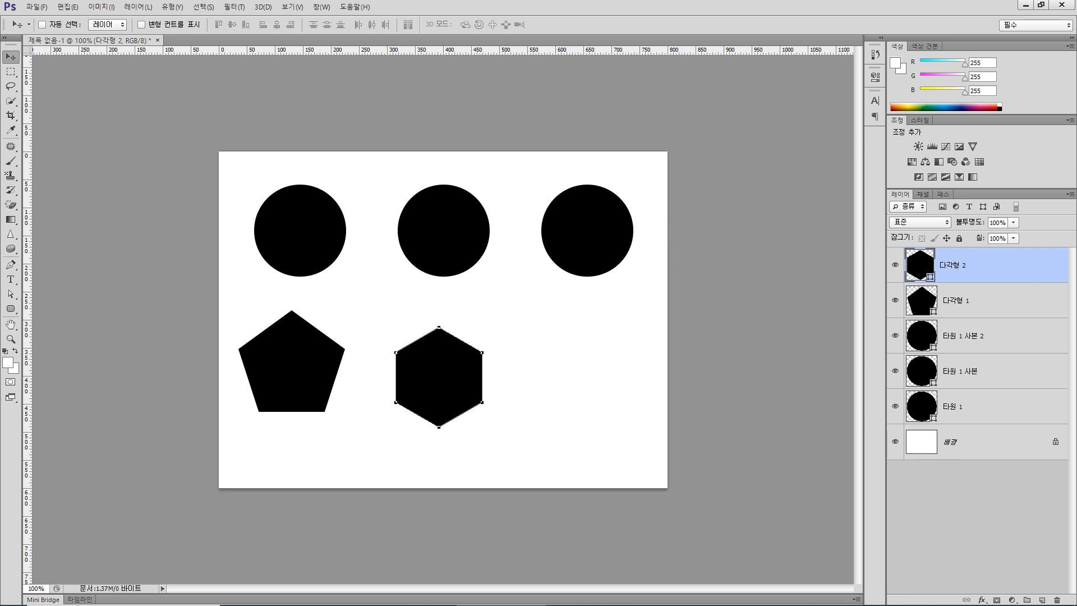
{"action": "key", "text": "alt+bracketleft"}
{"action": "key", "text": "alt+bracketleft"}
{"action": "key", "text": "alt+bracketleft"}
{"action": "key", "text": "alt+bracketleft"}
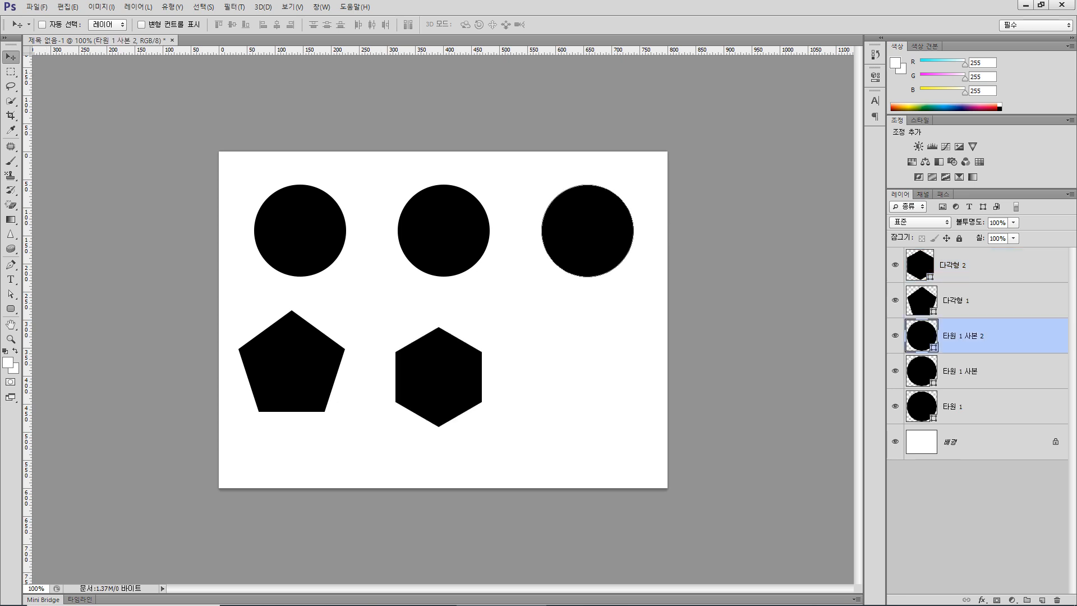
{"action": "key", "text": "alt+bracketleft"}
{"action": "key", "text": "alt+bracketright"}
{"action": "key", "text": "alt+bracketright"}
{"action": "key", "text": "alt+bracketright"}
{"action": "key", "text": "alt+bracketright"}
{"action": "key", "text": "alt+bracketright"}
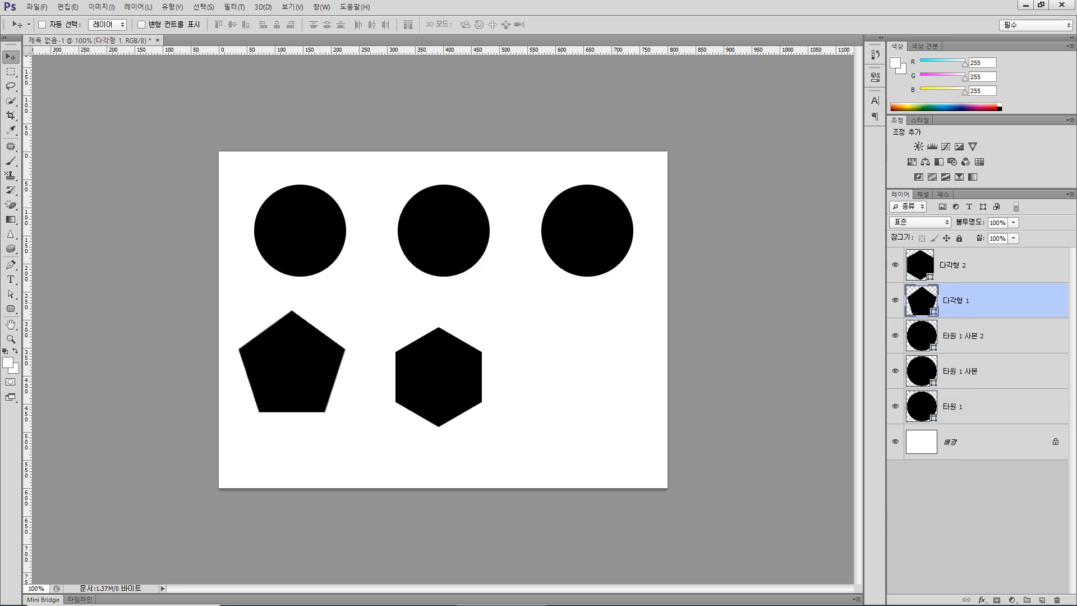
{"action": "key", "text": "alt+bracketleft"}
{"action": "key", "text": "alt+bracketleft"}
{"action": "key", "text": "alt+bracketleft"}
{"action": "key", "text": "alt+bracketleft"}
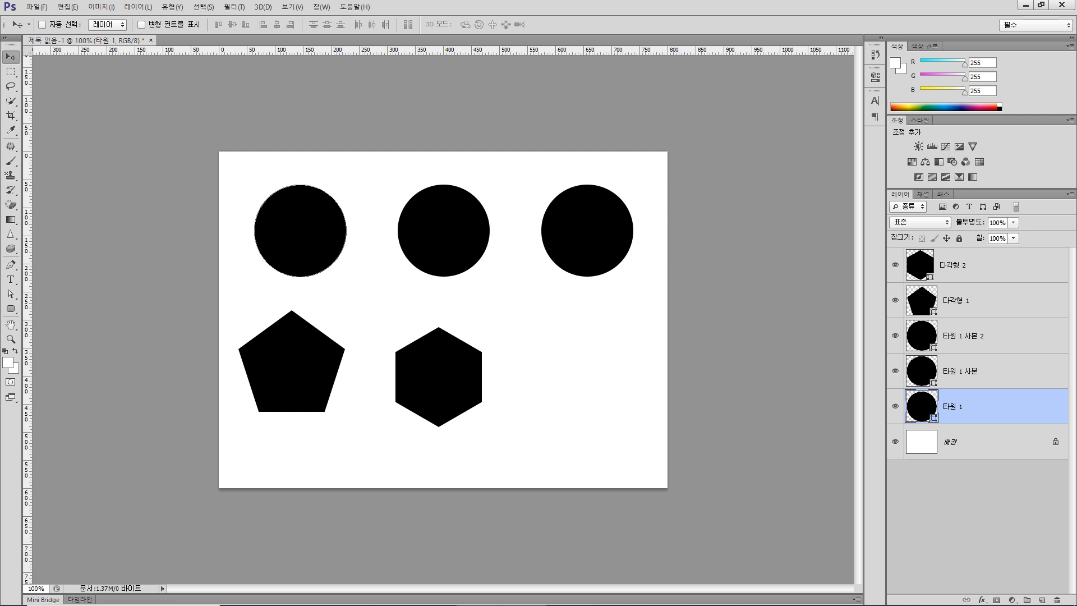
{"action": "key", "text": "alt+bracketleft"}
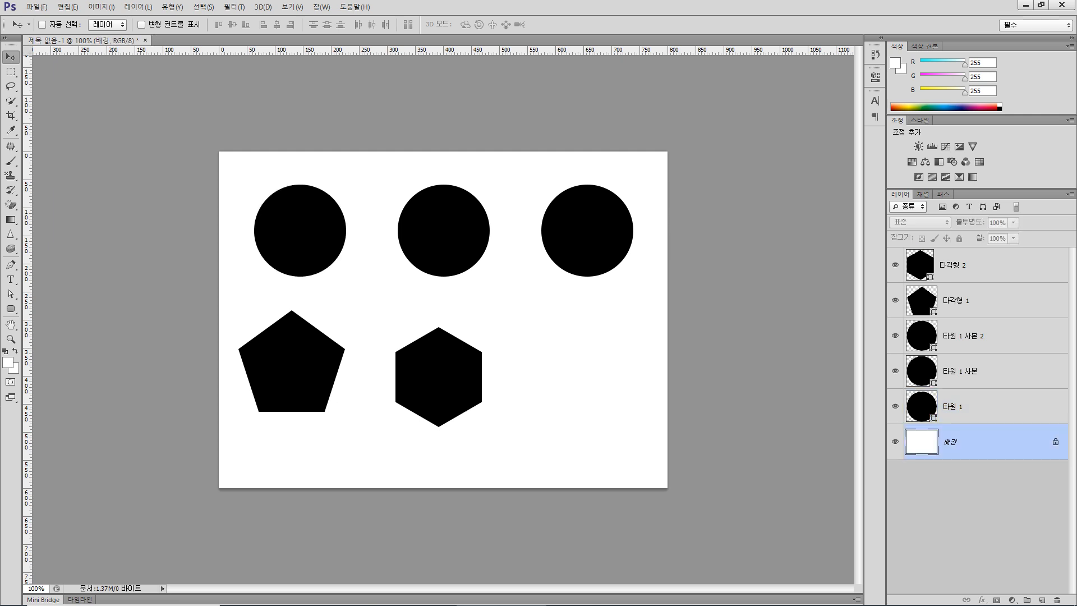
{"action": "key", "text": "alt+bracketright"}
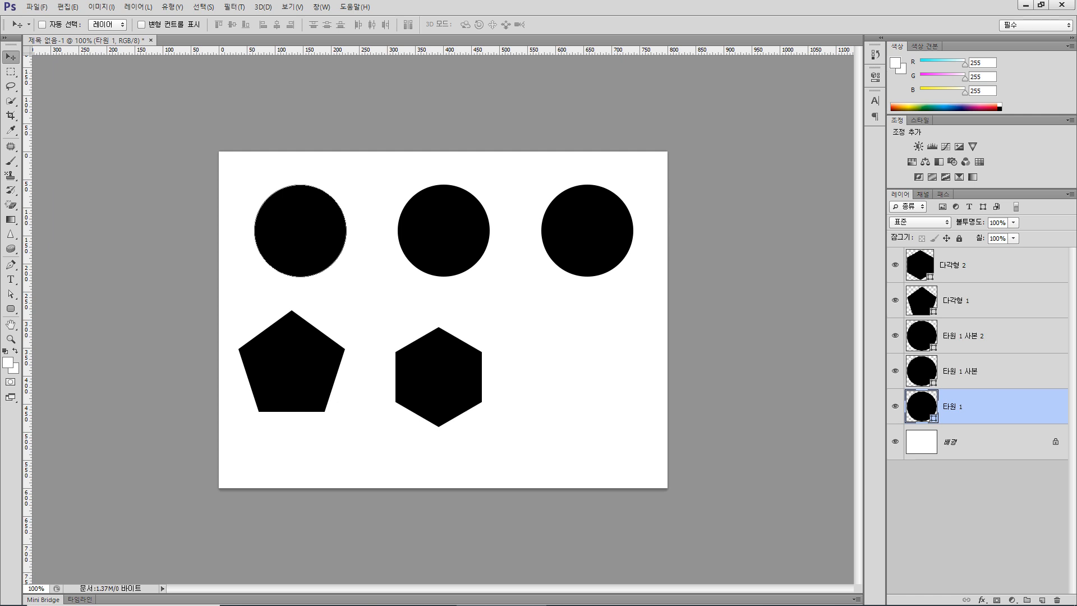
Step: Switch to the Chrome browser and copy the underwater bottle illustration from the open Pixabay page
{"action": "left_click", "coordinate": [324, 594]}
{"action": "left_click", "coordinate": [202, 14]}
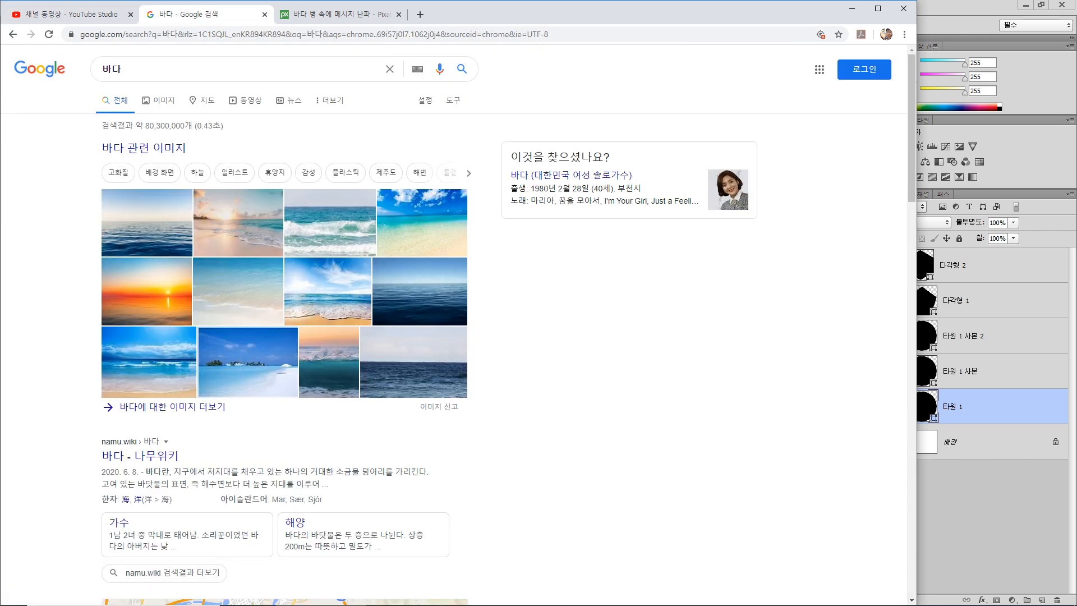
{"action": "left_click", "coordinate": [336, 14]}
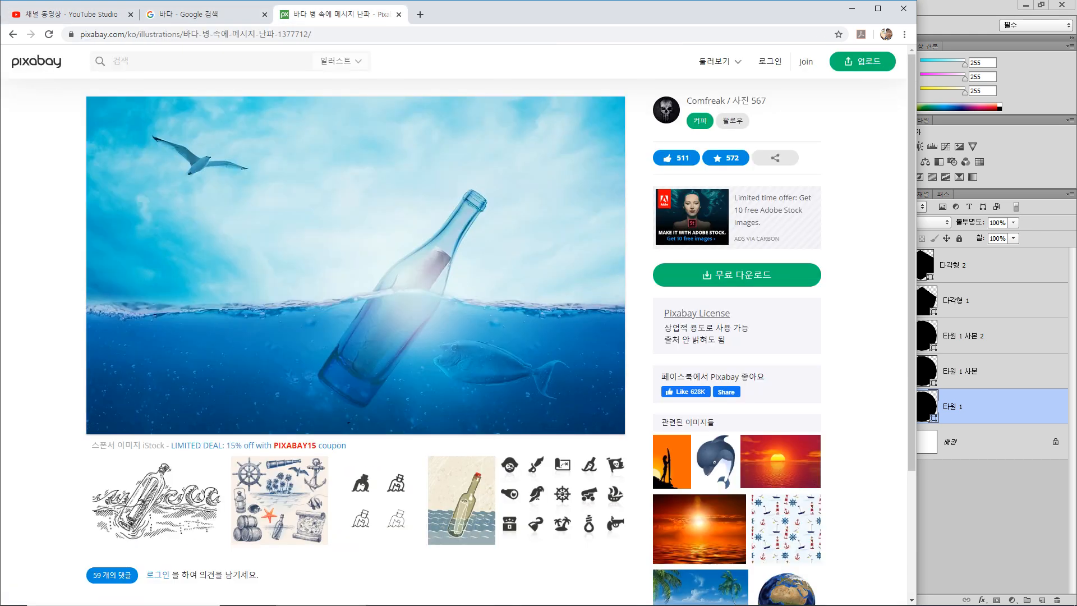
{"action": "right_click", "coordinate": [314, 219]}
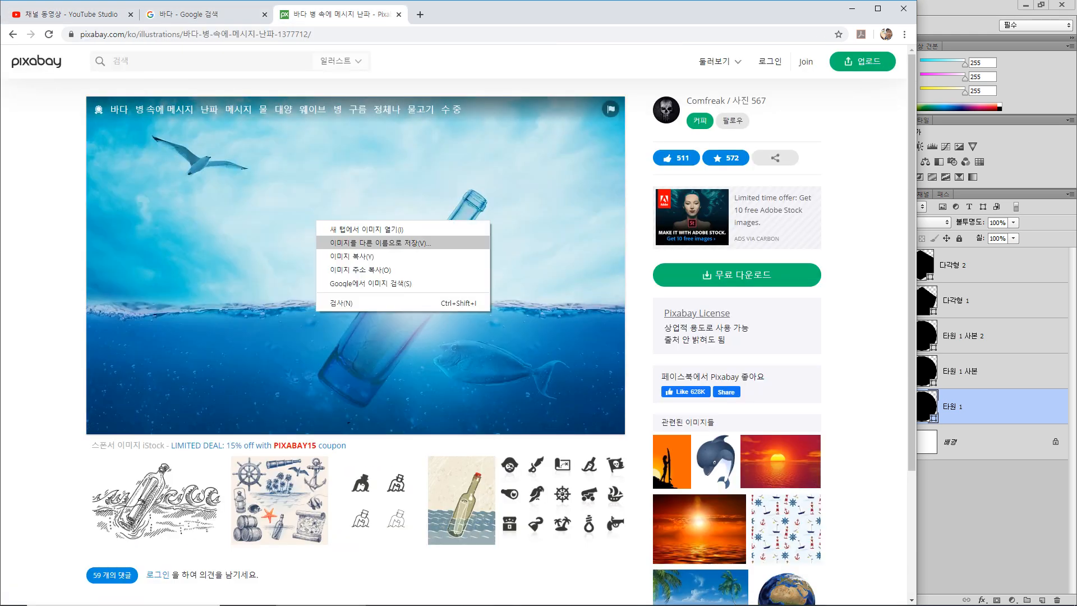
{"action": "left_click", "coordinate": [347, 256]}
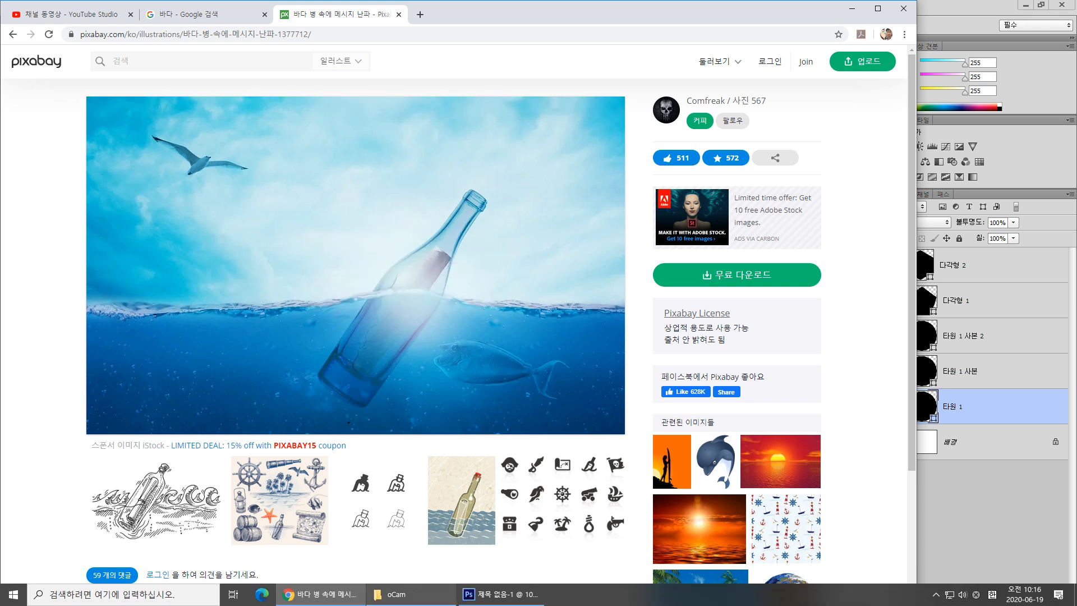
Step: Return to Photoshop, paste the sea image directly above the first circle's layer and shift it slightly up and left from its pasted position
{"action": "left_click", "coordinate": [500, 594]}
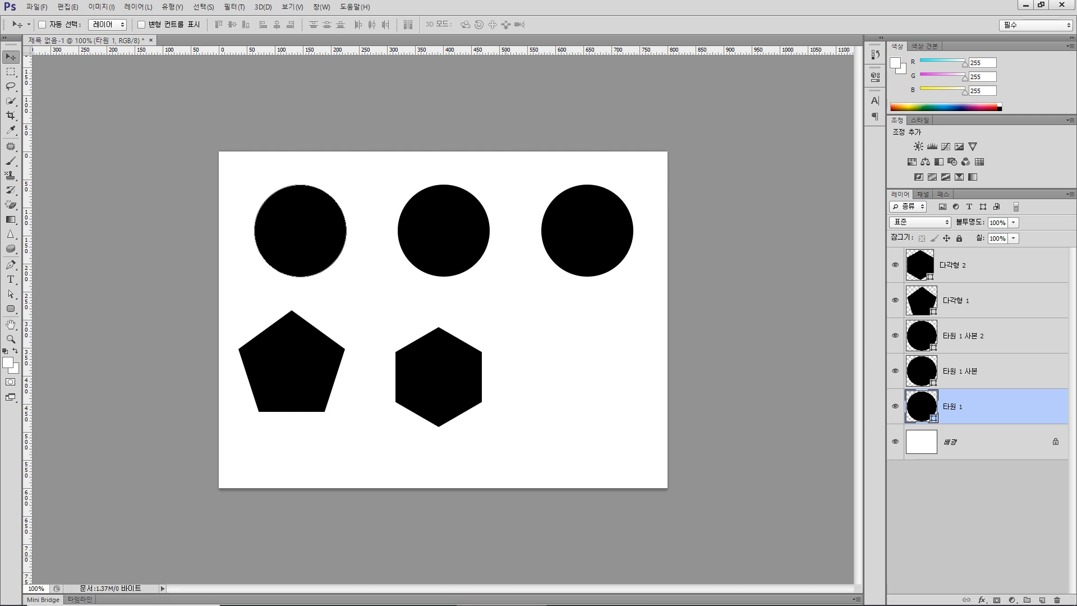
{"action": "key", "text": "ctrl+v"}
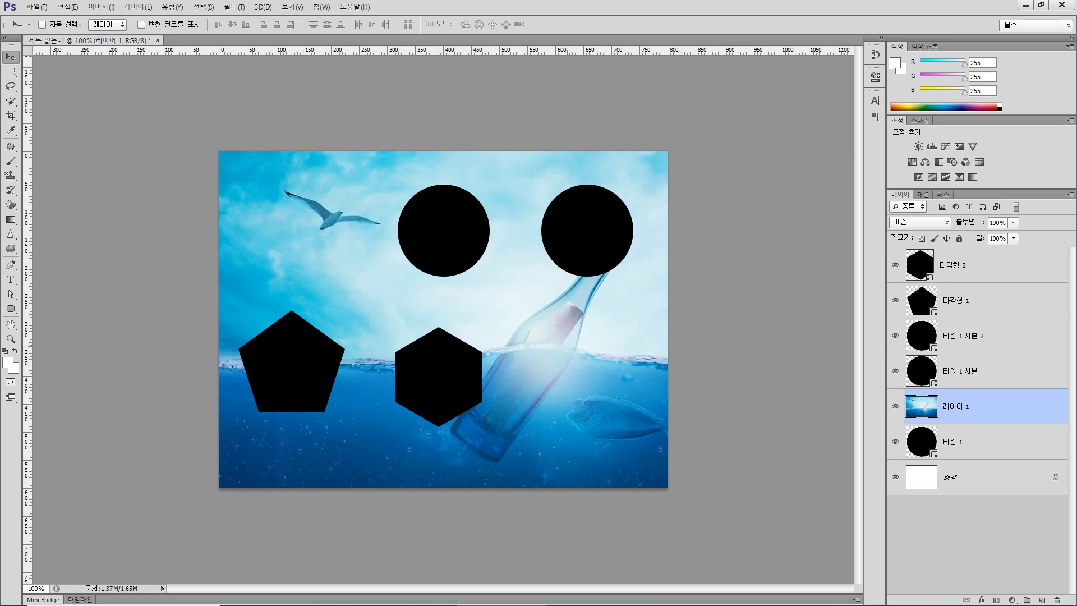
{"action": "left_click_drag", "start_coordinate": [581, 322], "coordinate": [323, 258]}
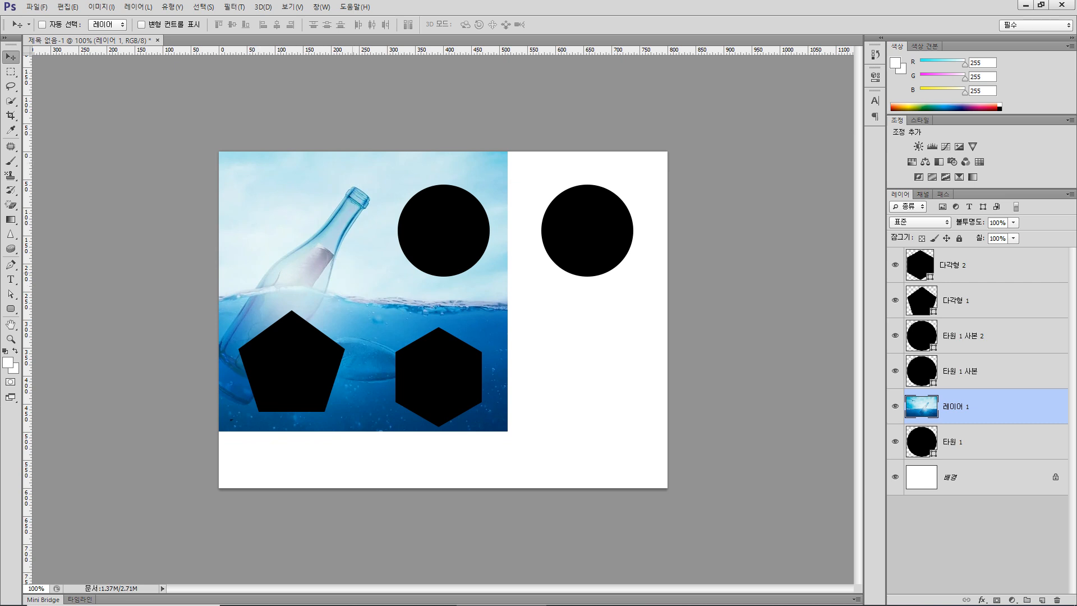
{"action": "left_click_drag", "start_coordinate": [342, 278], "coordinate": [538, 331]}
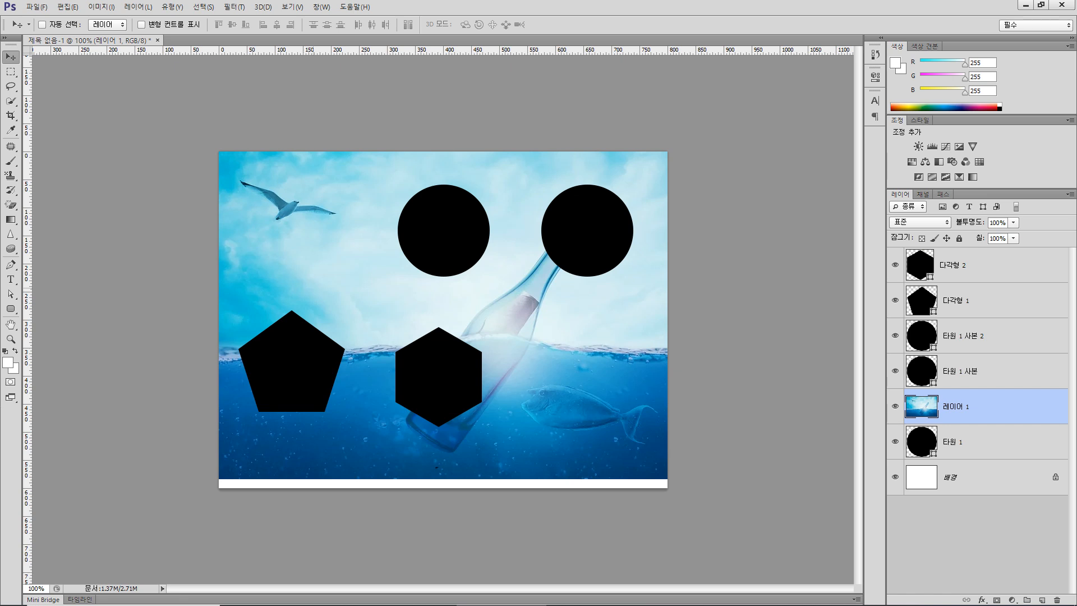
Step: Shift the sea image right and down, select a circle about 175 px wide around the seagull, and turn it into a layer mask
{"action": "left_click_drag", "start_coordinate": [539, 331], "coordinate": [578, 341]}
{"action": "left_click", "coordinate": [10, 71]}
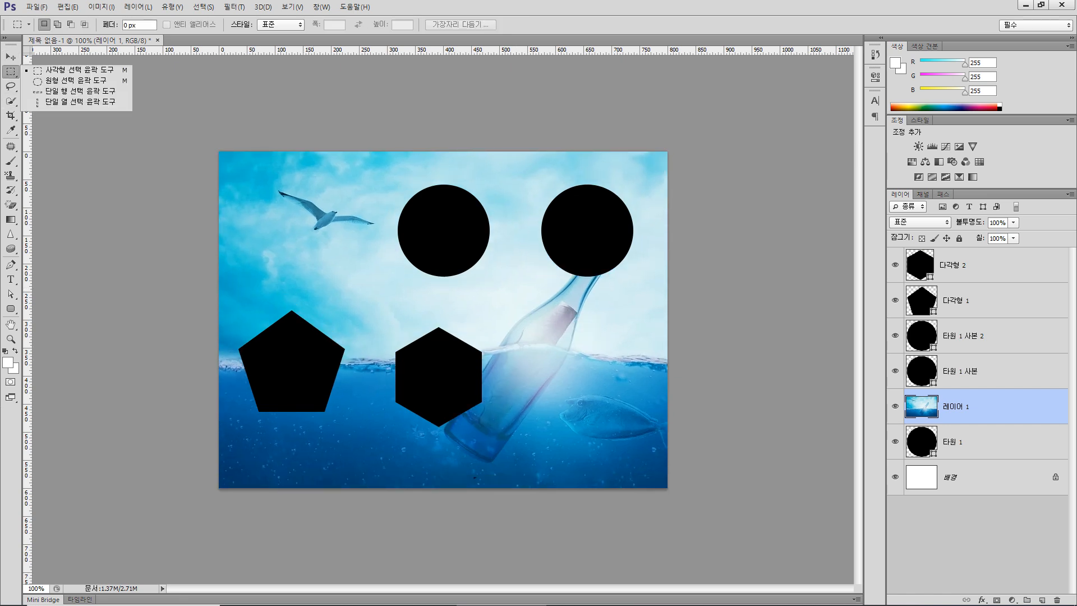
{"action": "left_click", "coordinate": [76, 81]}
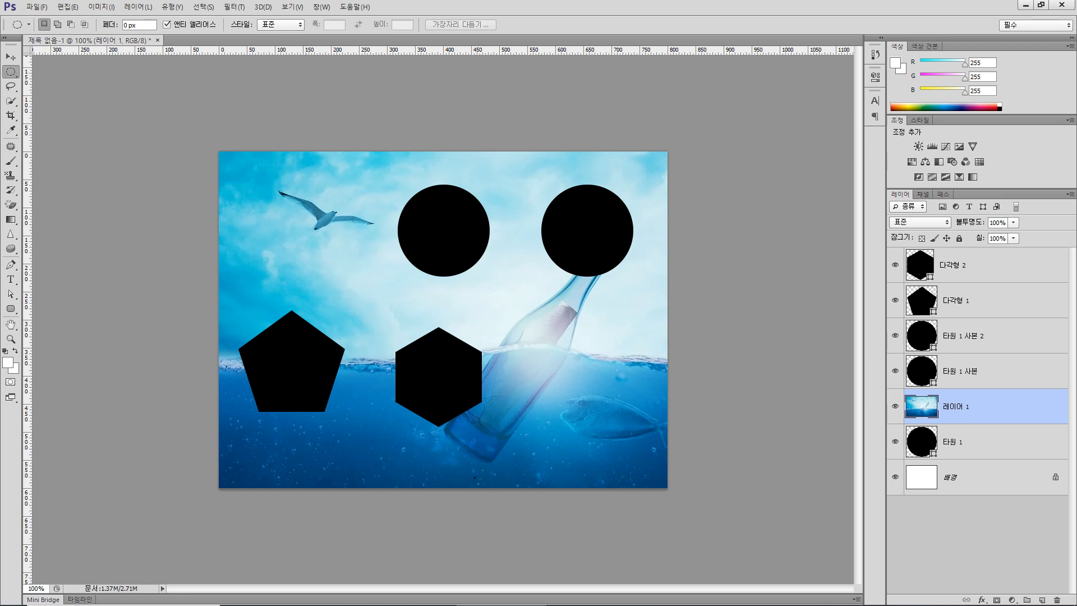
{"action": "left_click_drag", "start_coordinate": [282, 177], "coordinate": [380, 273]}
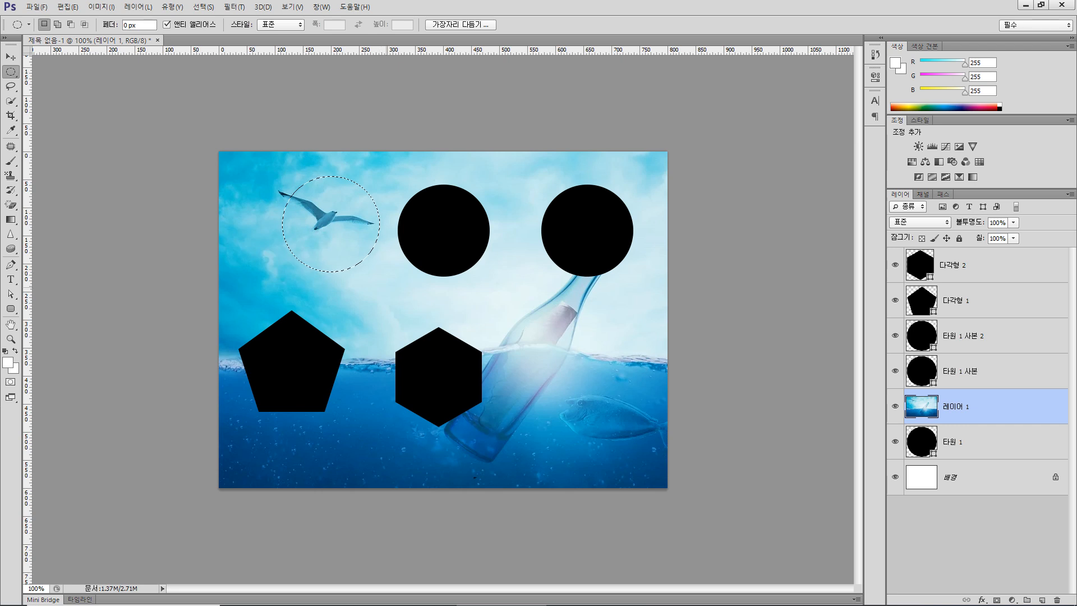
{"action": "left_click", "coordinate": [997, 599]}
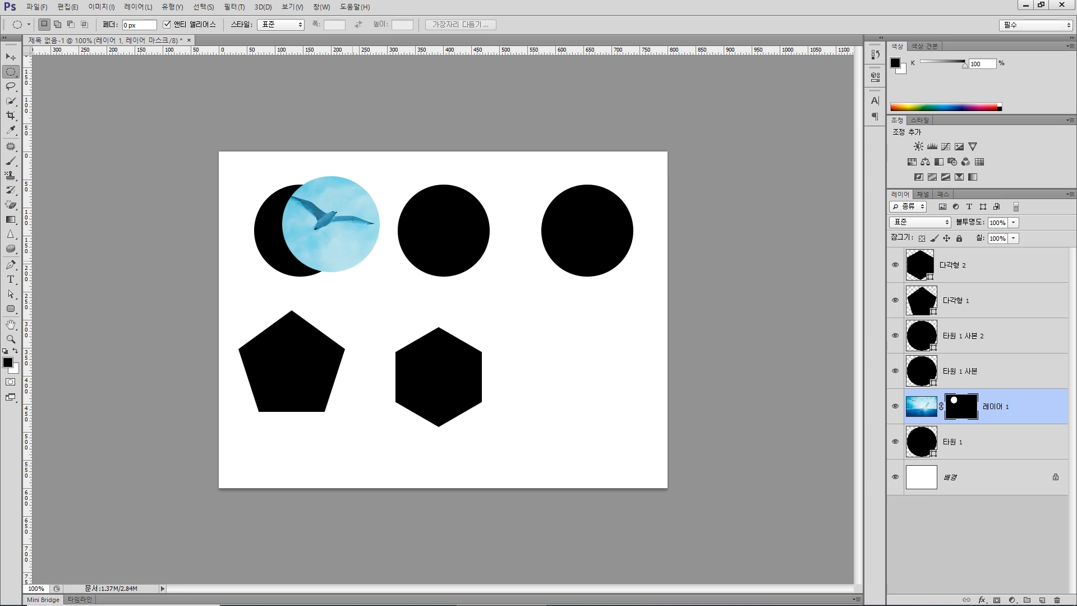
Step: Move the masked sea image over the first black circle and scale it down to about 76%
{"action": "left_click", "coordinate": [11, 57]}
{"action": "left_click_drag", "start_coordinate": [343, 214], "coordinate": [311, 220]}
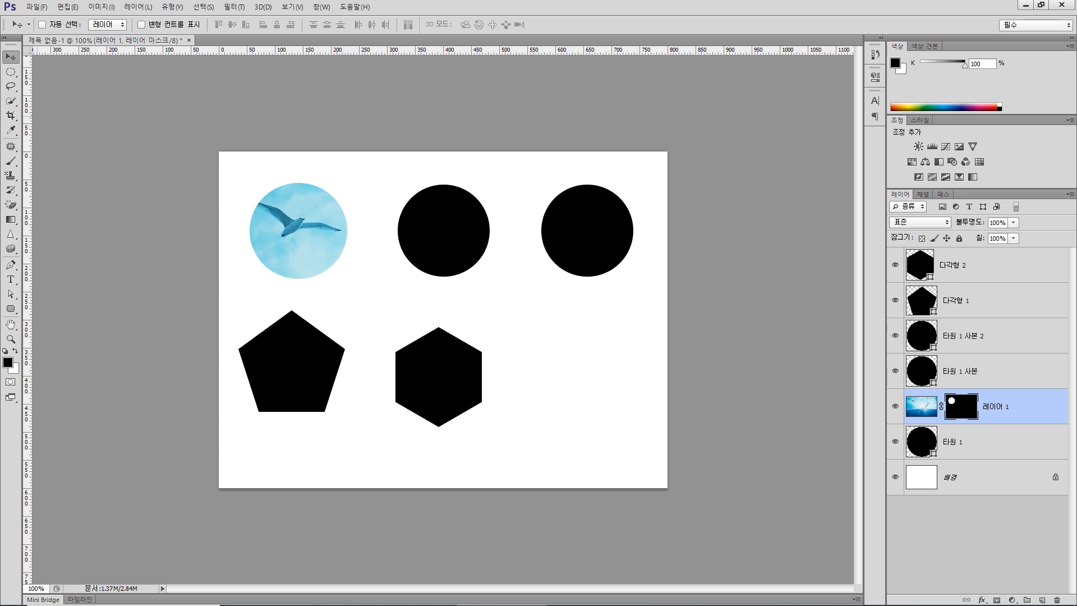
{"action": "mouse_move", "coordinate": [300, 230]}
{"action": "left_mouse_down"}
{"action": "mouse_move", "coordinate": [408, 230]}
{"action": "mouse_move", "coordinate": [328, 230]}
{"action": "mouse_move", "coordinate": [381, 230]}
{"action": "mouse_move", "coordinate": [295, 212]}
{"action": "mouse_move", "coordinate": [392, 225]}
{"action": "mouse_move", "coordinate": [303, 226]}
{"action": "mouse_move", "coordinate": [407, 250]}
{"action": "mouse_move", "coordinate": [304, 225]}
{"action": "left_mouse_up"}
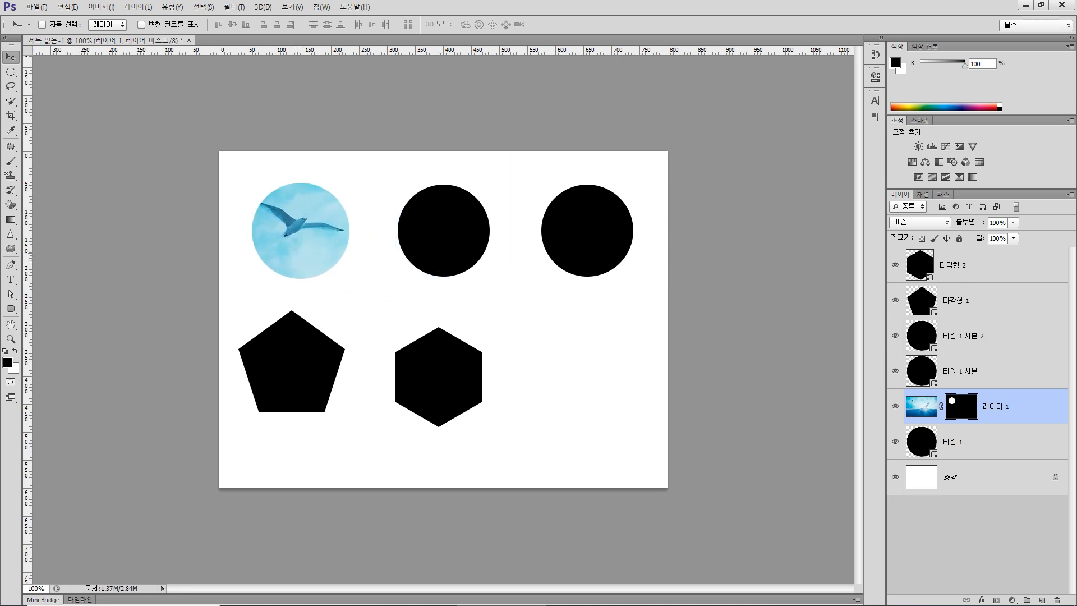
{"action": "key", "text": "ctrl+t"}
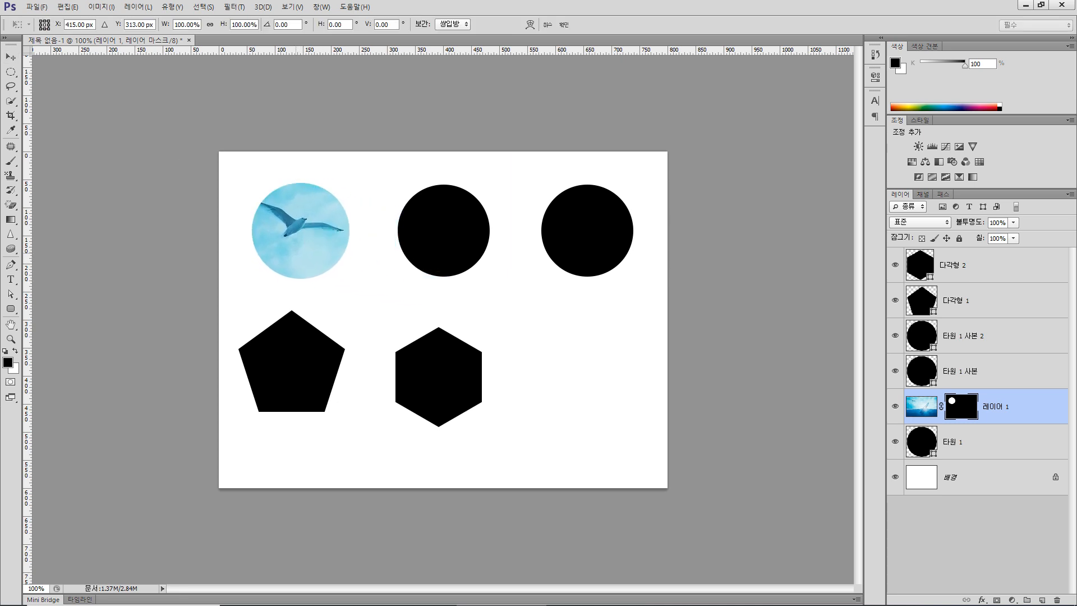
{"action": "left_click_drag", "start_coordinate": [721, 495], "coordinate": [593, 415]}
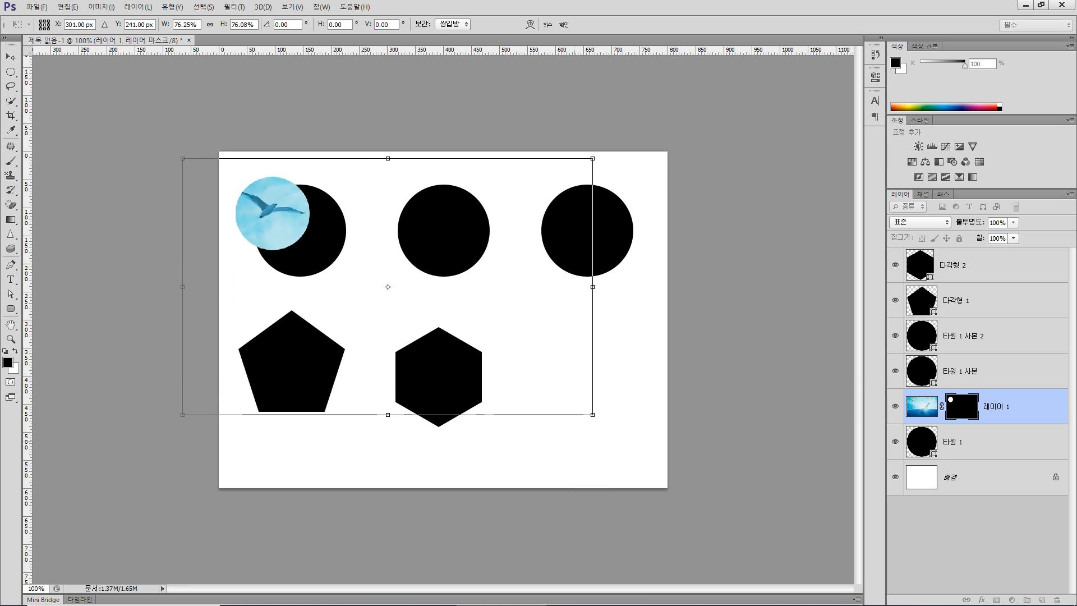
{"action": "key", "text": "Return"}
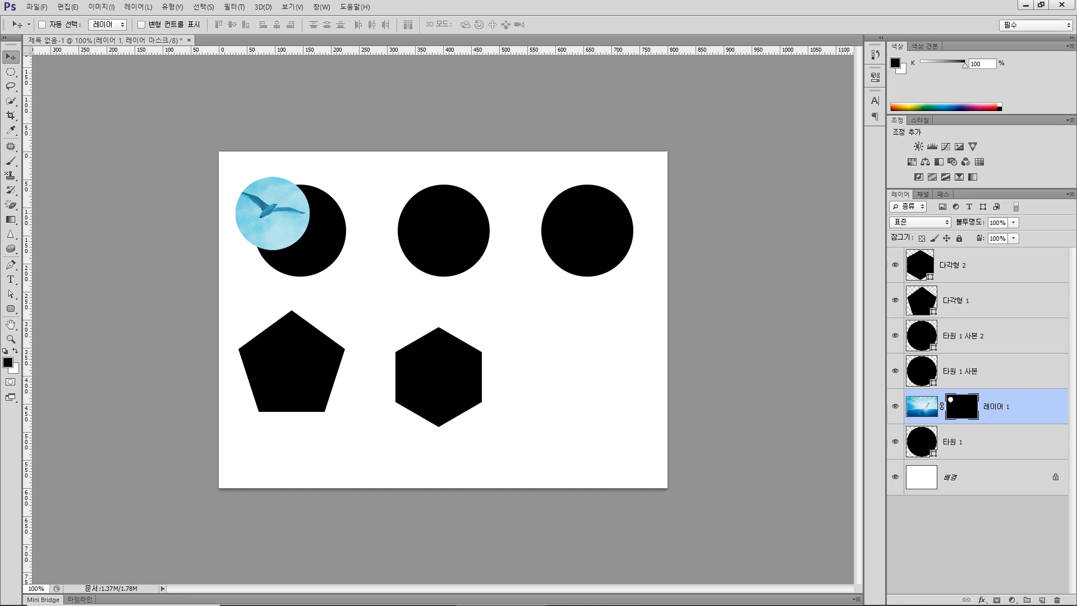
Step: Unlink the layer mask from the sea image and shift only the picture inside the mask
{"action": "left_click", "coordinate": [942, 406]}
{"action": "left_click", "coordinate": [921, 406]}
{"action": "left_click_drag", "start_coordinate": [331, 208], "coordinate": [296, 176]}
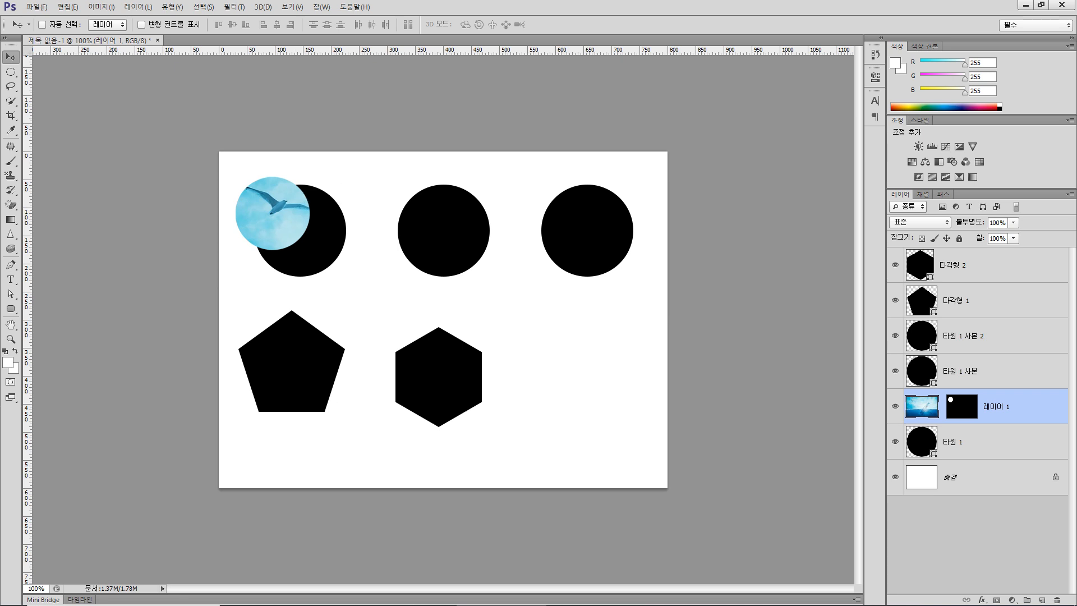
Step: Relink the layer mask to the sea image and delete the mask
{"action": "left_click", "coordinate": [942, 406]}
{"action": "right_click", "coordinate": [947, 408]}
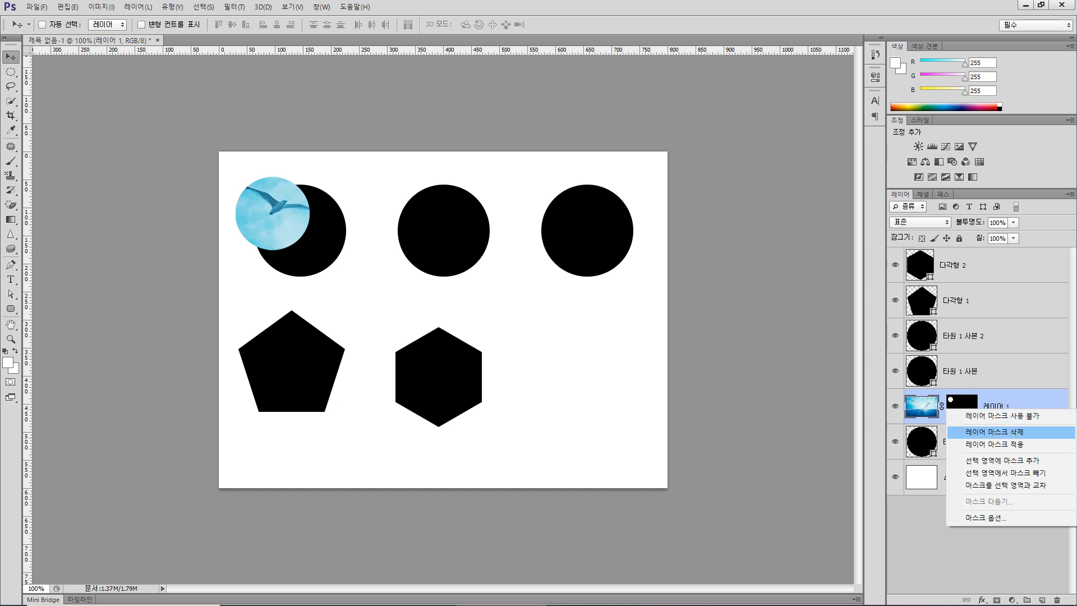
{"action": "left_click", "coordinate": [976, 432]}
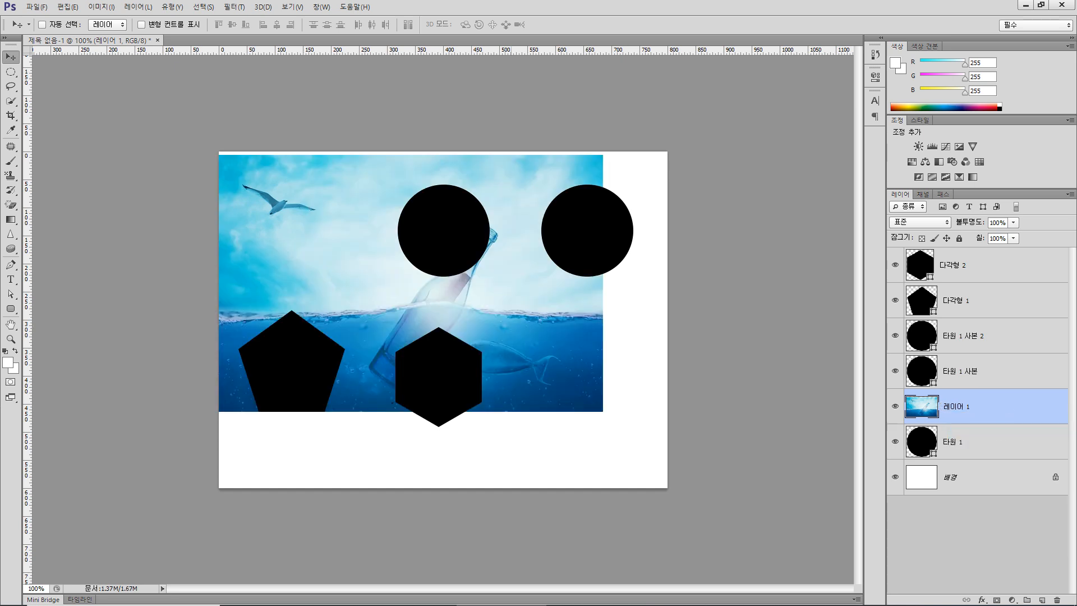
Step: Reposition the unmasked sea image over the first circle and clip it to that circle with a clipping mask
{"action": "left_click_drag", "start_coordinate": [508, 286], "coordinate": [552, 358]}
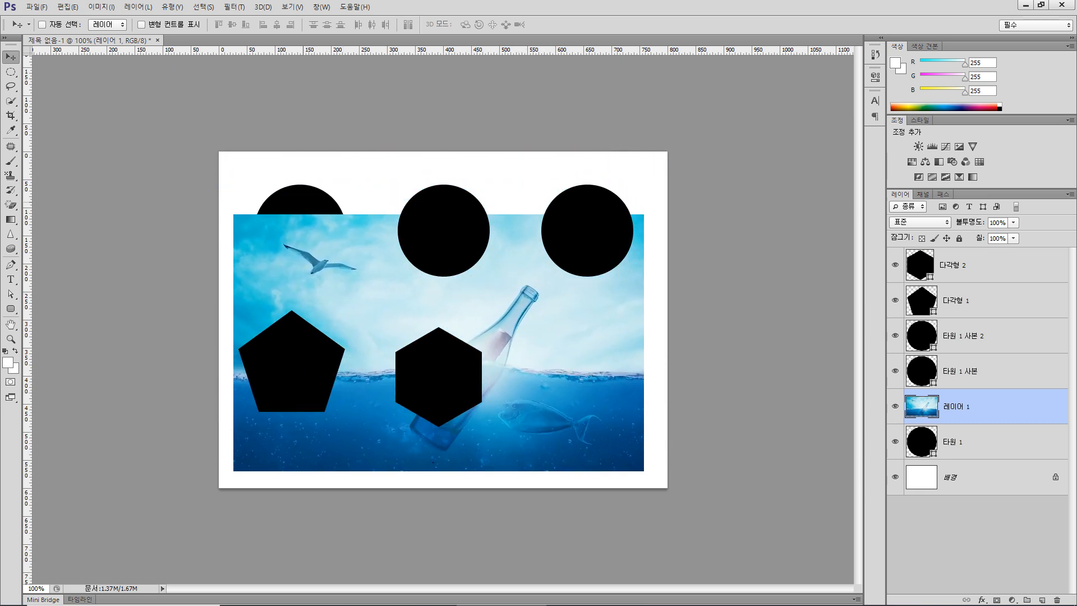
{"action": "left_click_drag", "start_coordinate": [365, 246], "coordinate": [324, 169]}
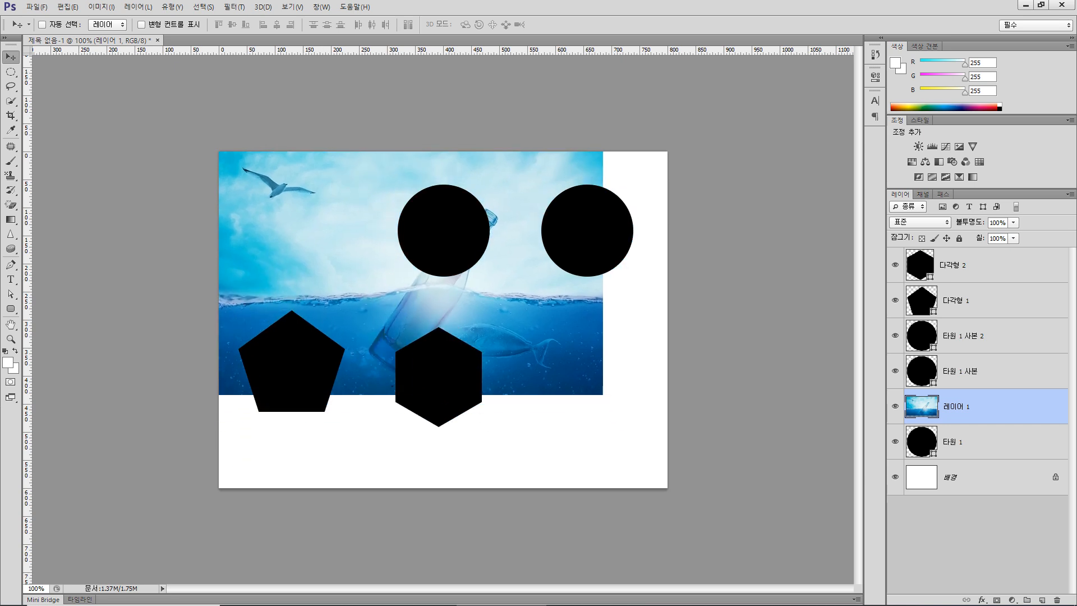
{"action": "left_click_drag", "start_coordinate": [371, 254], "coordinate": [407, 254]}
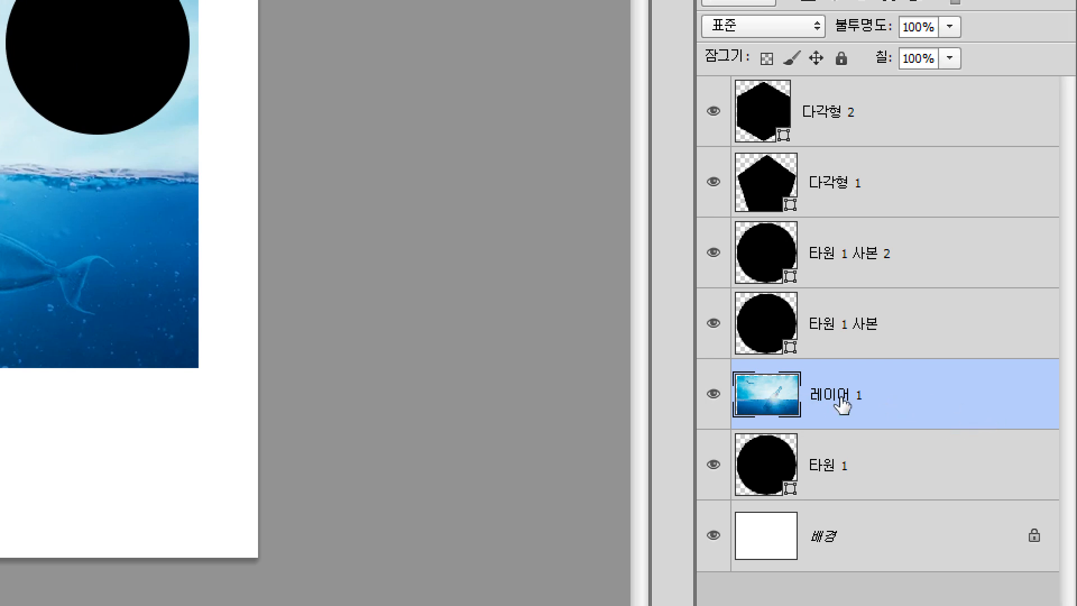
{"action": "right_click", "coordinate": [932, 398]}
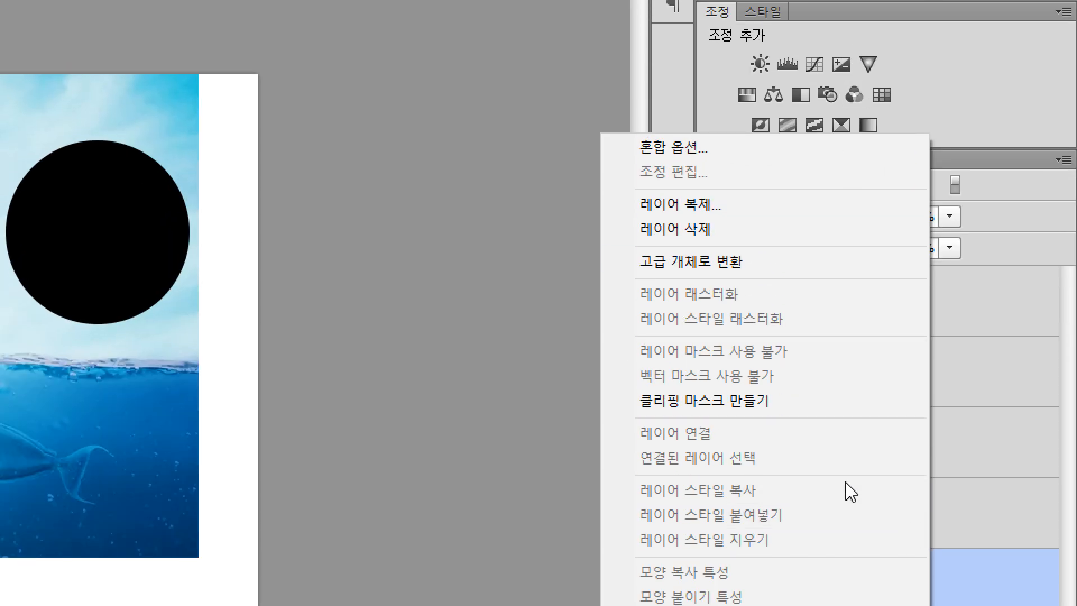
{"action": "left_click", "coordinate": [801, 410]}
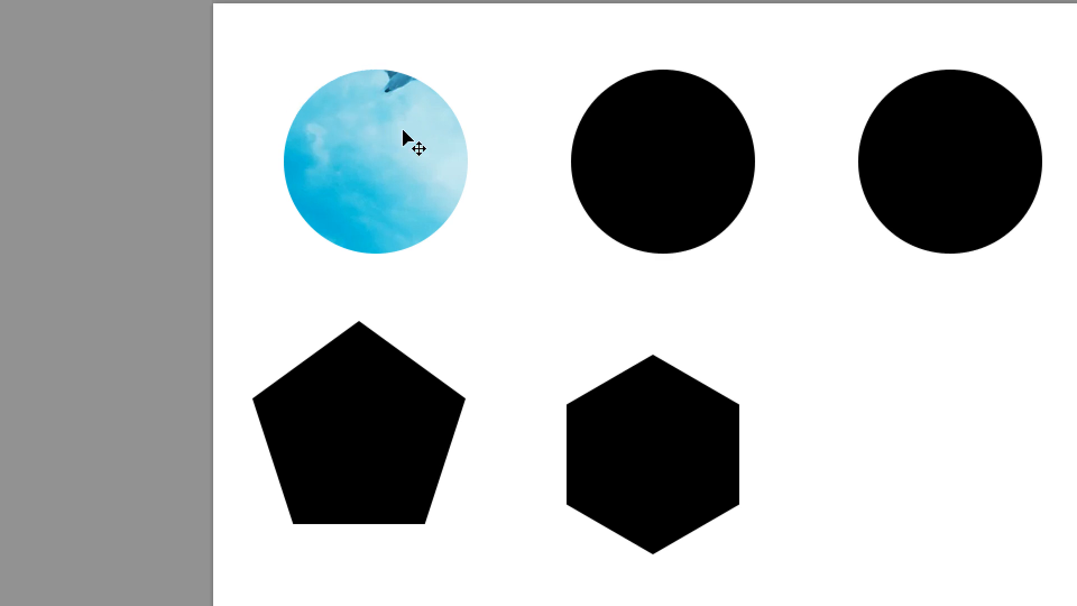
Step: Move the clipped sea image around inside the first circle, ending with the seagull centred in it
{"action": "left_click_drag", "start_coordinate": [402, 131], "coordinate": [238, 163]}
{"action": "left_click_drag", "start_coordinate": [408, 199], "coordinate": [319, 106]}
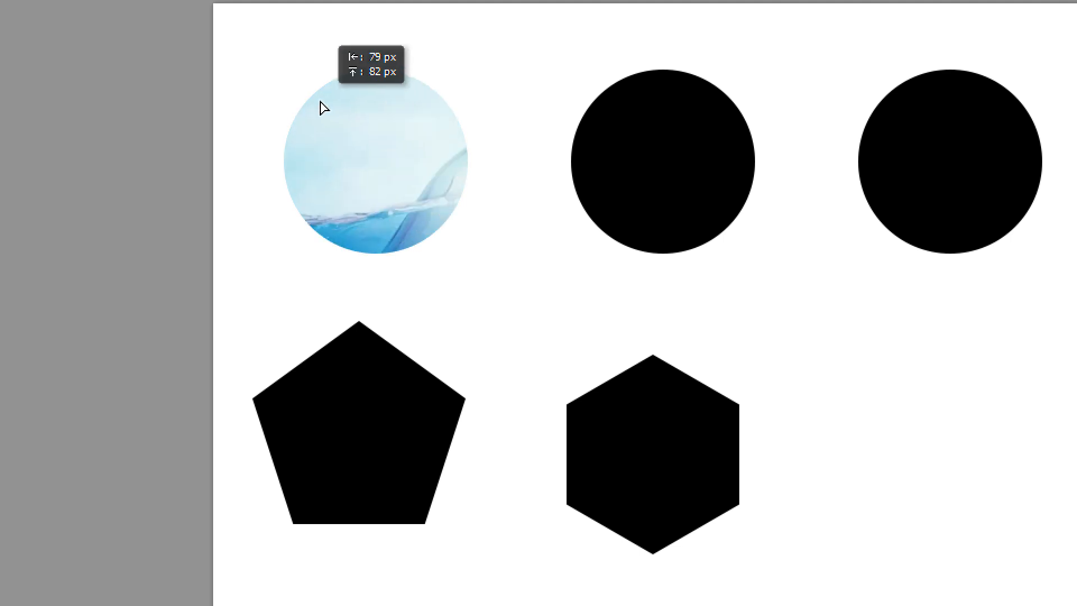
{"action": "mouse_move", "coordinate": [402, 193]}
{"action": "left_mouse_down"}
{"action": "mouse_move", "coordinate": [342, 178]}
{"action": "mouse_move", "coordinate": [275, 271]}
{"action": "mouse_move", "coordinate": [327, 270]}
{"action": "left_mouse_up"}
{"action": "left_click_drag", "start_coordinate": [379, 227], "coordinate": [312, 84]}
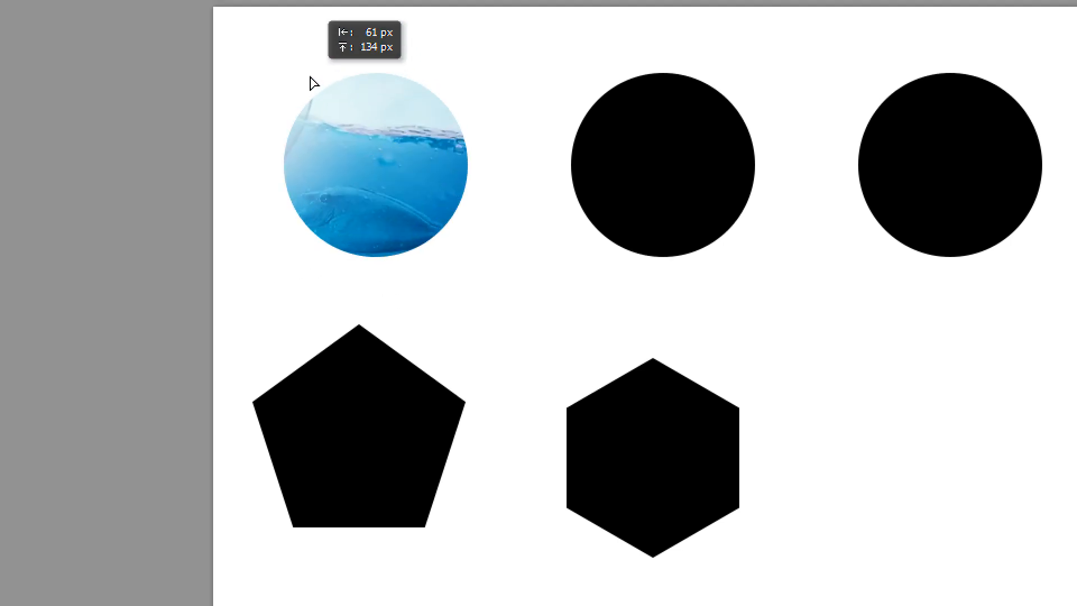
{"action": "mouse_move", "coordinate": [366, 166]}
{"action": "left_mouse_down"}
{"action": "mouse_move", "coordinate": [370, 154]}
{"action": "mouse_move", "coordinate": [395, 163]}
{"action": "mouse_move", "coordinate": [396, 190]}
{"action": "mouse_move", "coordinate": [368, 188]}
{"action": "mouse_move", "coordinate": [445, 228]}
{"action": "mouse_move", "coordinate": [480, 270]}
{"action": "left_mouse_up"}
{"action": "left_click_drag", "start_coordinate": [402, 191], "coordinate": [472, 212]}
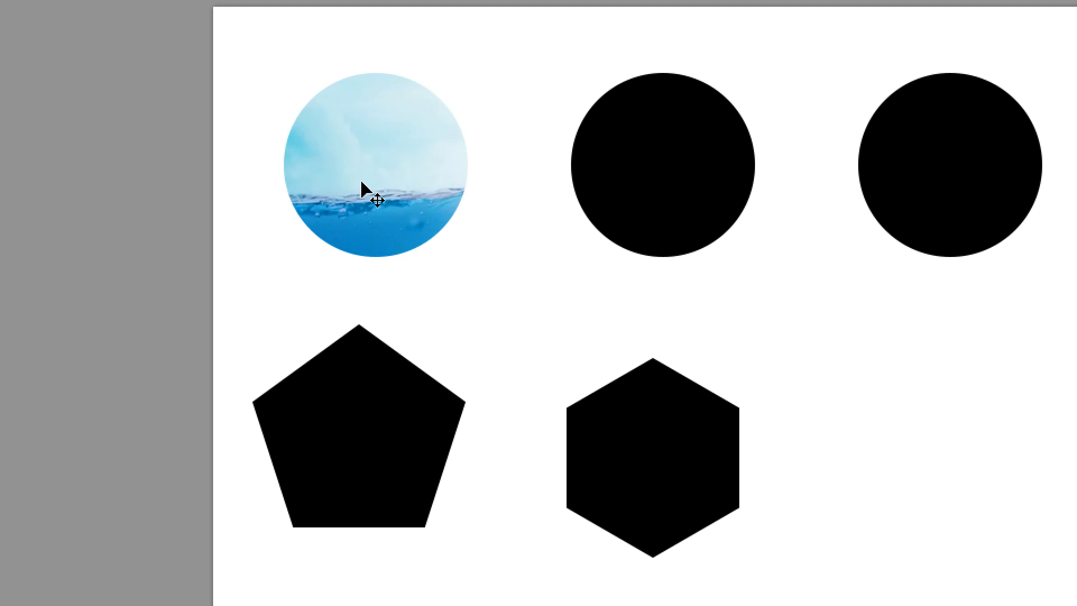
{"action": "left_click_drag", "start_coordinate": [361, 181], "coordinate": [418, 283]}
{"action": "mouse_move", "coordinate": [361, 156]}
{"action": "left_mouse_down"}
{"action": "mouse_move", "coordinate": [427, 235]}
{"action": "mouse_move", "coordinate": [405, 224]}
{"action": "mouse_move", "coordinate": [397, 203]}
{"action": "mouse_move", "coordinate": [438, 217]}
{"action": "left_mouse_up"}
{"action": "mouse_move", "coordinate": [348, 216]}
{"action": "left_mouse_down"}
{"action": "mouse_move", "coordinate": [461, 212]}
{"action": "mouse_move", "coordinate": [344, 214]}
{"action": "mouse_move", "coordinate": [250, 241]}
{"action": "mouse_move", "coordinate": [269, 233]}
{"action": "mouse_move", "coordinate": [213, 212]}
{"action": "mouse_move", "coordinate": [130, 149]}
{"action": "mouse_move", "coordinate": [399, 211]}
{"action": "mouse_move", "coordinate": [366, 236]}
{"action": "mouse_move", "coordinate": [356, 226]}
{"action": "left_mouse_up"}
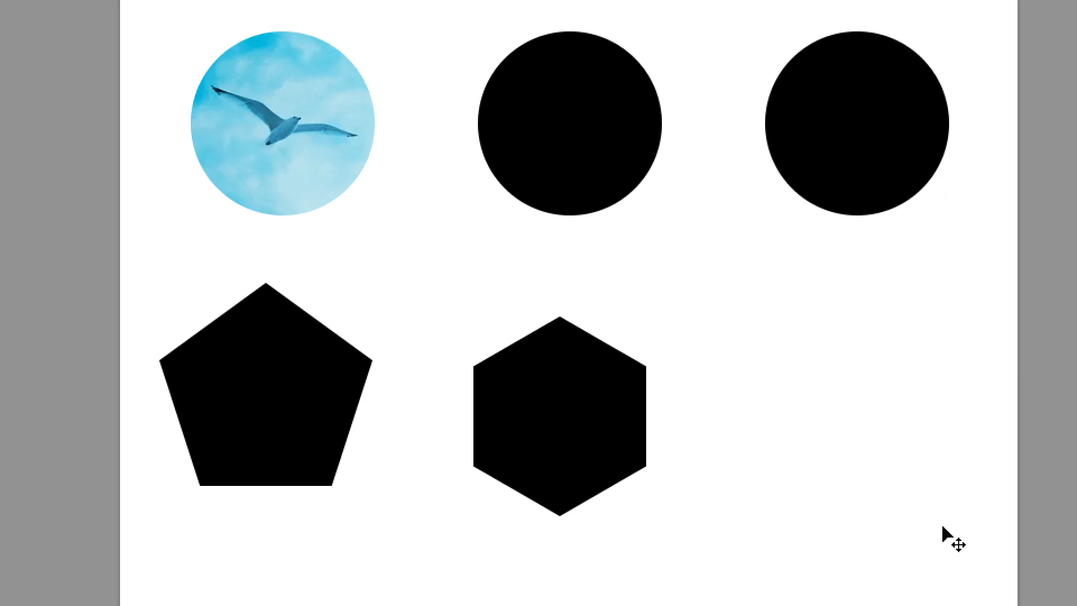
Step: Scale the clipped sea image down further and position it so the whole bottle fits inside the first circle
{"action": "key", "text": "ctrl+t"}
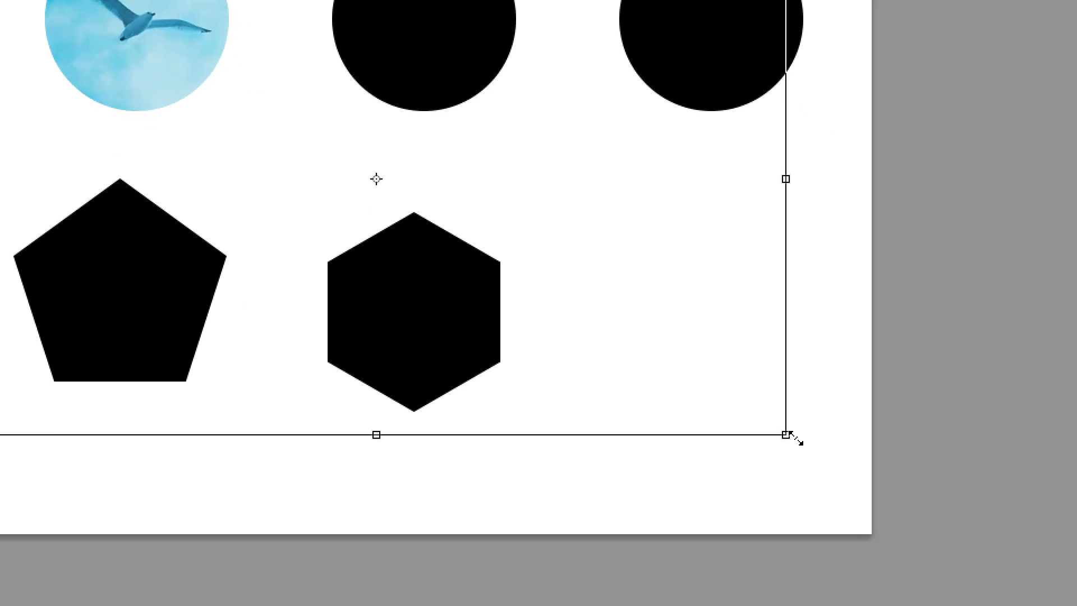
{"action": "left_click_drag", "start_coordinate": [787, 435], "coordinate": [458, 223]}
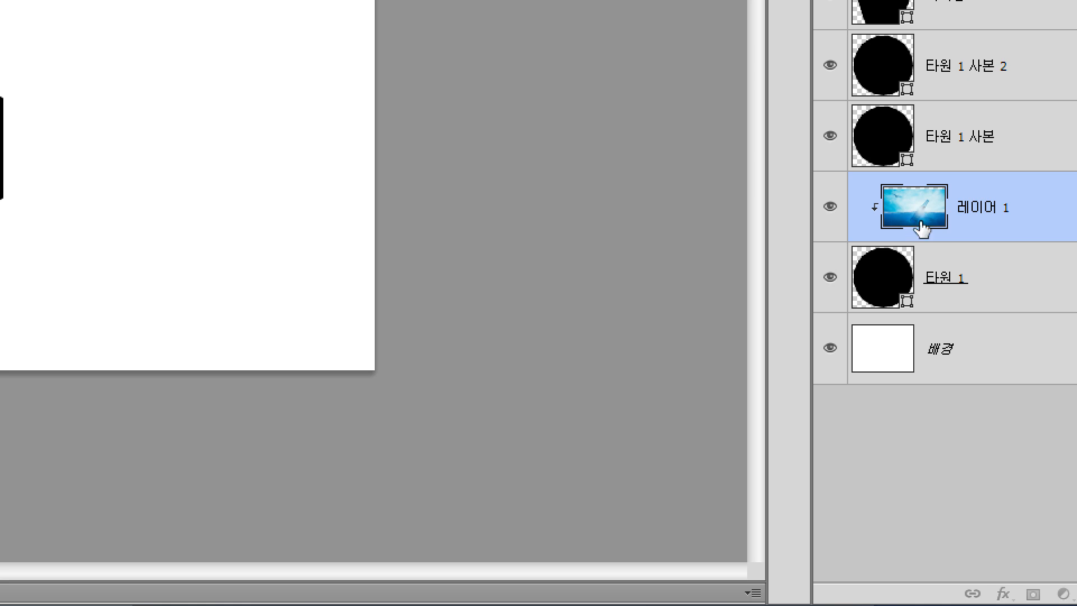
{"action": "key", "text": "ctrl+t"}
{"action": "left_click_drag", "start_coordinate": [228, 161], "coordinate": [180, 151]}
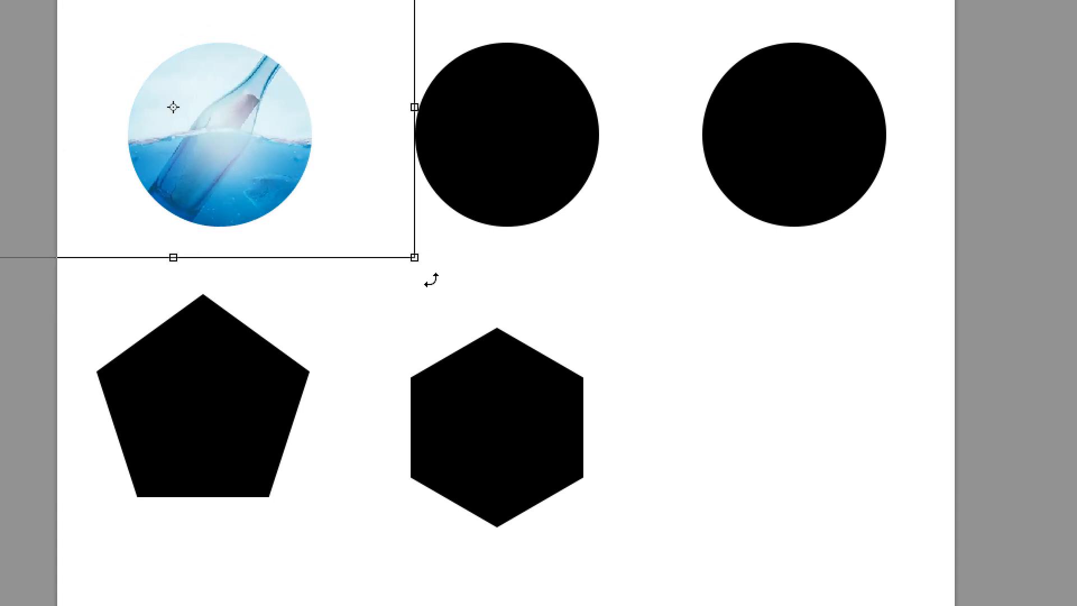
{"action": "left_click_drag", "start_coordinate": [404, 243], "coordinate": [332, 185]}
{"action": "left_click_drag", "start_coordinate": [258, 177], "coordinate": [276, 207]}
{"action": "key", "text": "Return"}
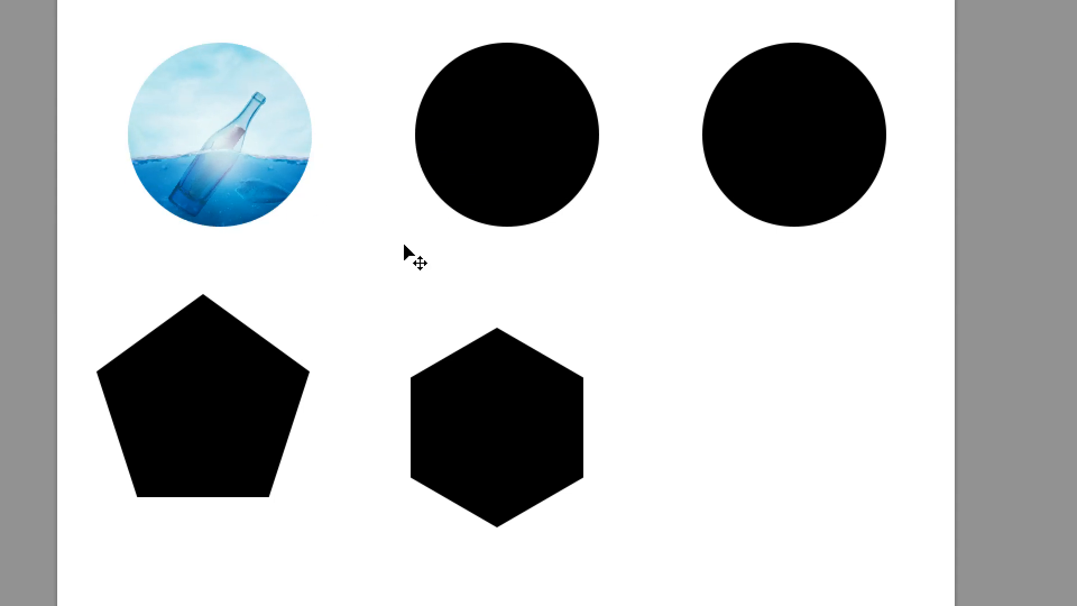
{"action": "mouse_move", "coordinate": [228, 204]}
{"action": "left_mouse_down"}
{"action": "mouse_move", "coordinate": [257, 199]}
{"action": "mouse_move", "coordinate": [223, 198]}
{"action": "left_mouse_up"}
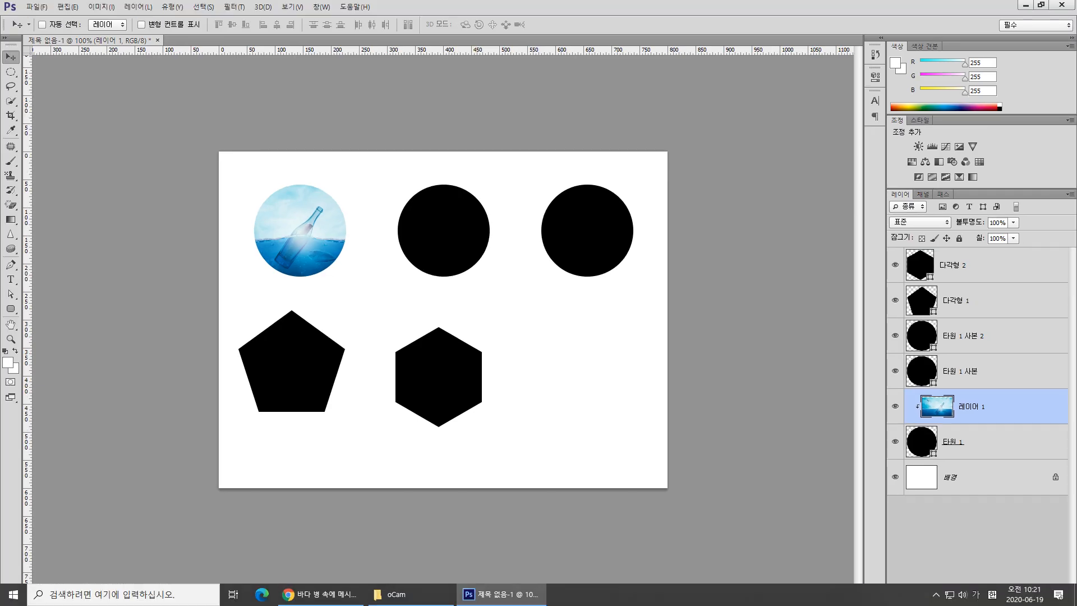
Step: Switch to Chrome, go back to the Pixabay sea search results and copy the sailboat photo
{"action": "left_click", "coordinate": [319, 594]}
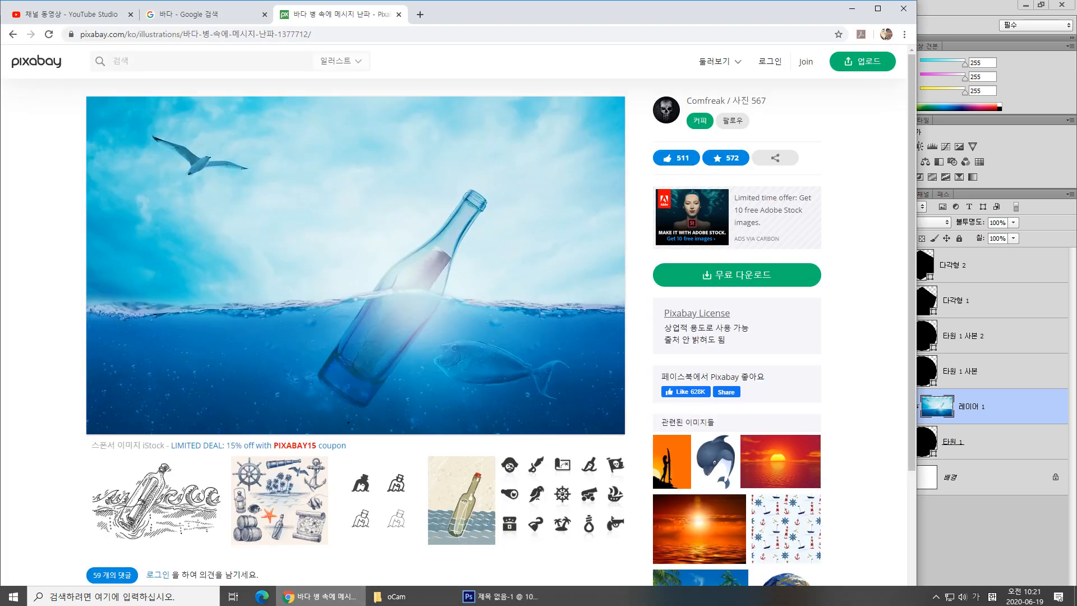
{"action": "left_click", "coordinate": [12, 34]}
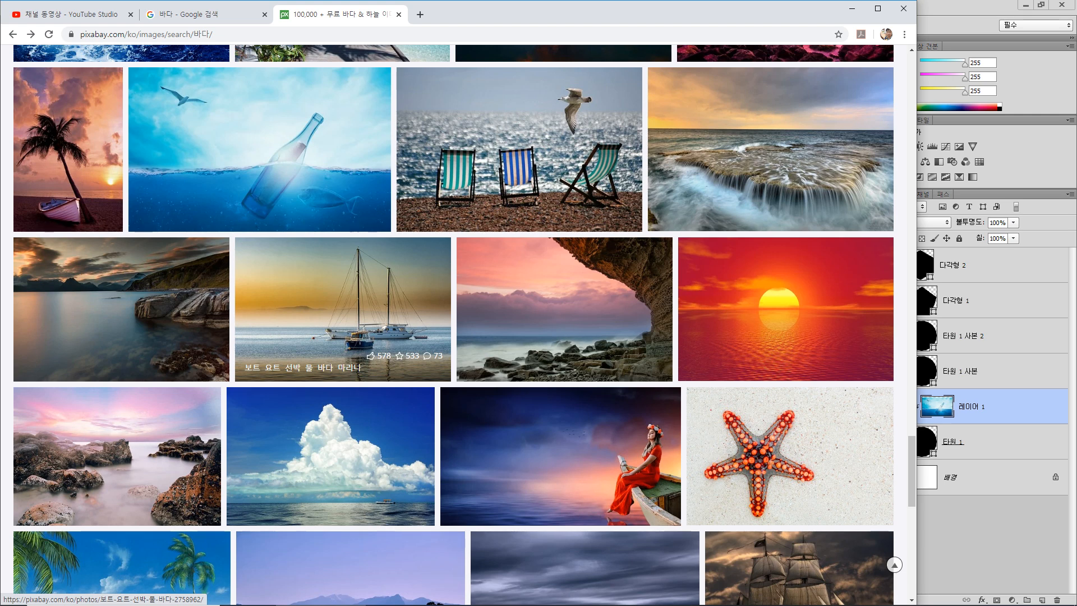
{"action": "right_click", "coordinate": [361, 325]}
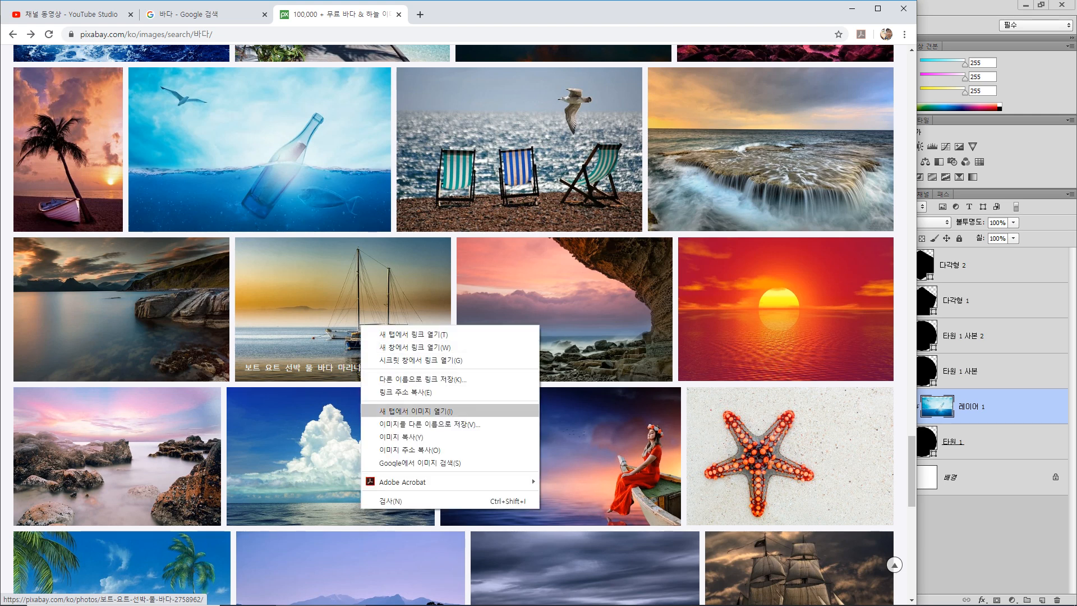
{"action": "left_click", "coordinate": [400, 436]}
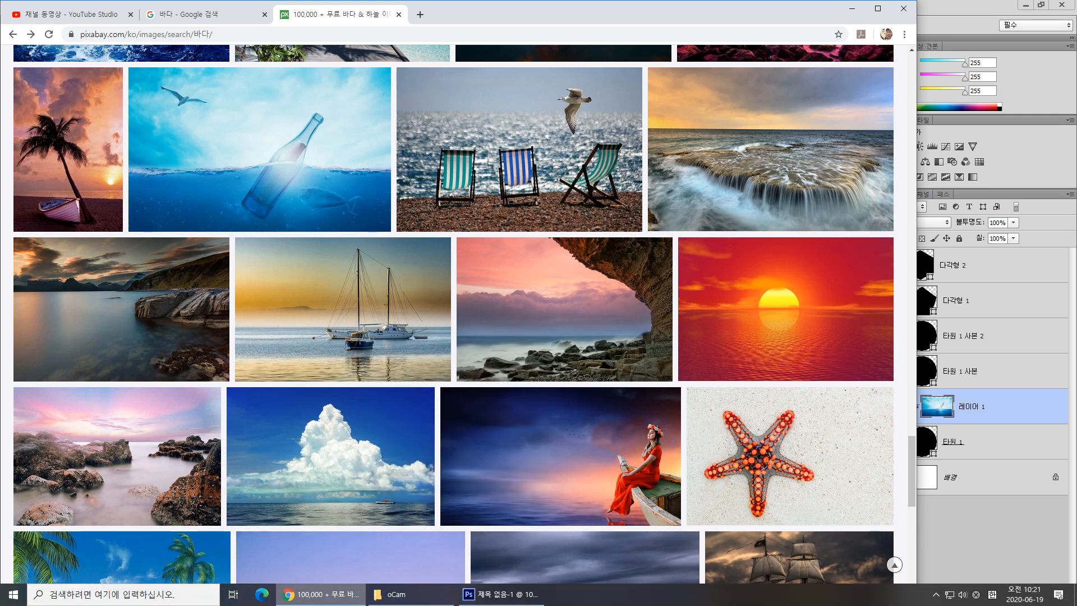
Step: Return to Photoshop, paste the sailboat photo directly above the sea image layer and move it over the first circle
{"action": "left_click", "coordinate": [499, 595]}
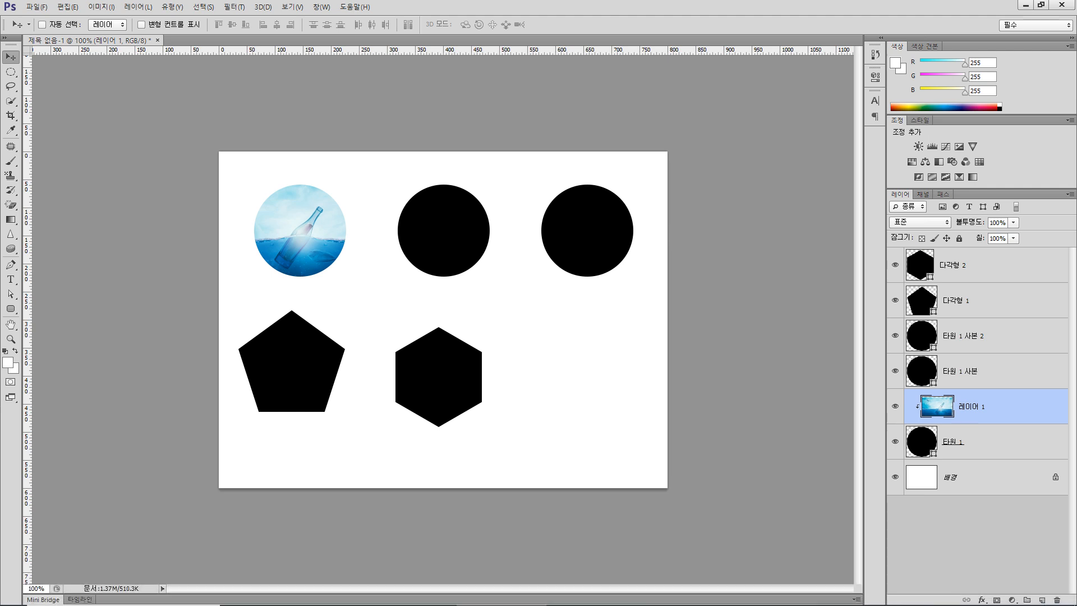
{"action": "key", "text": "ctrl+v"}
{"action": "left_click_drag", "start_coordinate": [464, 316], "coordinate": [312, 223]}
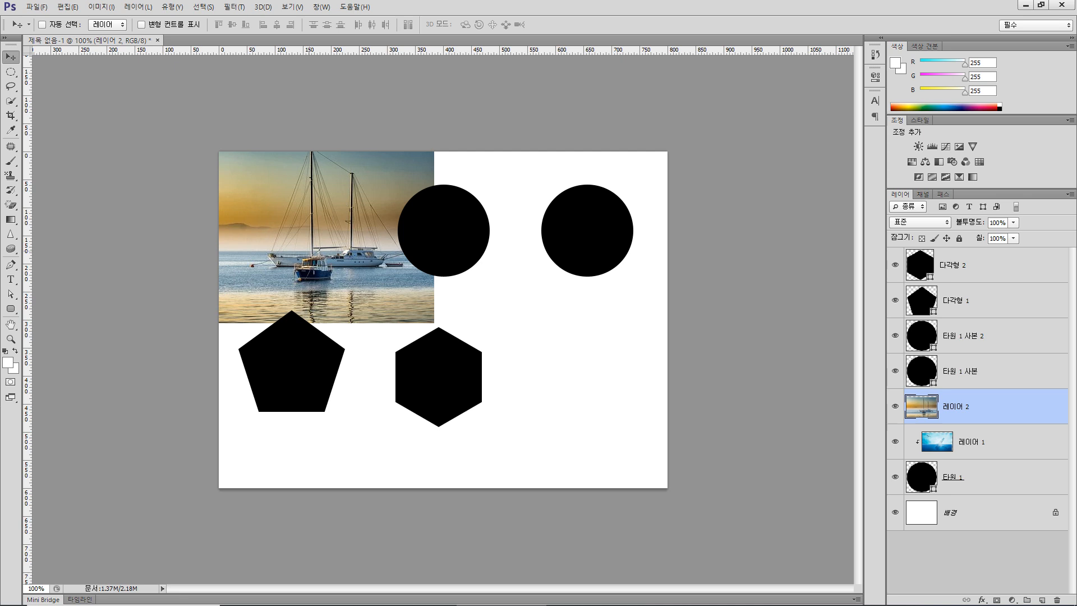
Step: Clip the sailboat photo to the first circle with a clipping mask and nudge it until the boat sits near the circle's centre
{"action": "right_click", "coordinate": [985, 407]}
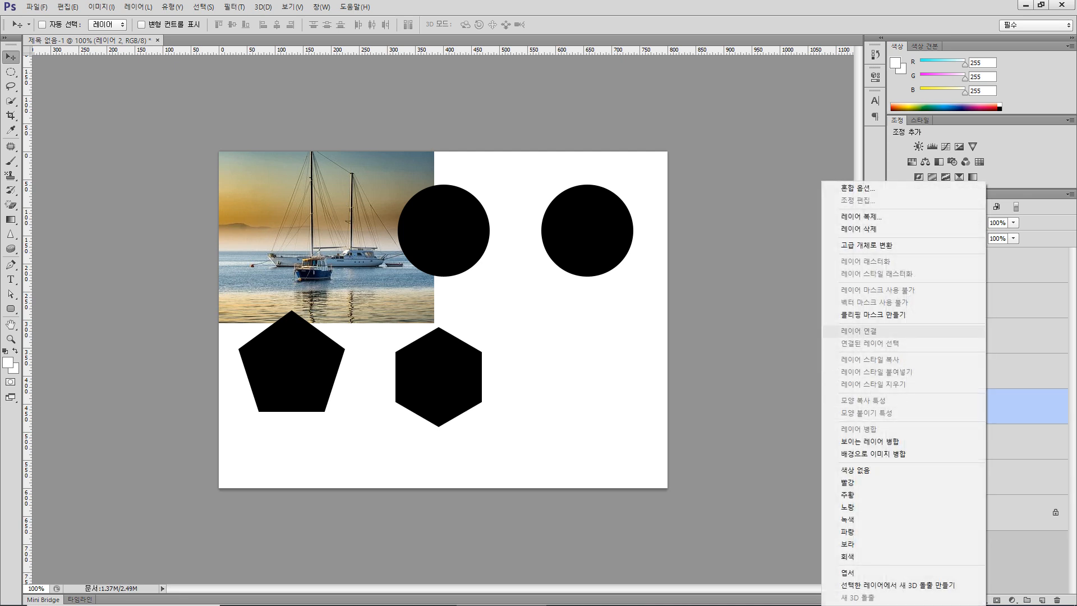
{"action": "left_click", "coordinate": [873, 315]}
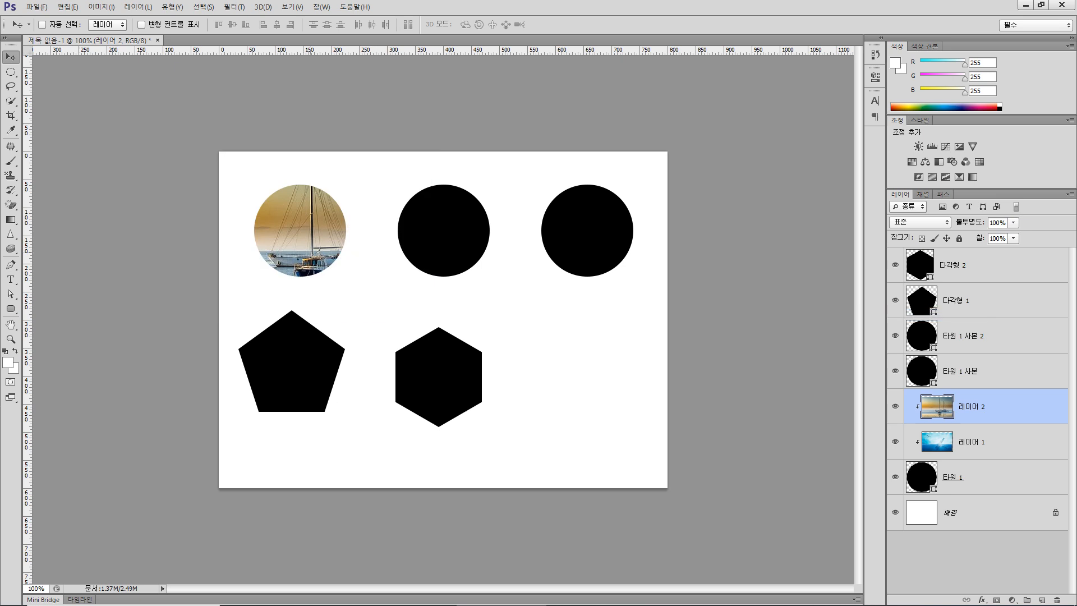
{"action": "key", "text": "shift+Up"}
{"action": "key", "text": "shift+Up"}
{"action": "key", "text": "shift+Up"}
{"action": "key", "text": "shift+Right"}
{"action": "key", "text": "shift+Right"}
{"action": "key", "text": "shift+Left"}
{"action": "key", "text": "shift+Left"}
{"action": "key", "text": "shift+Up"}
{"action": "key", "text": "shift+Up"}
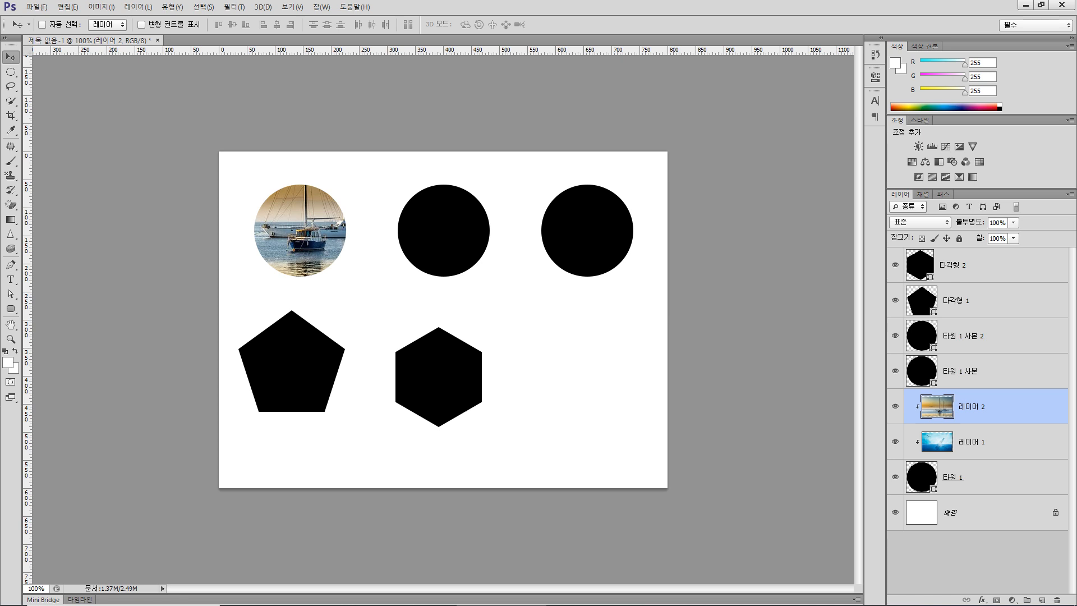
Step: Hide and show the sailboat photo layer repeatedly to compare it with the bottle image clipped beneath it in the first circle
{"action": "left_click", "coordinate": [895, 406]}
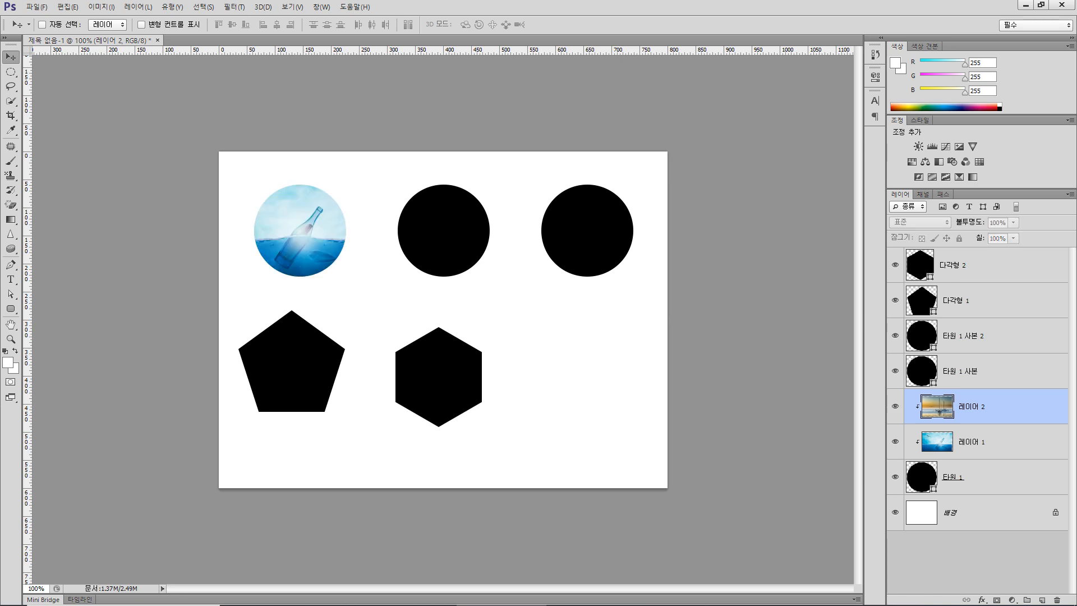
{"action": "left_click", "coordinate": [896, 406]}
{"action": "left_click", "coordinate": [895, 406]}
{"action": "left_click", "coordinate": [895, 406]}
Step: Shift the clipped sailboat photo around inside the first circle to try different visible parts of the image
{"action": "mouse_move", "coordinate": [316, 245]}
{"action": "left_mouse_down"}
{"action": "mouse_move", "coordinate": [394, 251]}
{"action": "mouse_move", "coordinate": [315, 253]}
{"action": "left_mouse_up"}
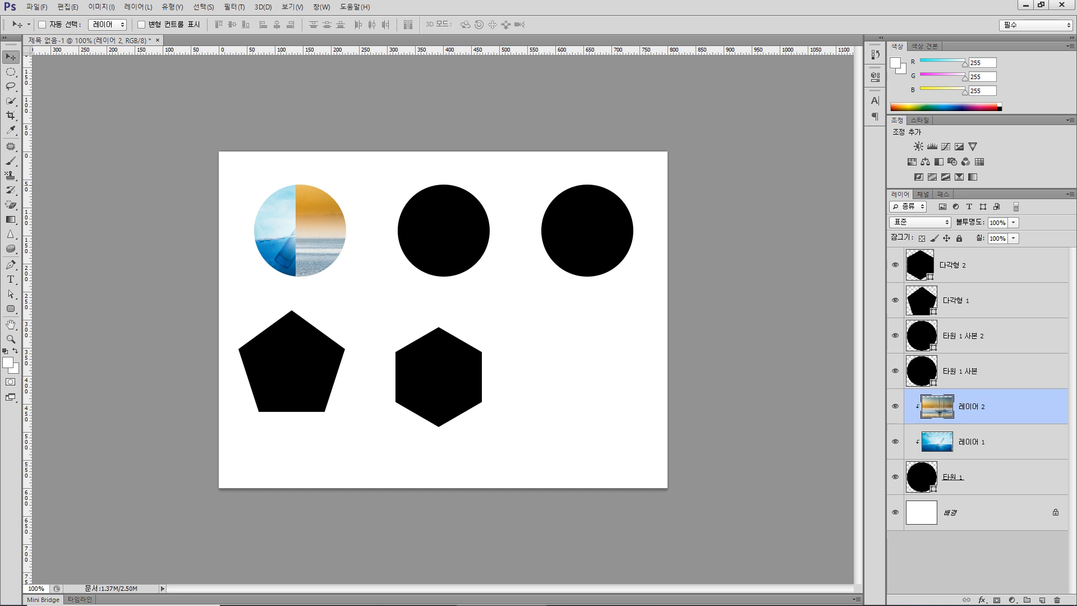
{"action": "left_click_drag", "start_coordinate": [329, 248], "coordinate": [266, 221]}
{"action": "left_click_drag", "start_coordinate": [353, 233], "coordinate": [318, 247]}
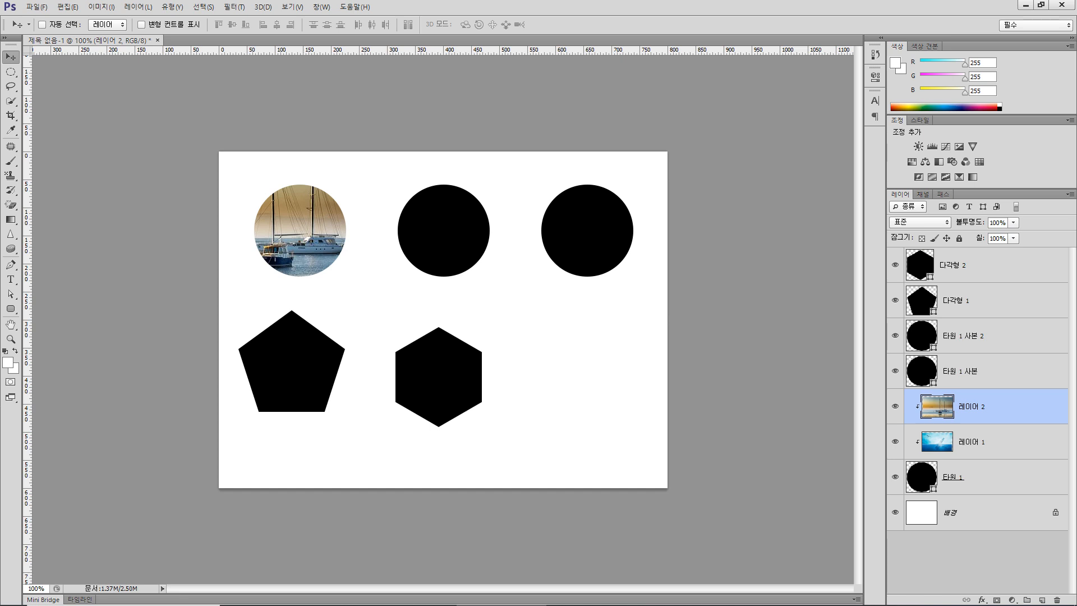
Step: Reorder the sailboat photo directly above the second circle's layer, clip it to that circle and position the boats inside it
{"action": "left_click_drag", "start_coordinate": [973, 406], "coordinate": [973, 359]}
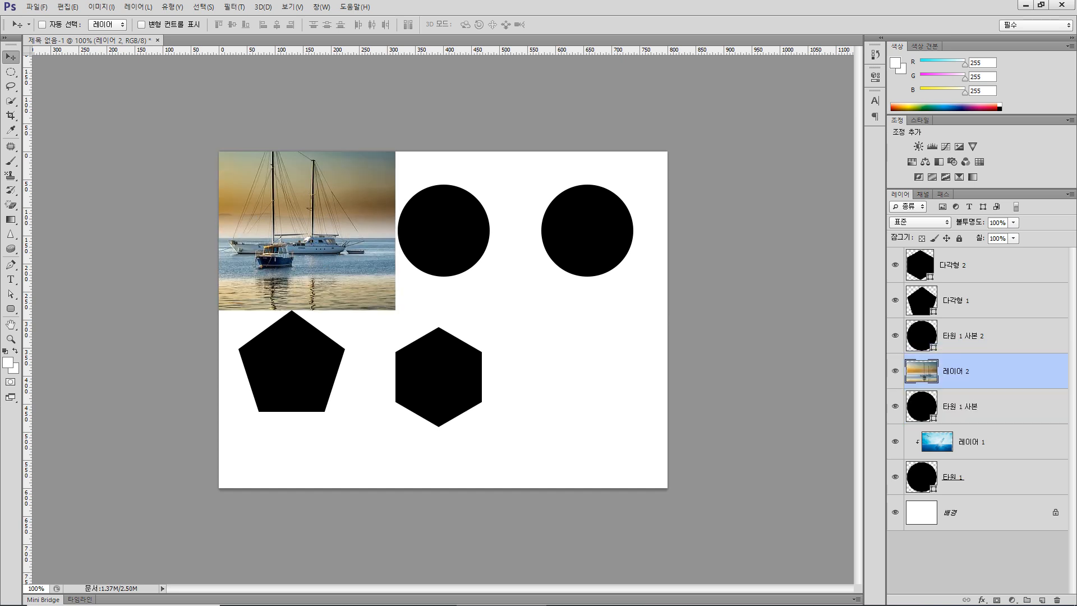
{"action": "mouse_move", "coordinate": [333, 286]}
{"action": "left_mouse_down"}
{"action": "mouse_move", "coordinate": [469, 291]}
{"action": "mouse_move", "coordinate": [317, 285]}
{"action": "mouse_move", "coordinate": [328, 286]}
{"action": "left_mouse_up"}
{"action": "right_click", "coordinate": [974, 370]}
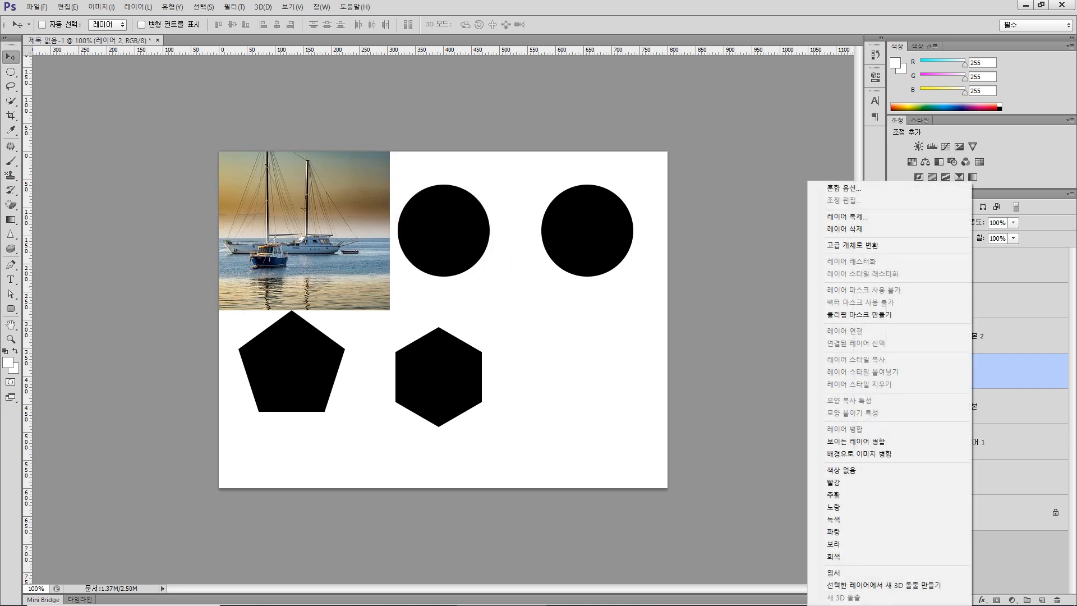
{"action": "left_click", "coordinate": [841, 315]}
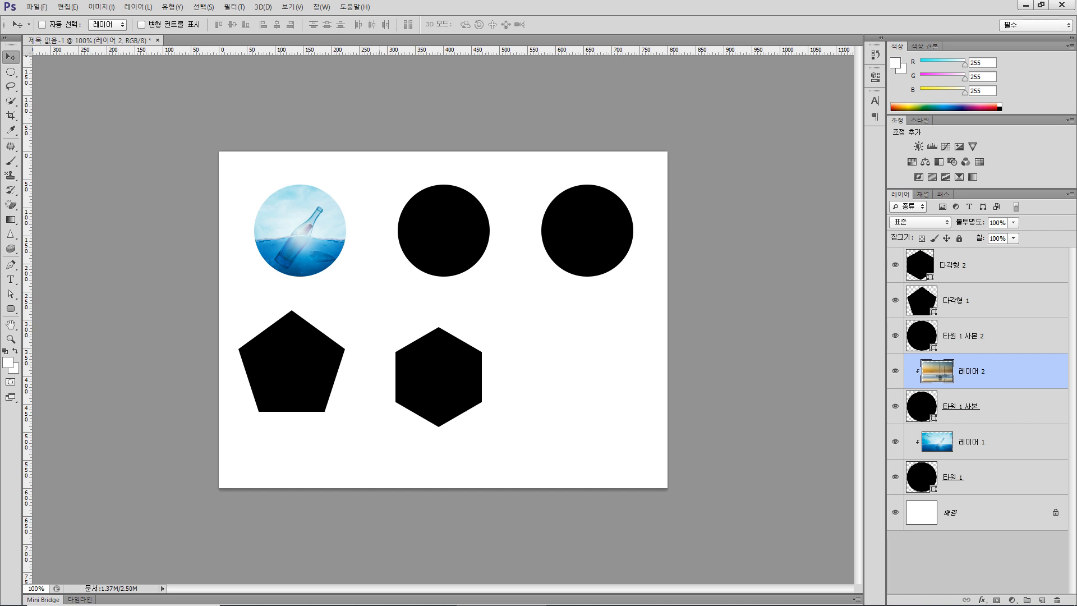
{"action": "mouse_move", "coordinate": [363, 279]}
{"action": "left_mouse_down"}
{"action": "mouse_move", "coordinate": [441, 283]}
{"action": "mouse_move", "coordinate": [369, 279]}
{"action": "mouse_move", "coordinate": [469, 244]}
{"action": "mouse_move", "coordinate": [500, 256]}
{"action": "mouse_move", "coordinate": [387, 256]}
{"action": "mouse_move", "coordinate": [346, 273]}
{"action": "left_mouse_up"}
{"action": "left_click_drag", "start_coordinate": [351, 262], "coordinate": [517, 270]}
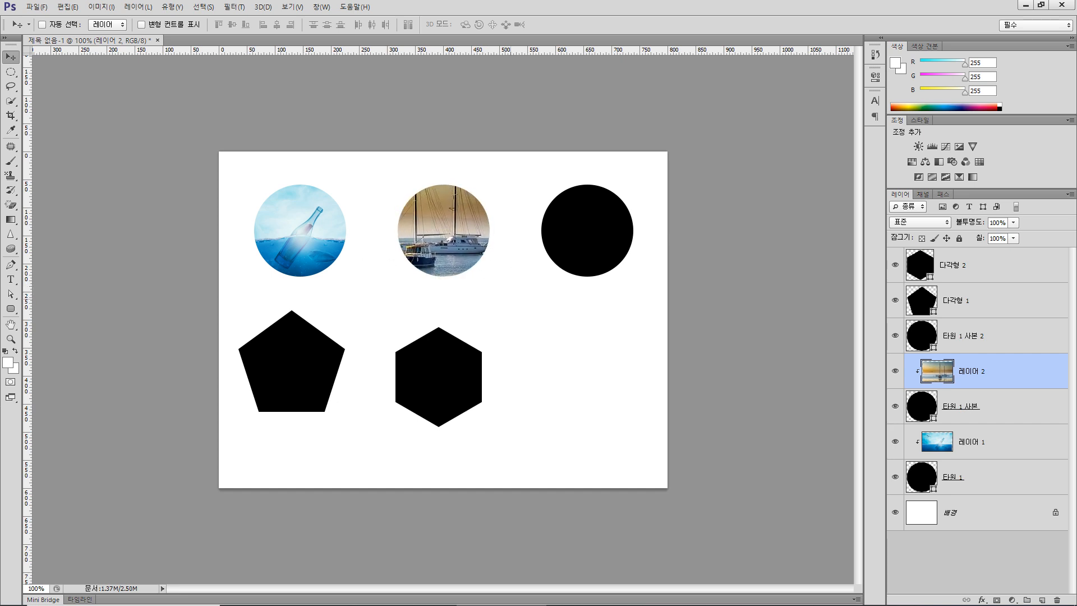
Step: Select the third circle's layer, switch to Chrome and copy the starfish photo from the Pixabay sea results
{"action": "left_click", "coordinate": [975, 336]}
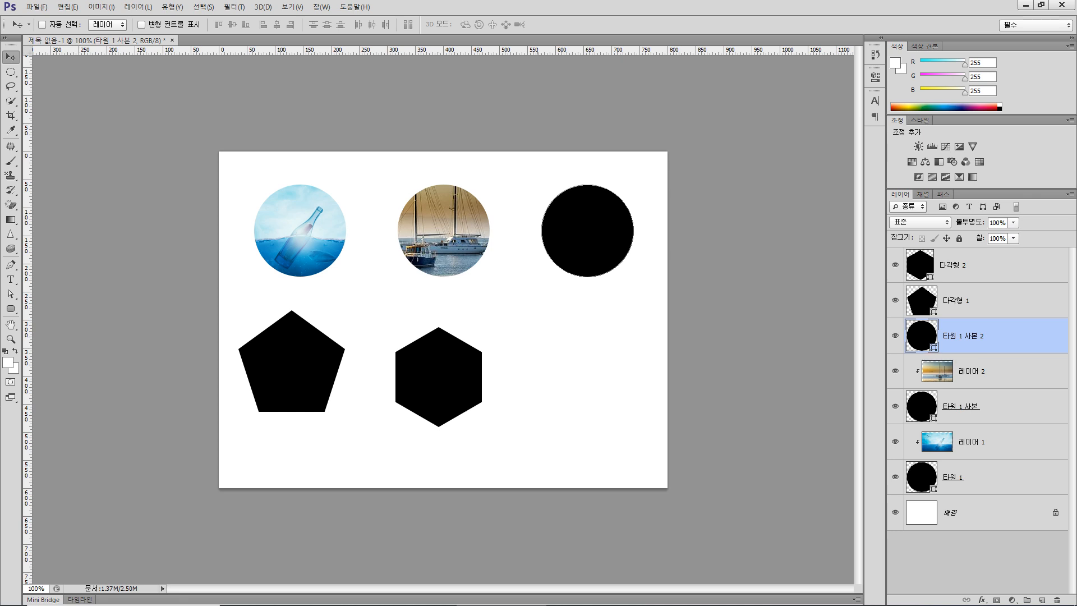
{"action": "left_click", "coordinate": [320, 594]}
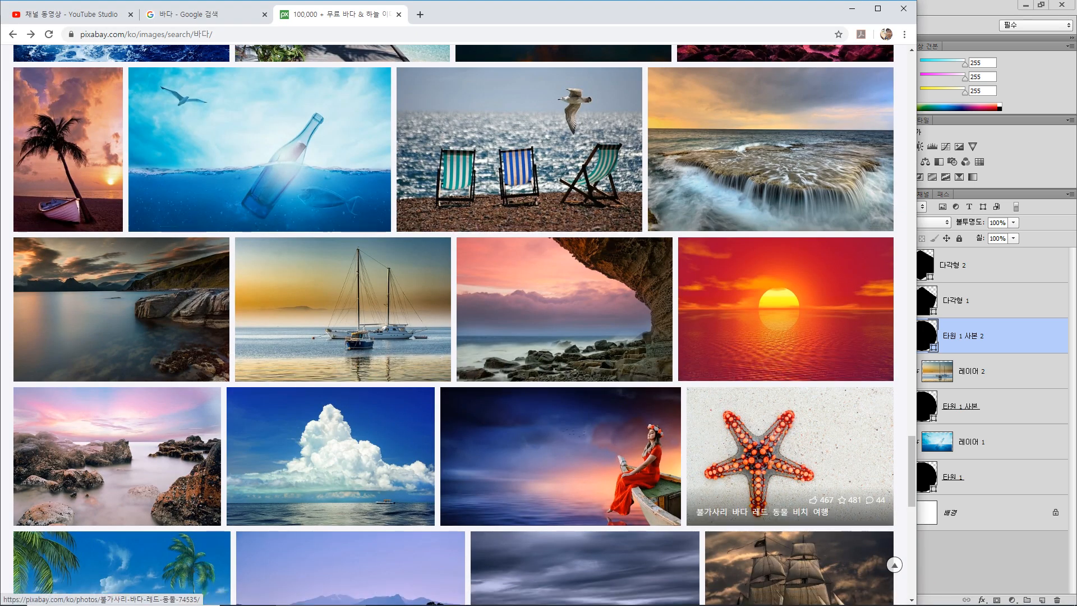
{"action": "right_click", "coordinate": [761, 275]}
{"action": "left_click", "coordinate": [797, 395]}
Step: Return to Photoshop, paste the starfish photo above the third circle's layer, move it over the circle and clip it with a clipping mask
{"action": "key", "text": "alt+Tab"}
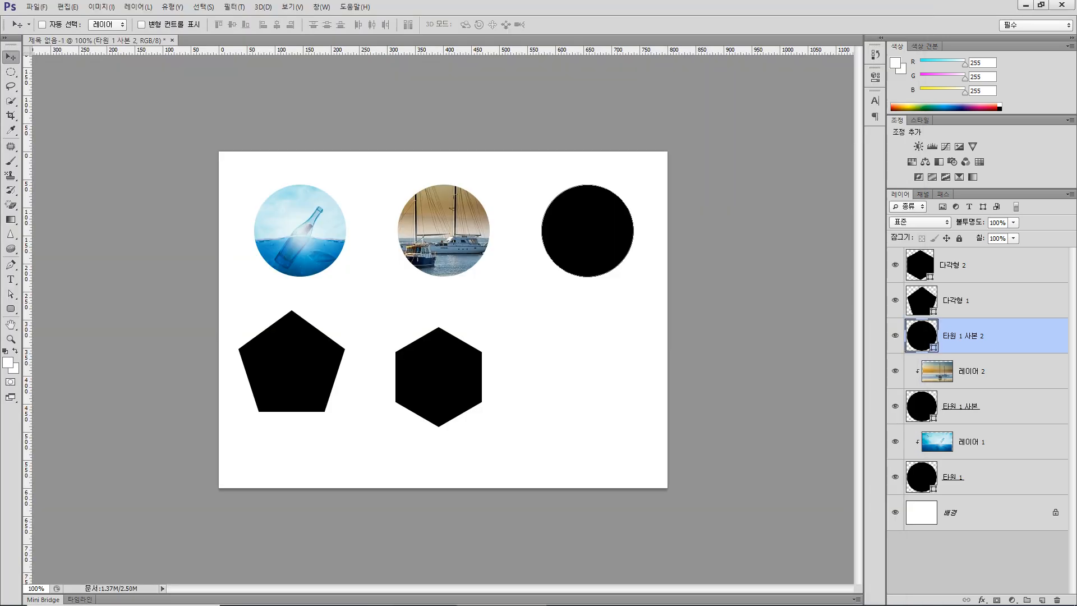
{"action": "key", "text": "ctrl+v"}
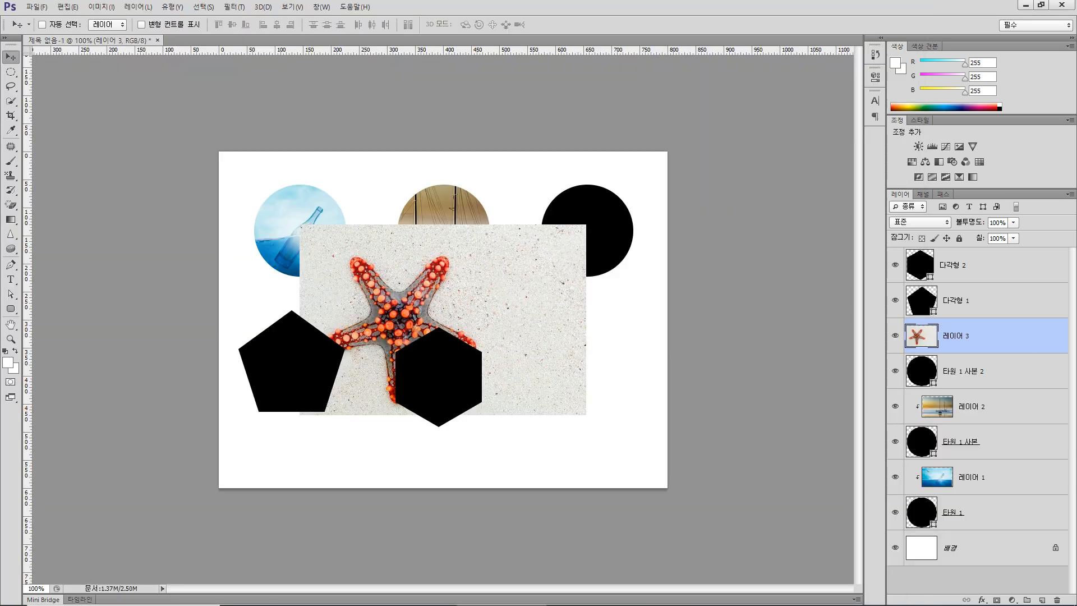
{"action": "left_click_drag", "start_coordinate": [436, 277], "coordinate": [625, 195]}
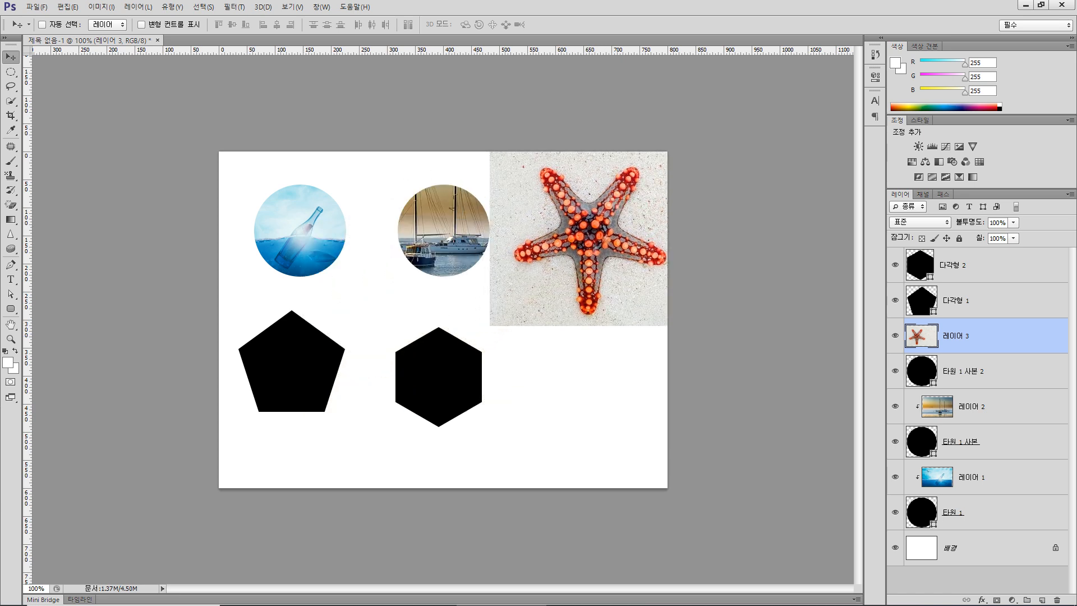
{"action": "right_click", "coordinate": [1018, 335]}
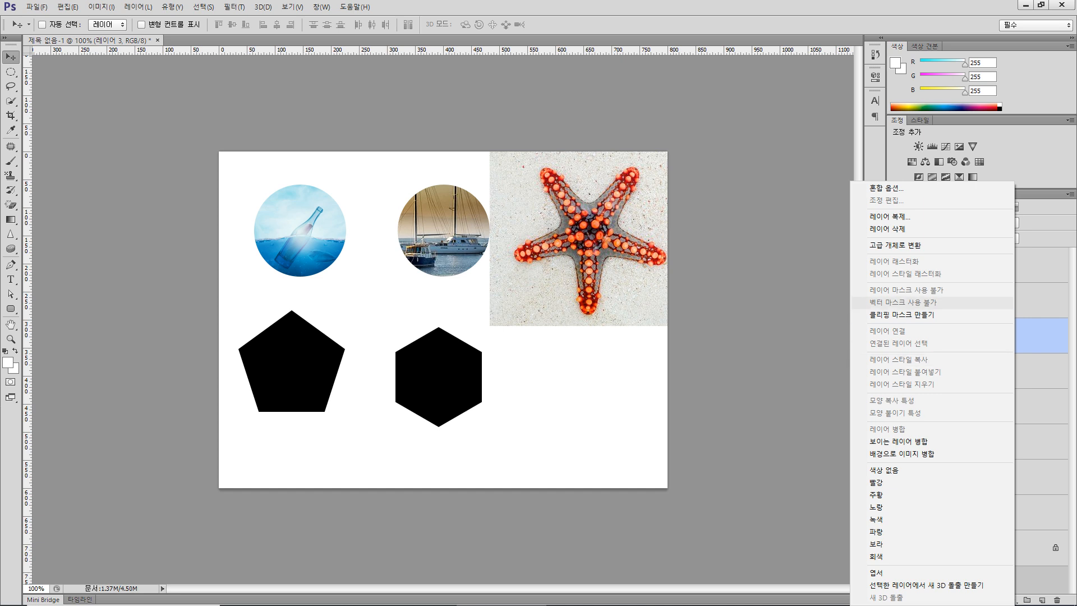
{"action": "left_click", "coordinate": [902, 315]}
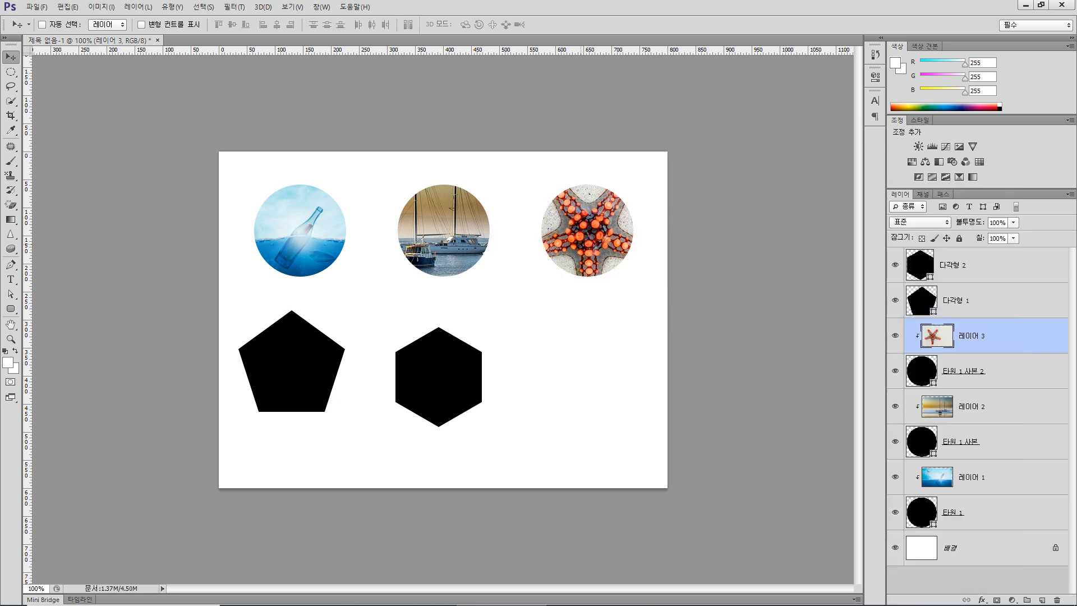
Step: Scale the starfish photo down to about 52% and position it so the whole starfish fits inside the third circle
{"action": "key", "text": "ctrl+t"}
{"action": "left_click_drag", "start_coordinate": [490, 326], "coordinate": [550, 285]}
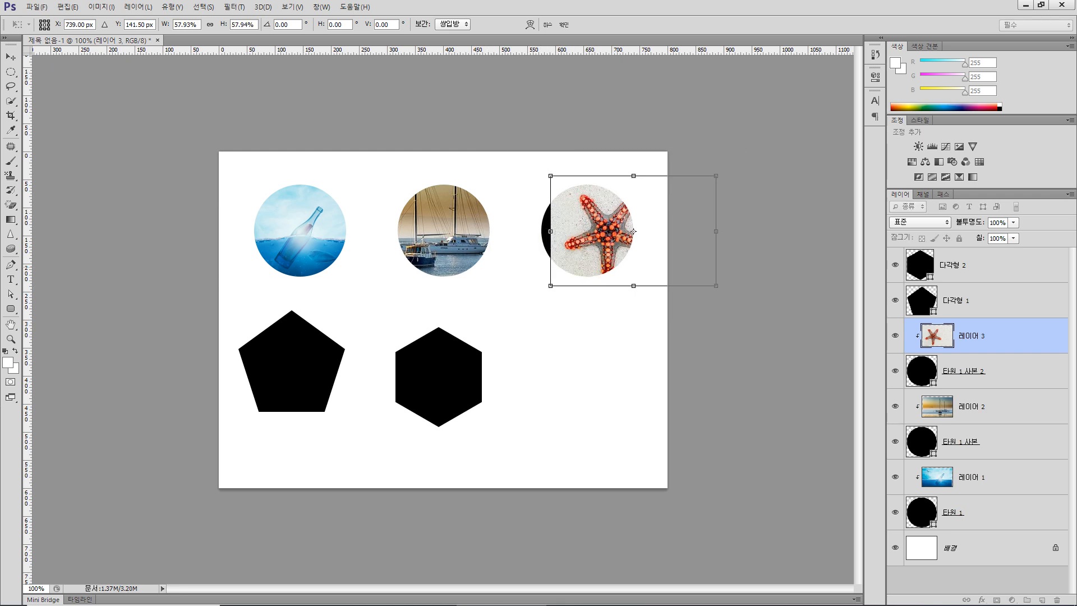
{"action": "left_click_drag", "start_coordinate": [633, 231], "coordinate": [612, 228]}
{"action": "left_click_drag", "start_coordinate": [529, 284], "coordinate": [537, 278]}
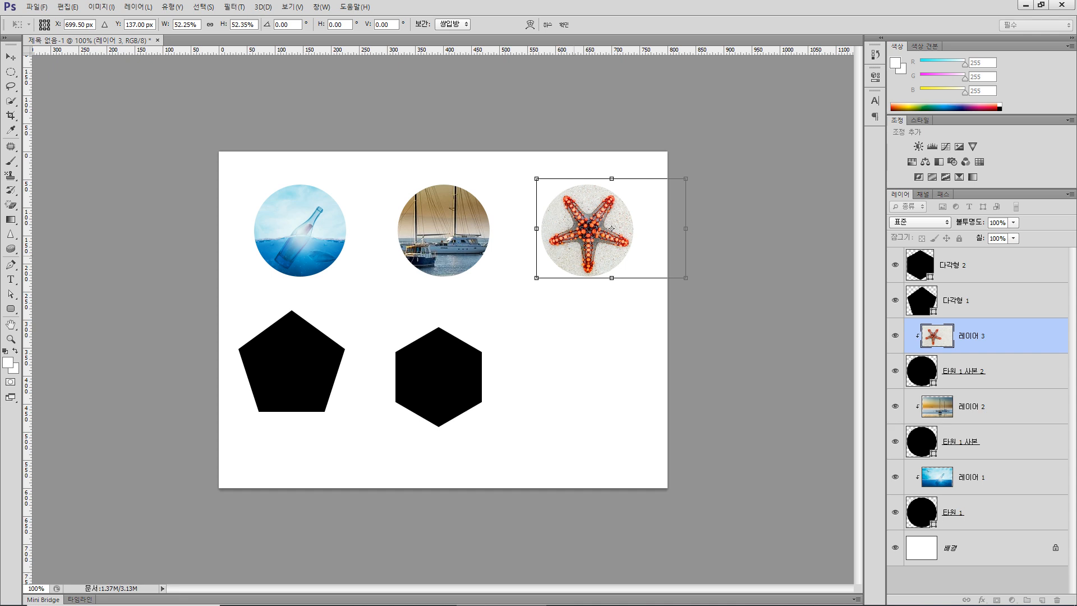
{"action": "key", "text": "Return"}
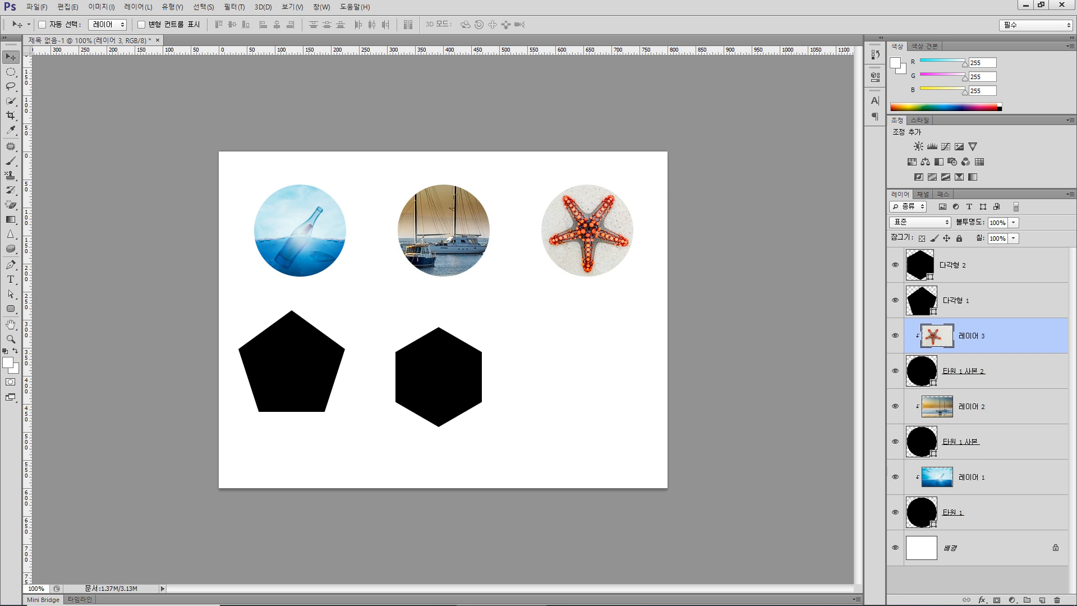
Step: Create a new document 1000 pixels wide and 1000 pixels high
{"action": "left_click", "coordinate": [35, 7]}
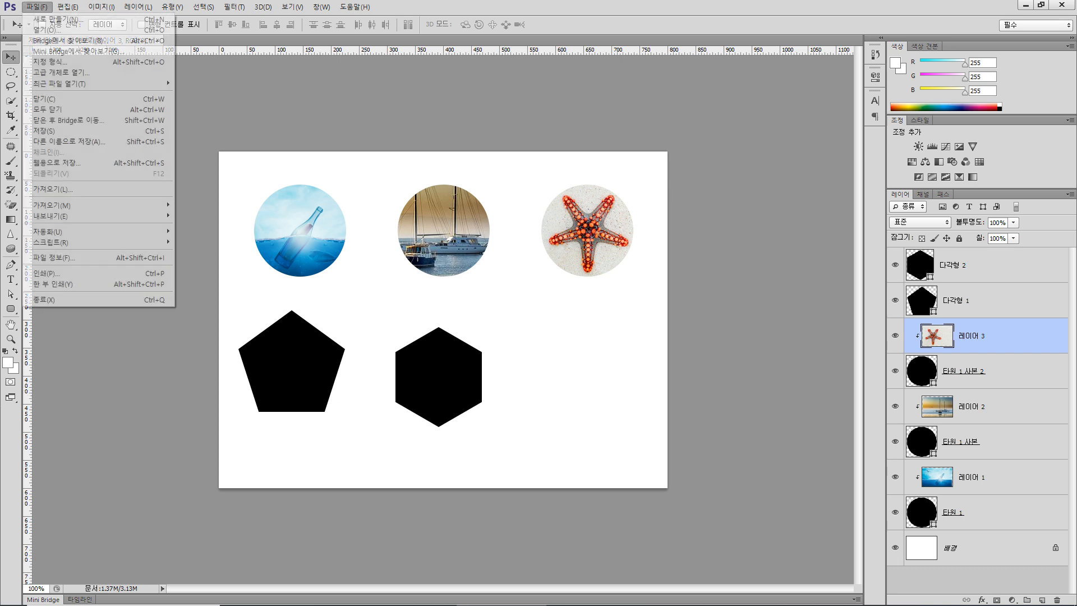
{"action": "key", "text": "Return"}
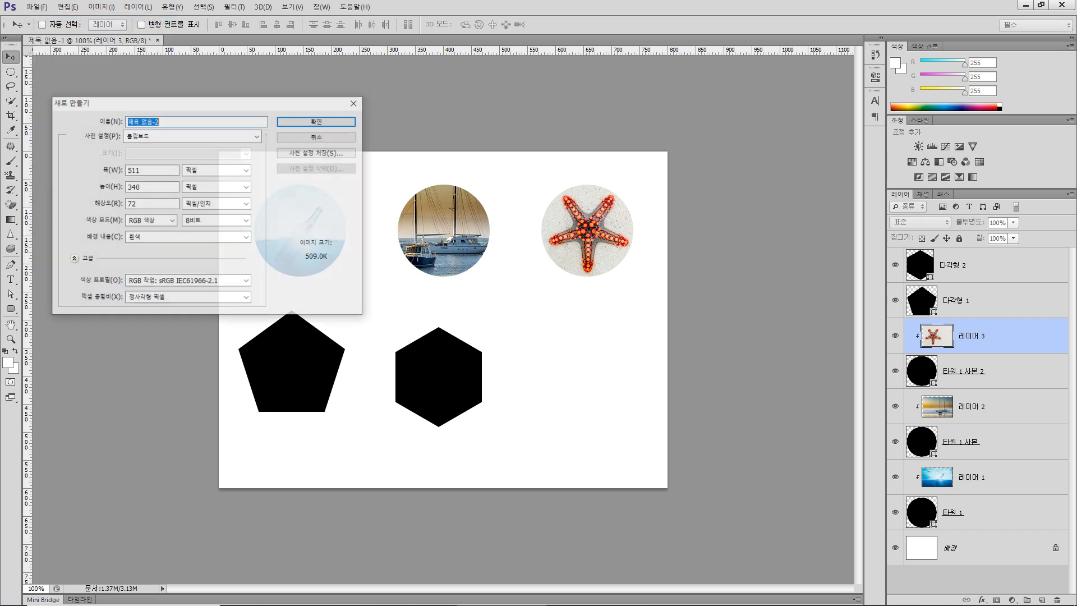
{"action": "double_click", "coordinate": [134, 170]}
{"action": "type", "text": "1000"}
{"action": "key", "text": "Tab"}
{"action": "key", "text": "Tab"}
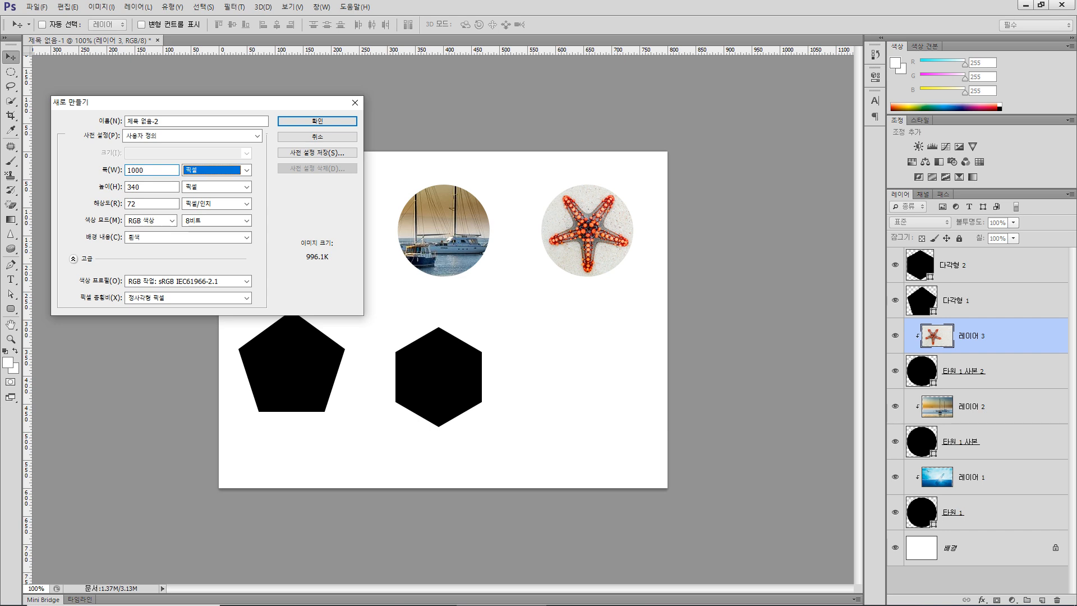
{"action": "type", "text": "1000"}
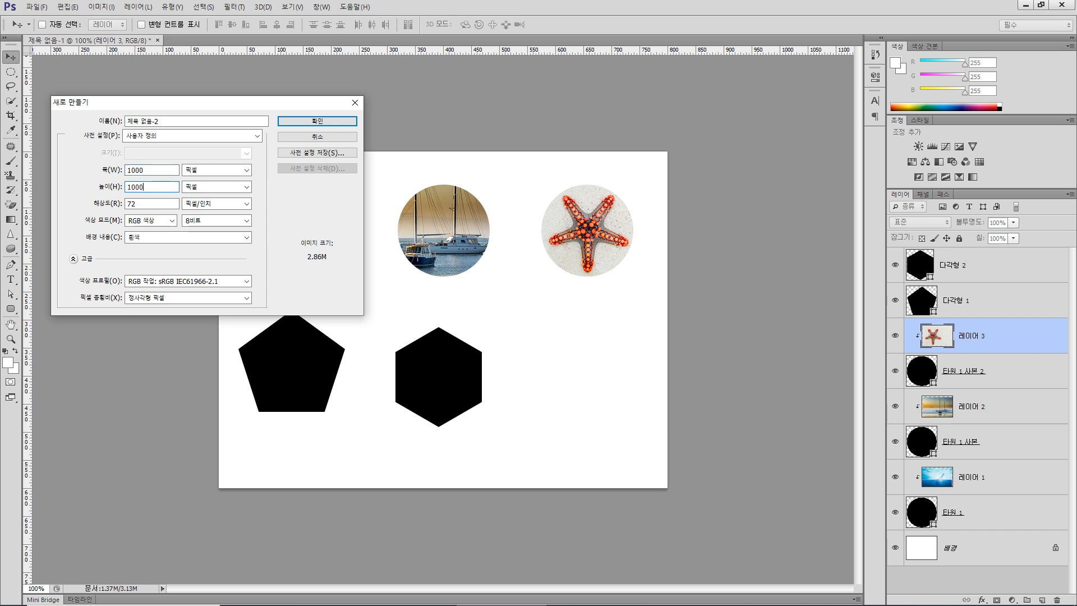
{"action": "key", "text": "Return"}
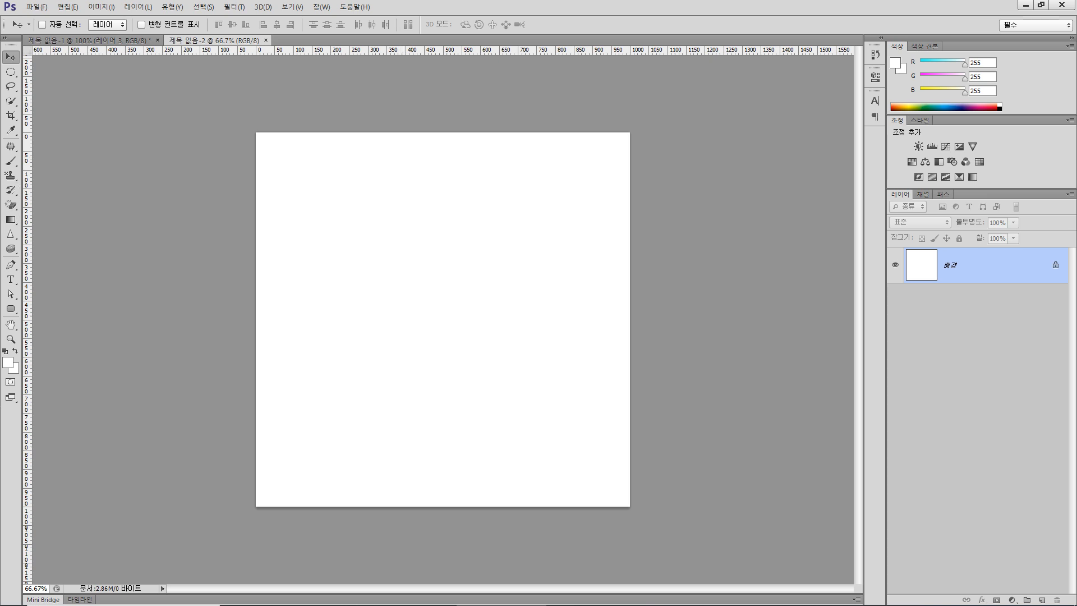
Step: Draw four black rectangle shapes as a collage grid: about 847 × 313 px on top, then 495 × 504, 330 × 220 and 329 × 265 px below
{"action": "left_click", "coordinate": [11, 309]}
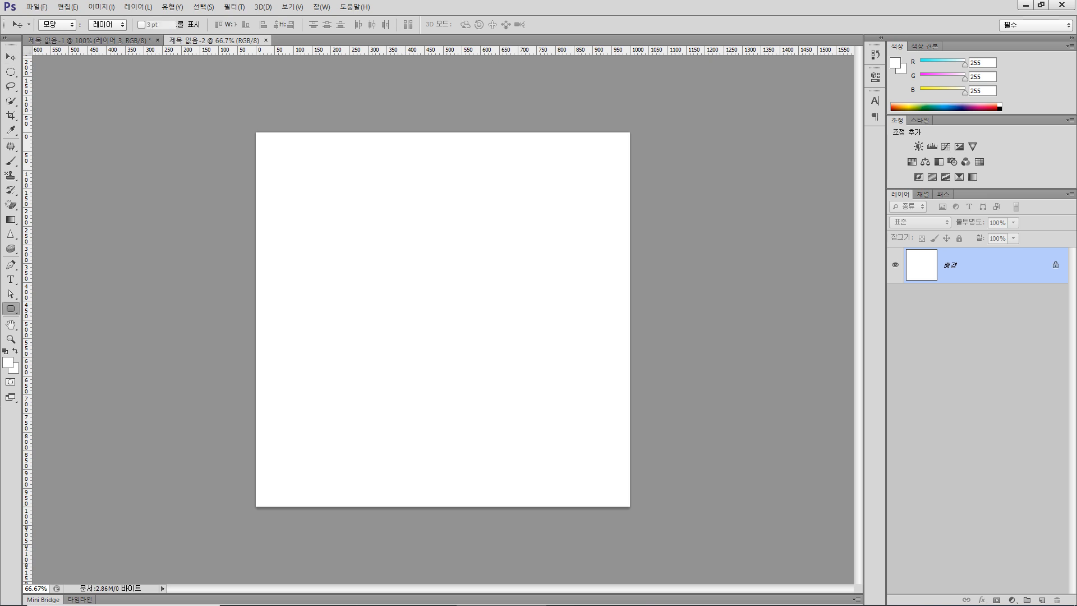
{"action": "left_click", "coordinate": [53, 307]}
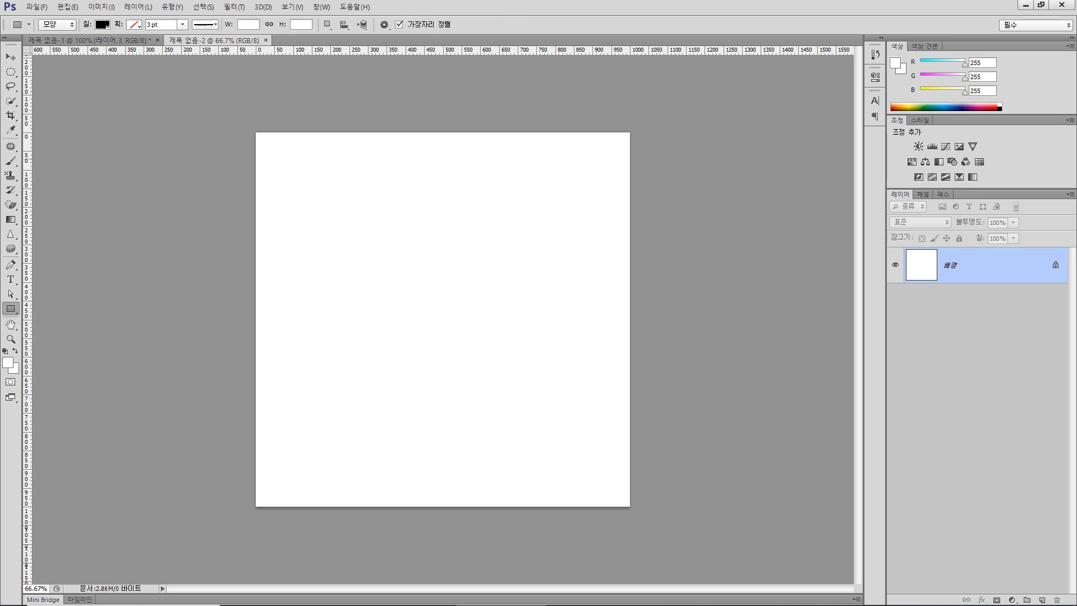
{"action": "left_click_drag", "start_coordinate": [287, 160], "coordinate": [604, 276]}
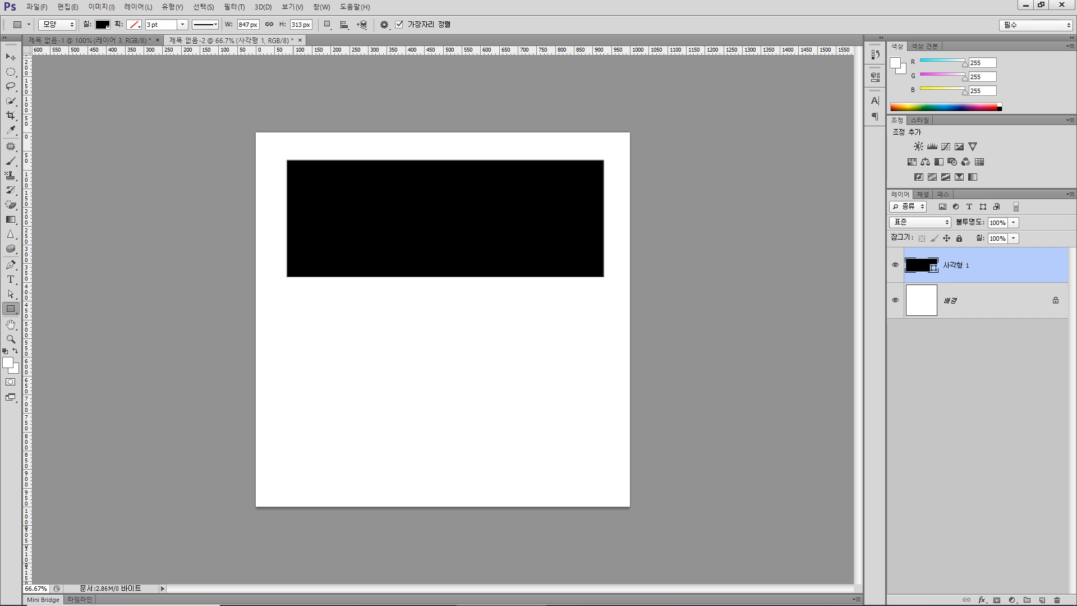
{"action": "left_click_drag", "start_coordinate": [321, 365], "coordinate": [472, 474]}
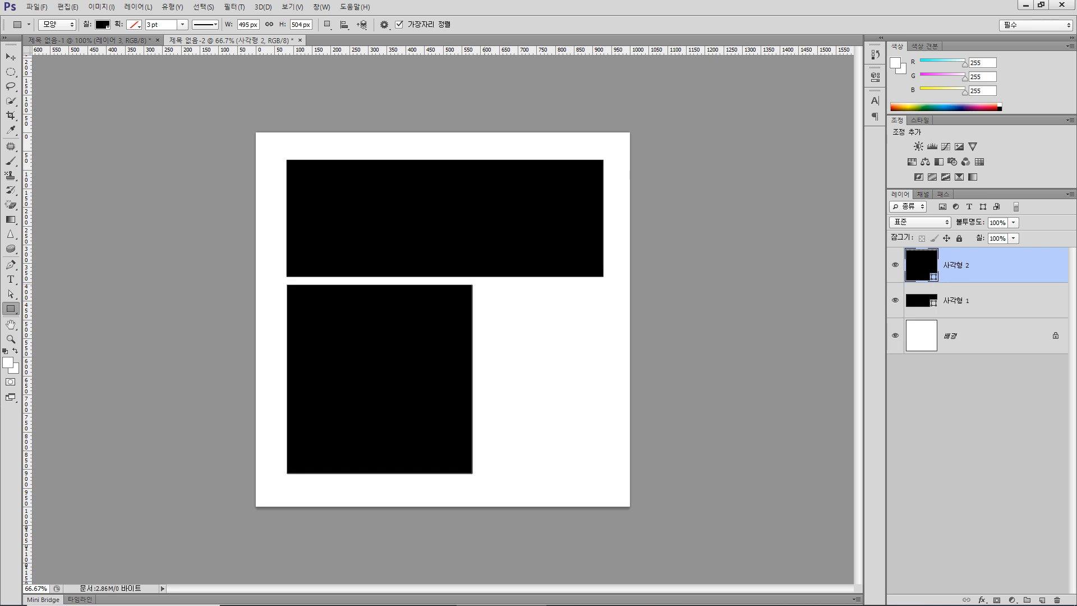
{"action": "left_click_drag", "start_coordinate": [479, 286], "coordinate": [602, 369]}
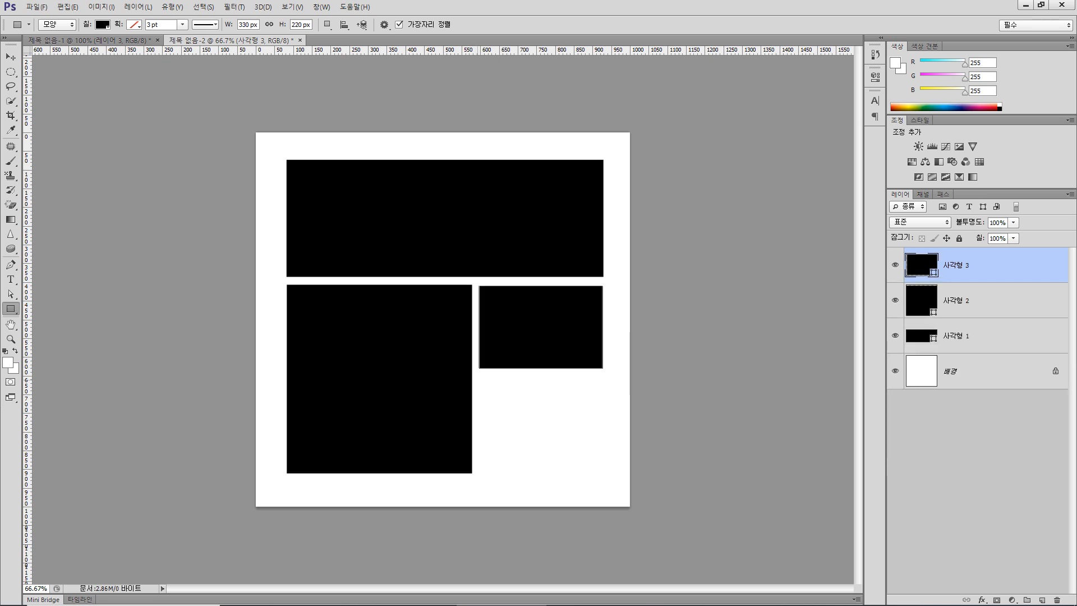
{"action": "left_click_drag", "start_coordinate": [479, 375], "coordinate": [604, 473]}
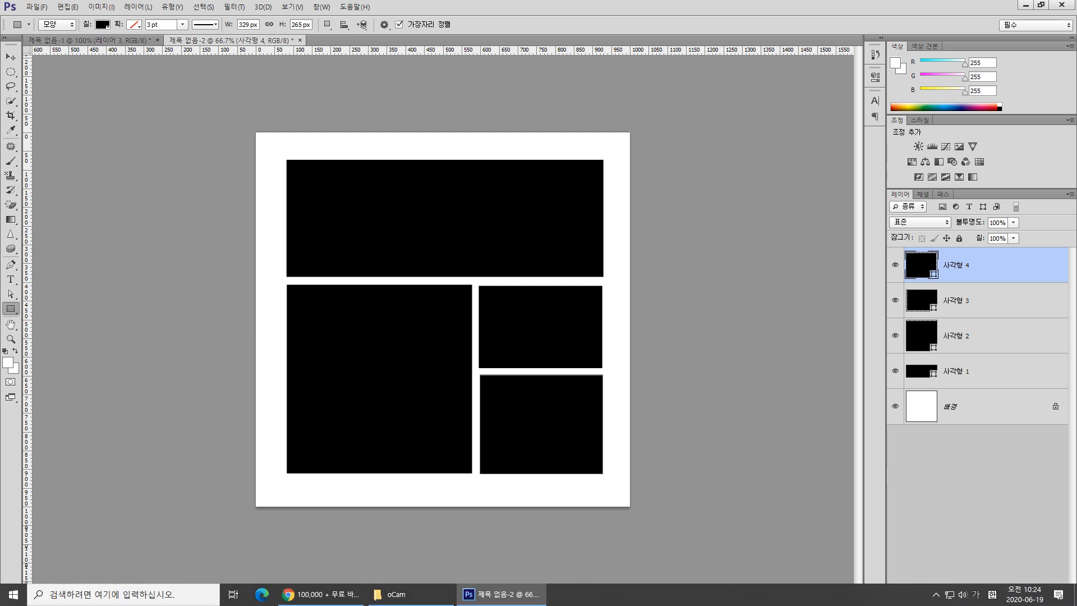
Step: Switch to Chrome, open the Pixabay photo of the woman in red on a boat and copy the large image
{"action": "left_click", "coordinate": [320, 594]}
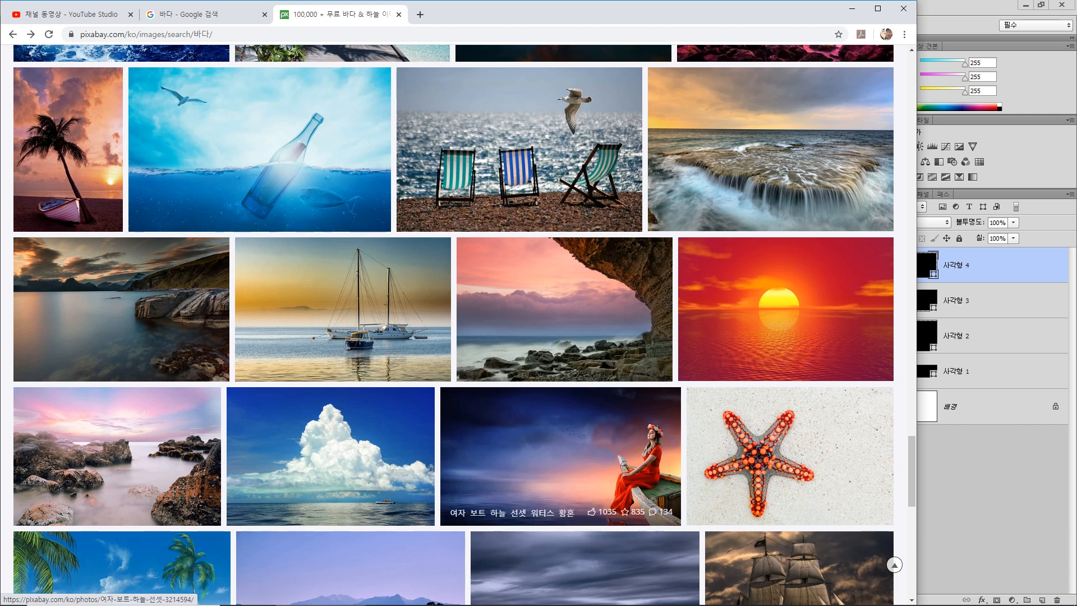
{"action": "left_click", "coordinate": [561, 456]}
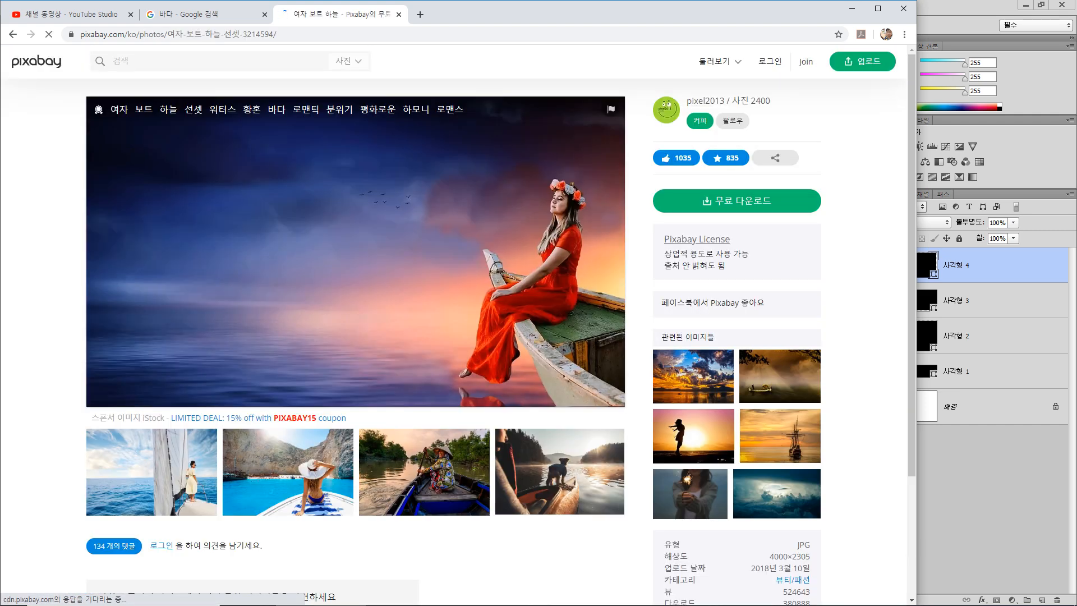
{"action": "right_click", "coordinate": [526, 287]}
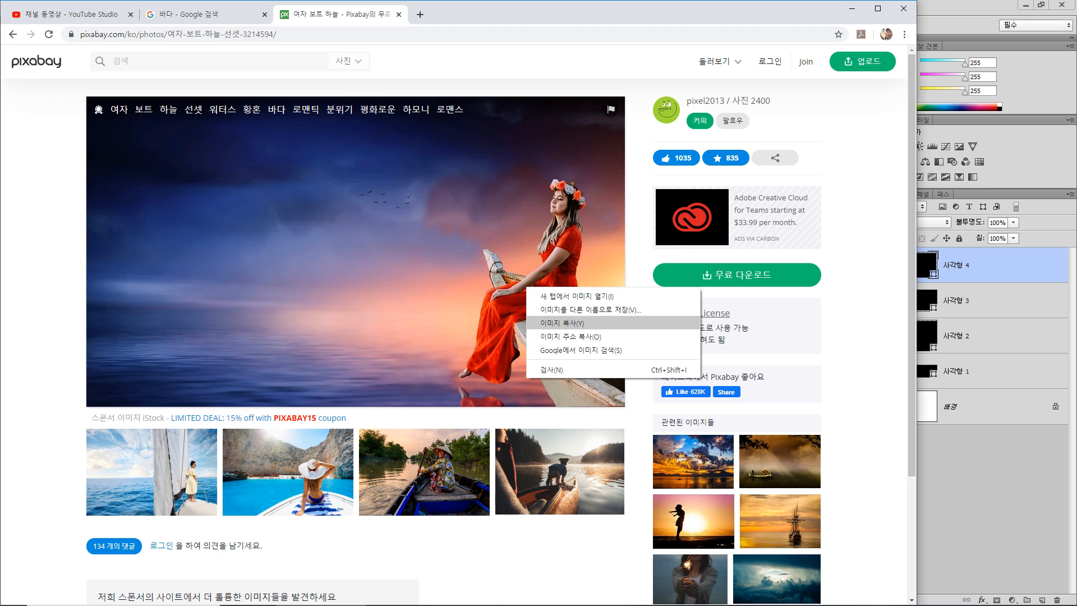
{"action": "left_click", "coordinate": [557, 323]}
Step: Return to Photoshop and paste the boat woman photo directly above the wide top rectangle's layer
{"action": "left_click", "coordinate": [501, 594]}
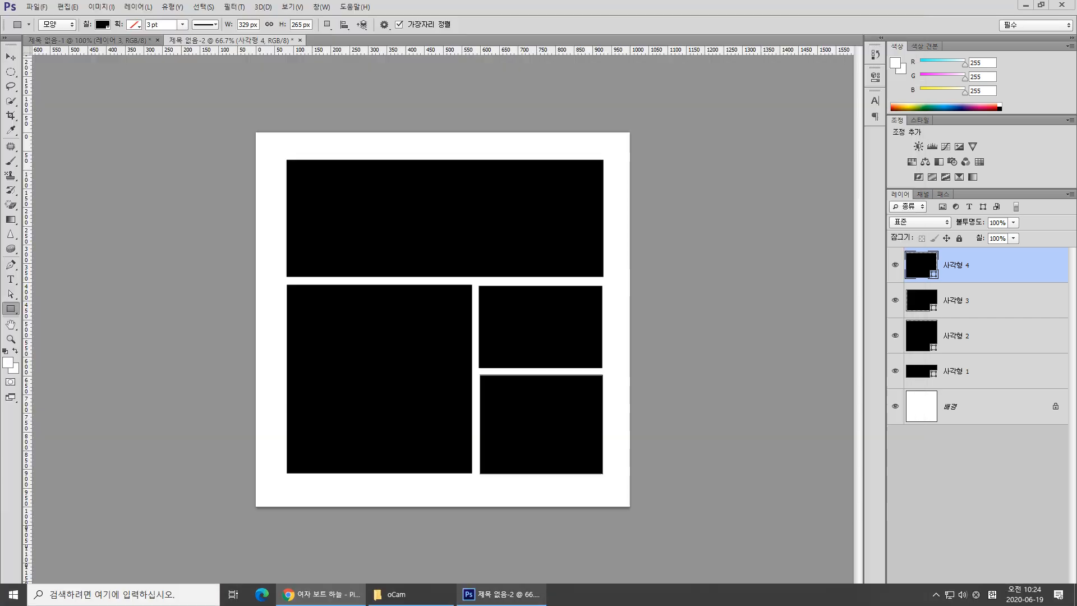
{"action": "left_click", "coordinate": [956, 371]}
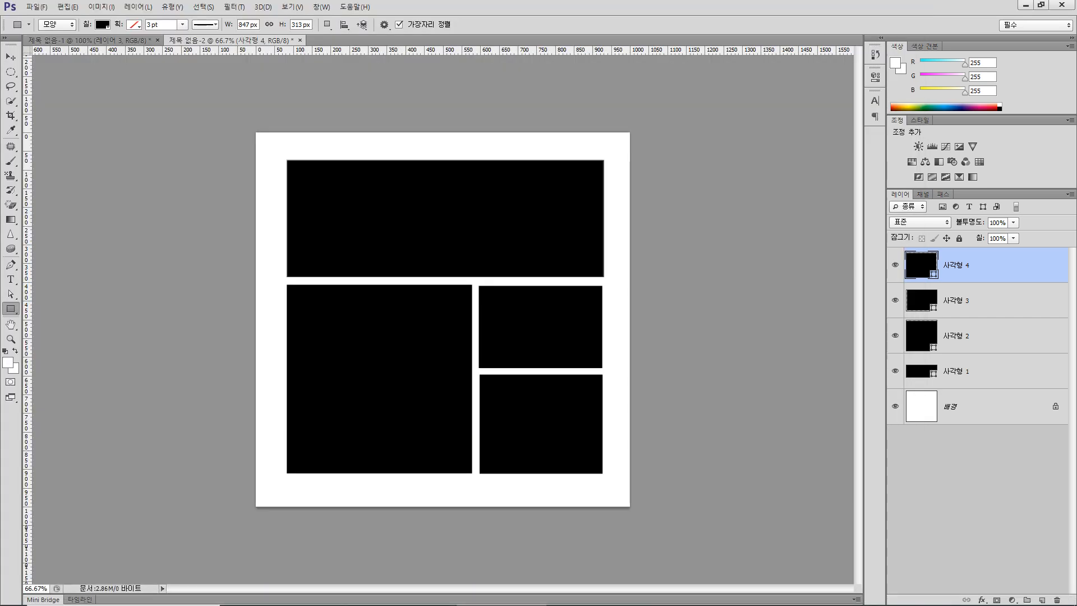
{"action": "key", "text": "ctrl+v"}
Step: Move the pasted boat woman photo up so it covers the wide top rectangle, undoing the accidental move of the rectangle
{"action": "left_click", "coordinate": [956, 406]}
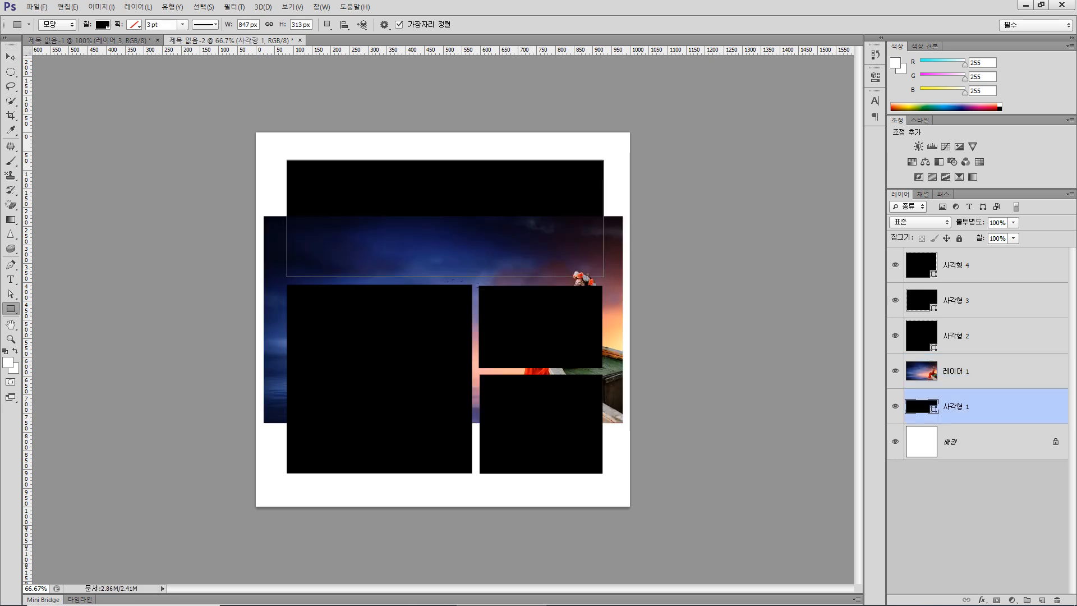
{"action": "key", "text": "v"}
{"action": "left_click_drag", "start_coordinate": [608, 318], "coordinate": [605, 275]}
{"action": "key", "text": "ctrl+z"}
{"action": "left_click", "coordinate": [956, 371]}
{"action": "left_click_drag", "start_coordinate": [620, 312], "coordinate": [613, 229]}
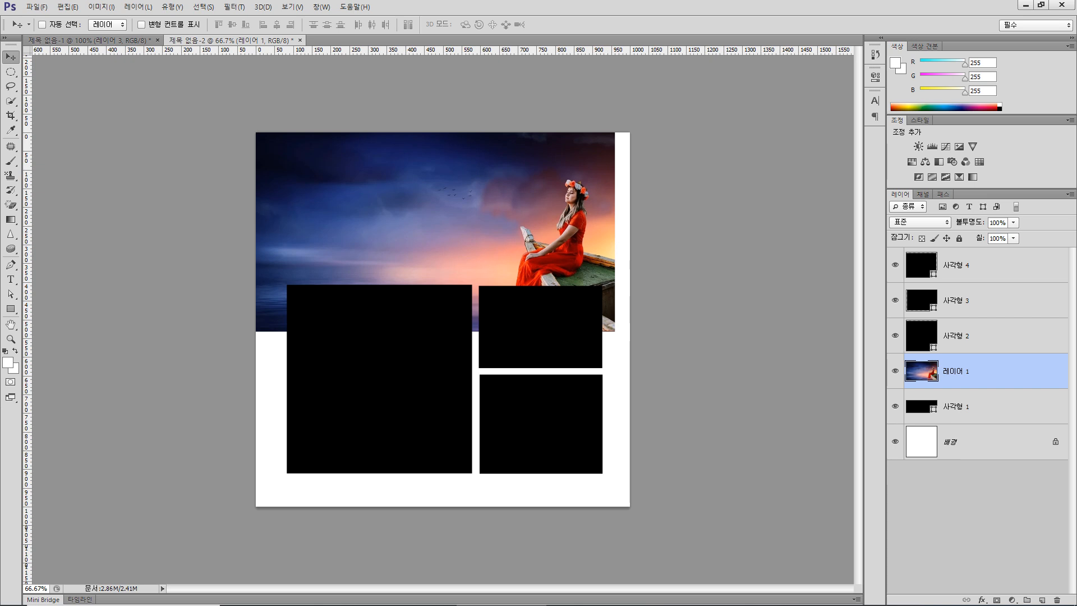
Step: Clip the boat woman photo to the wide top rectangle and nudge the photo slightly up inside it
{"action": "right_click", "coordinate": [1008, 371]}
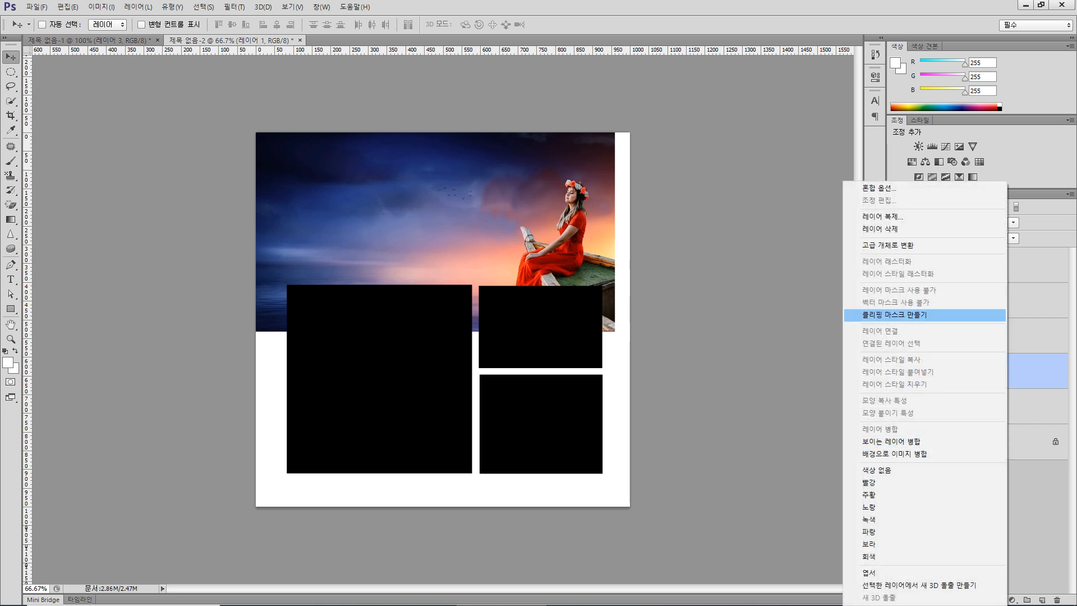
{"action": "left_click", "coordinate": [909, 315]}
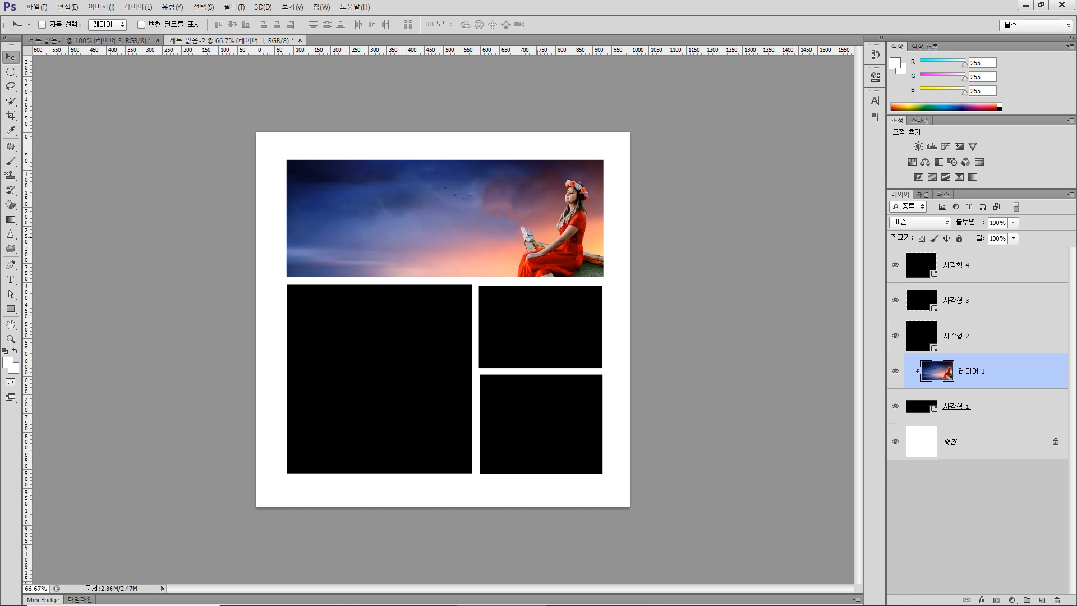
{"action": "left_click_drag", "start_coordinate": [553, 244], "coordinate": [553, 233]}
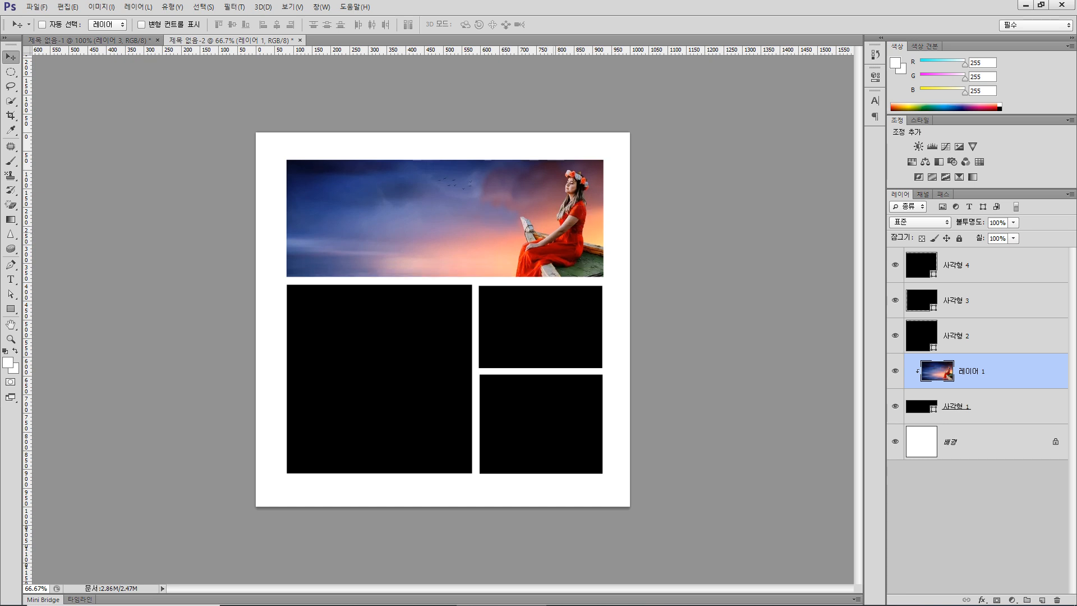
Step: Scale the clipped boat woman photo down to about 90%, keeping the wide top rectangle fully covered
{"action": "key", "text": "ctrl+t"}
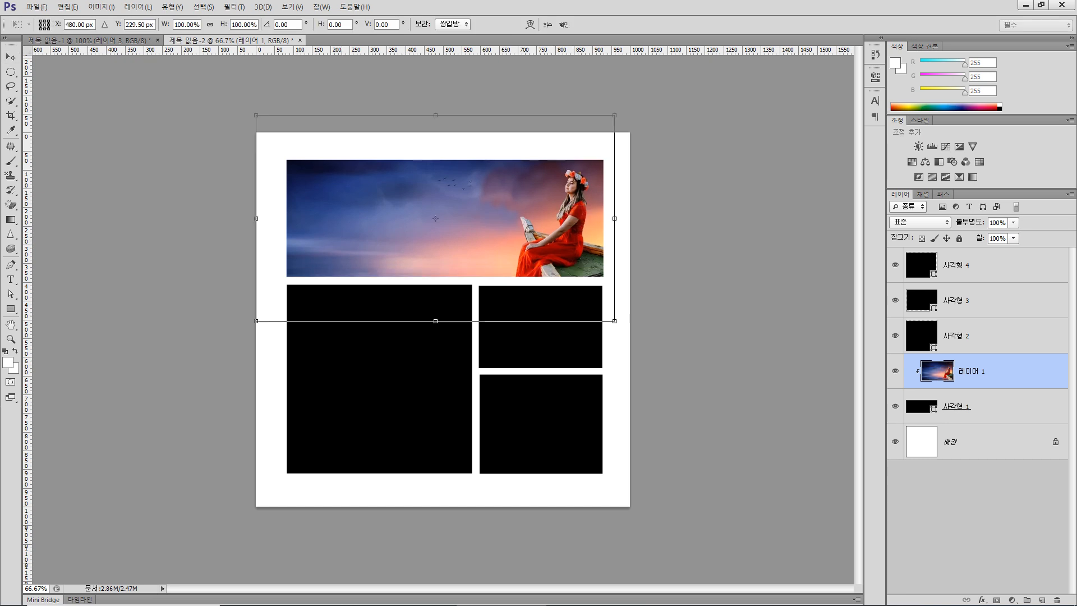
{"action": "left_click_drag", "start_coordinate": [256, 321], "coordinate": [283, 305]}
{"action": "left_click_drag", "start_coordinate": [615, 115], "coordinate": [605, 119]}
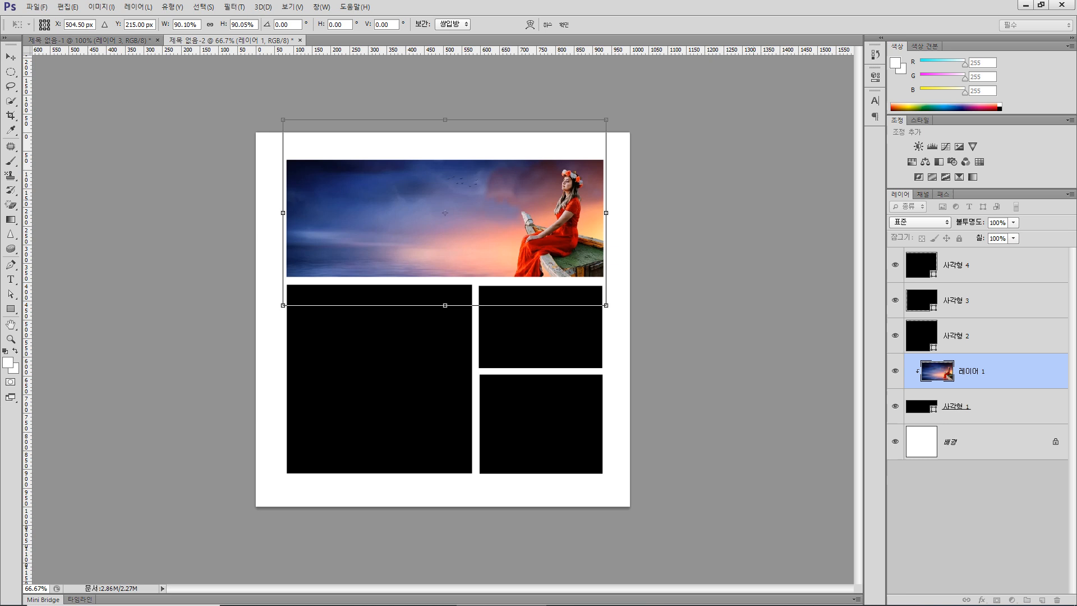
{"action": "key", "text": "Return"}
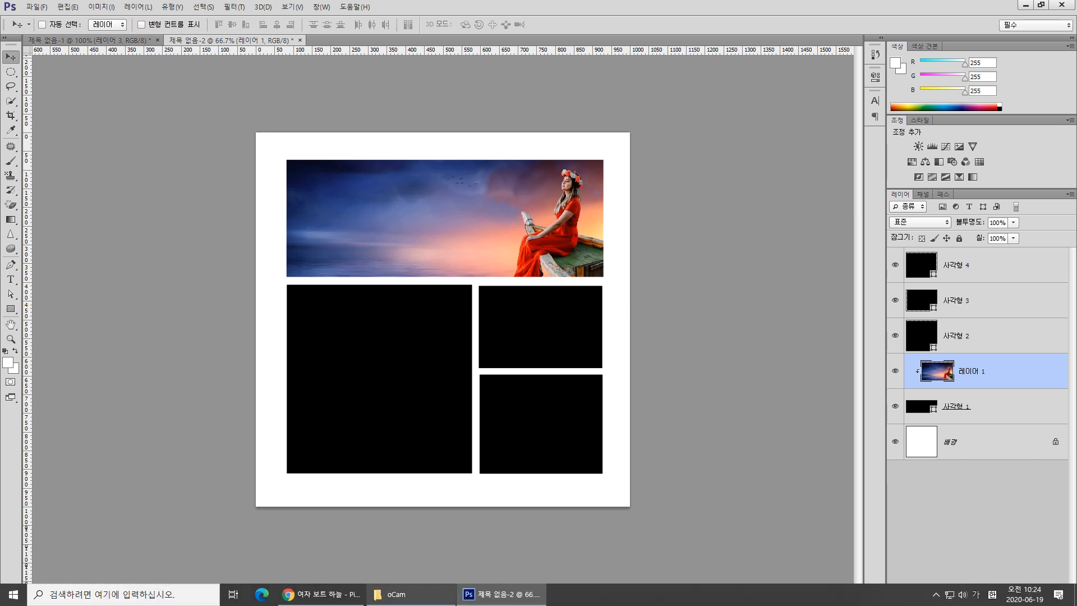
Step: Switch to Chrome, return to the Pixabay sea results, open the sunset silhouette of a mother lifting her child and copy the image
{"action": "left_click", "coordinate": [323, 594]}
{"action": "left_click", "coordinate": [377, 547]}
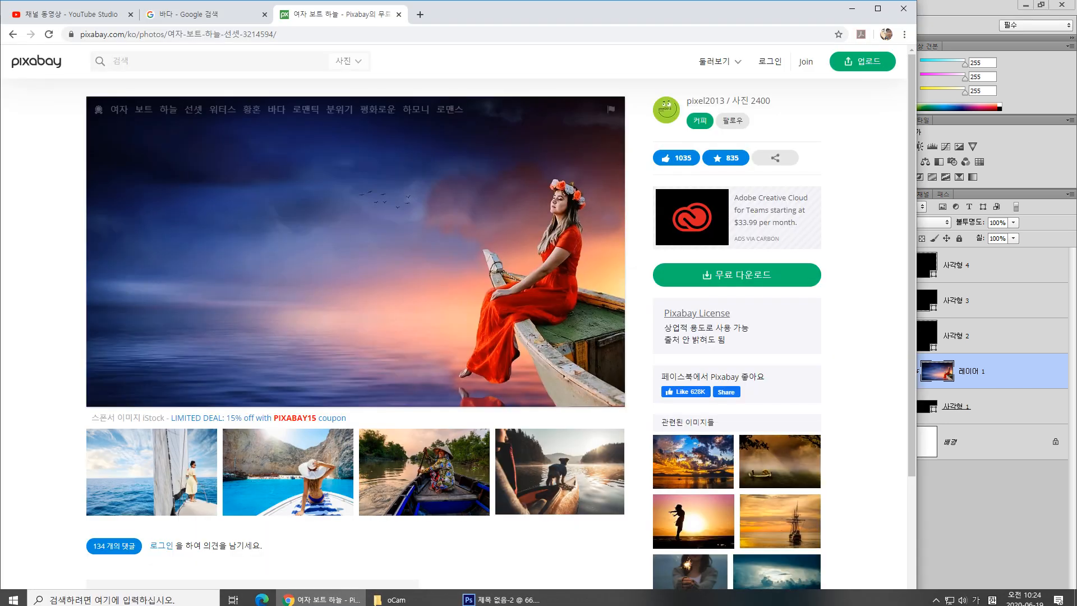
{"action": "left_click", "coordinate": [12, 35]}
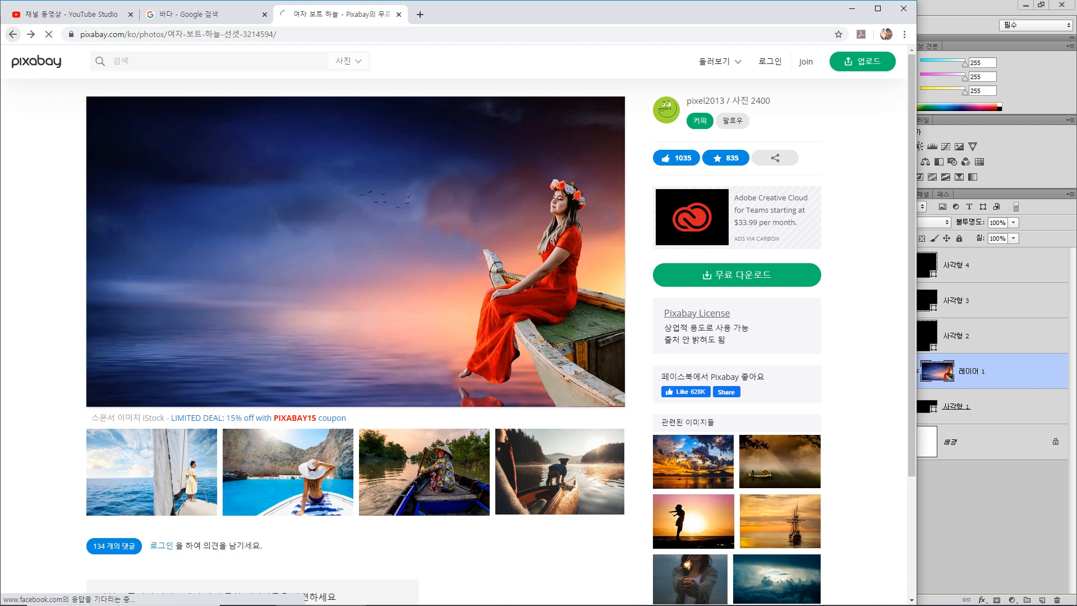
{"action": "scroll", "coordinate": [342, 308], "scroll_direction": "up", "scroll_amount": 5}
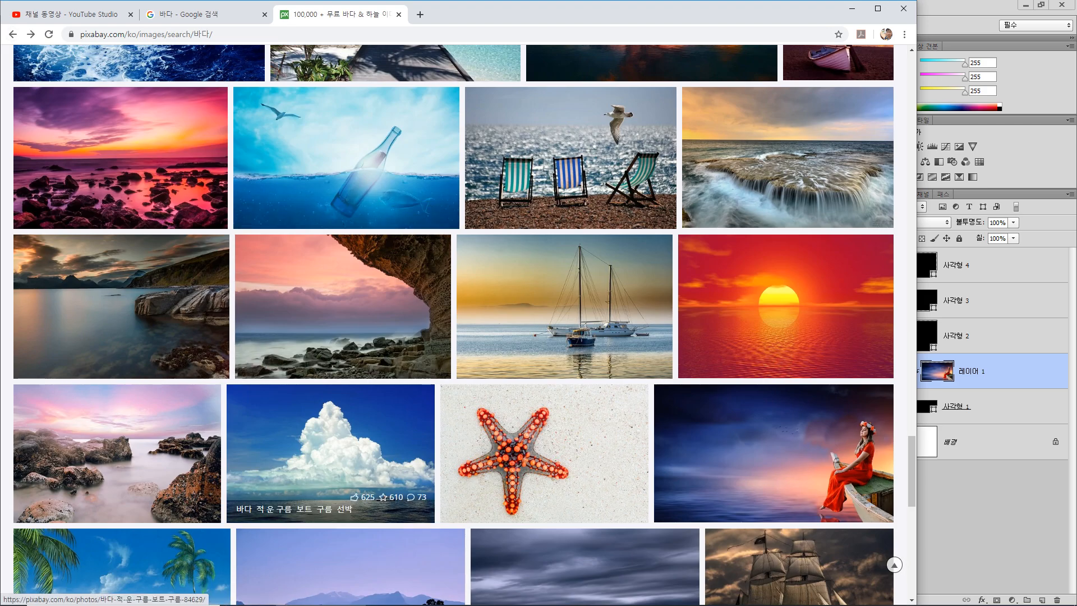
{"action": "scroll", "coordinate": [337, 364], "scroll_direction": "down", "scroll_amount": 5}
{"action": "scroll", "coordinate": [337, 365], "scroll_direction": "down", "scroll_amount": 1}
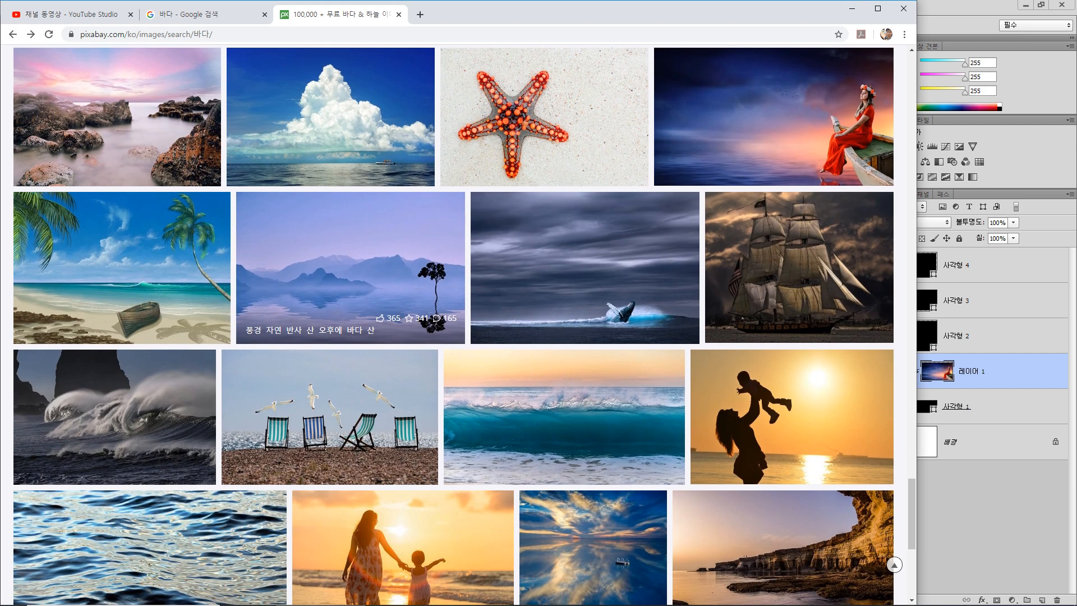
{"action": "scroll", "coordinate": [336, 364], "scroll_direction": "down", "scroll_amount": 3}
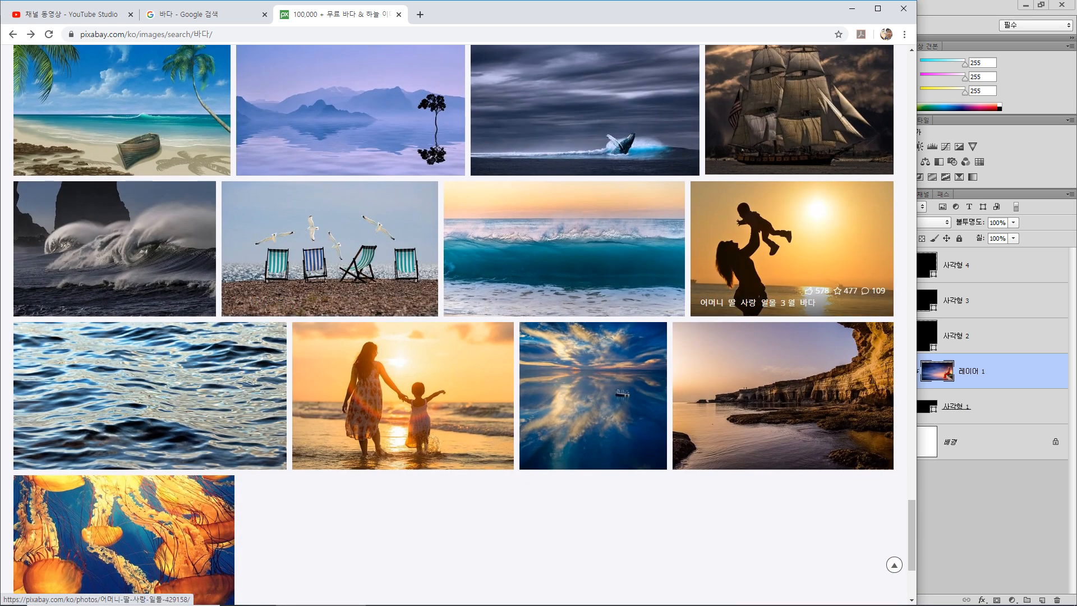
{"action": "left_click", "coordinate": [791, 247]}
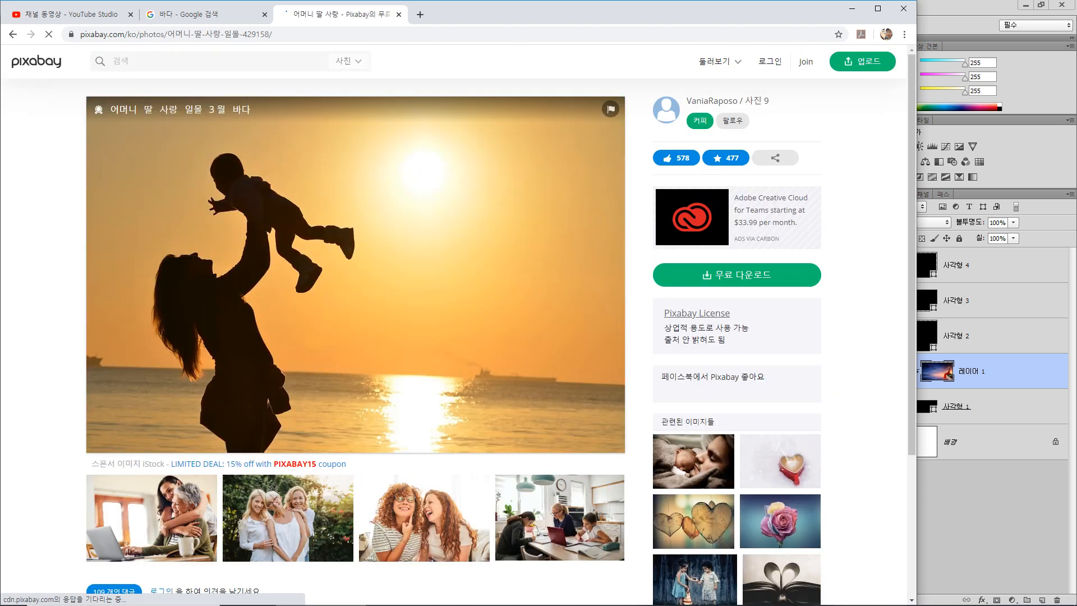
{"action": "right_click", "coordinate": [278, 270]}
{"action": "left_click", "coordinate": [312, 306]}
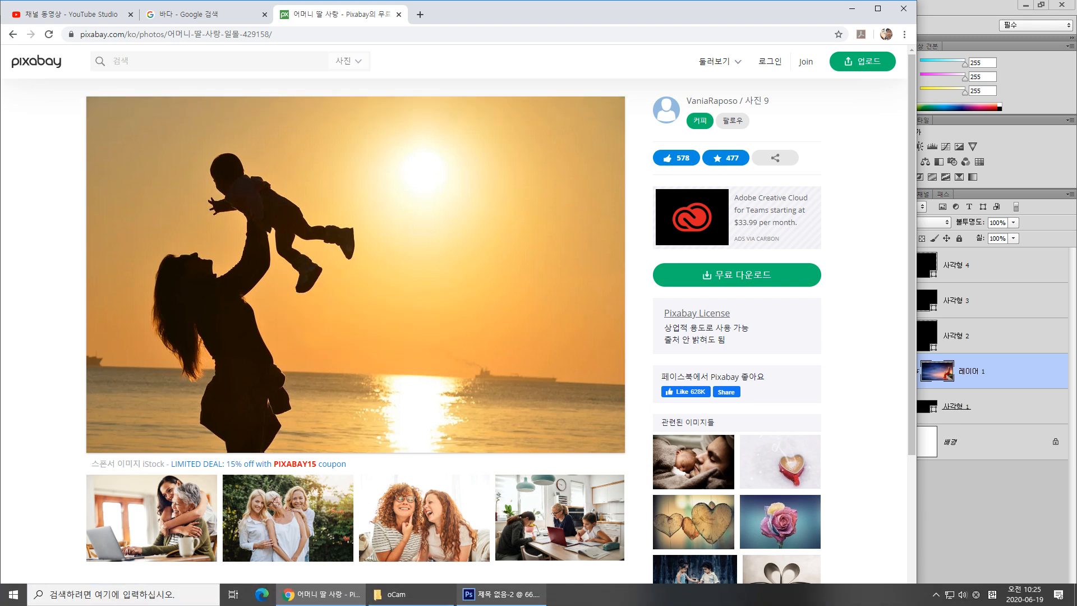
Step: Return to Photoshop, paste the mother and child photo directly above the 사각형 4 layer and move it over the lower-right rectangle
{"action": "left_click", "coordinate": [501, 595]}
{"action": "left_click", "coordinate": [977, 265]}
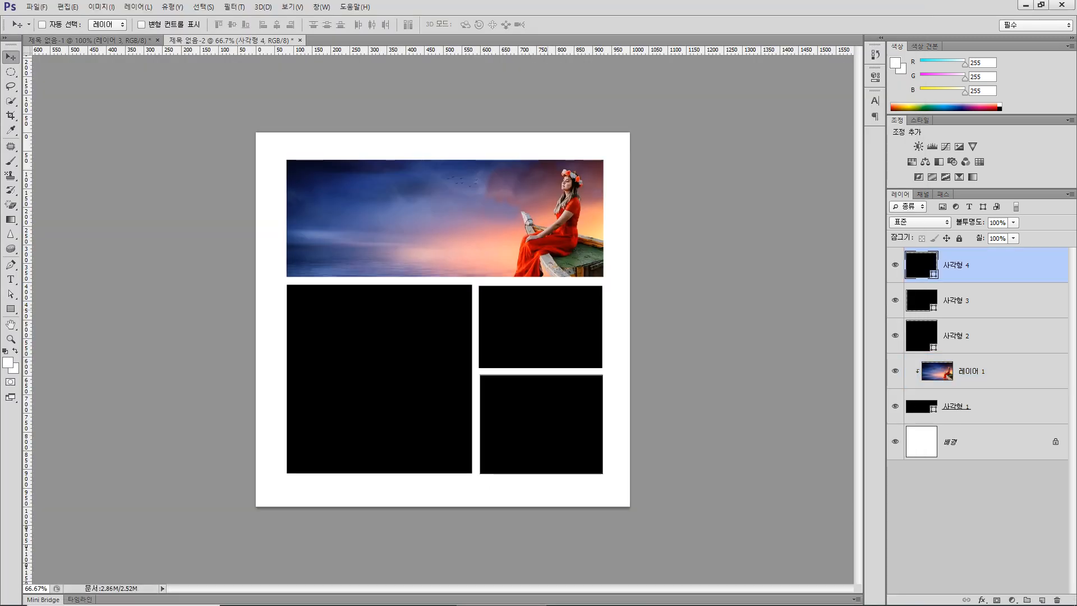
{"action": "key", "text": "ctrl+v"}
{"action": "left_click_drag", "start_coordinate": [499, 319], "coordinate": [662, 387]}
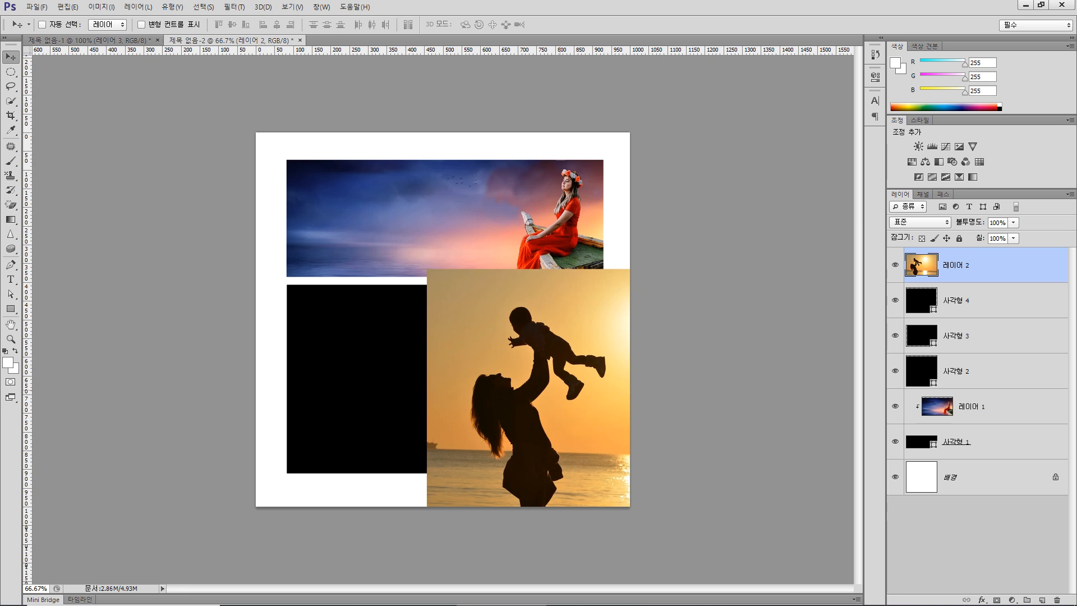
Step: Clip the mother and child photo to the lower-right rectangle and shift the photo slightly down and right
{"action": "right_click", "coordinate": [990, 265]}
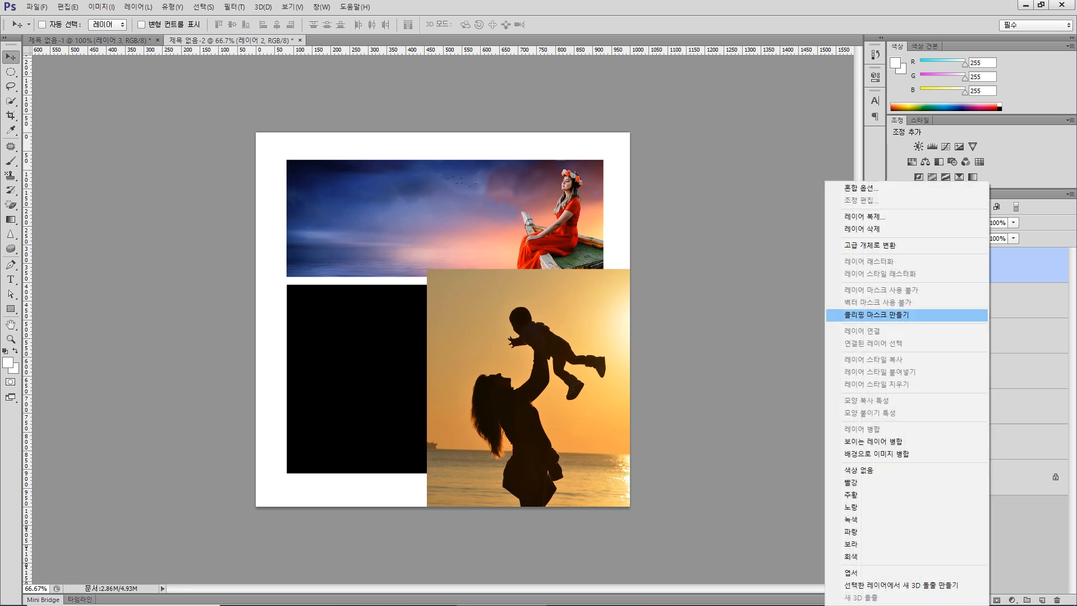
{"action": "left_click", "coordinate": [897, 315]}
{"action": "left_click_drag", "start_coordinate": [532, 418], "coordinate": [550, 446]}
Step: Scale the mother and child photo to about 48% and move it left so both figures fit inside the lower-right rectangle
{"action": "key", "text": "ctrl+t"}
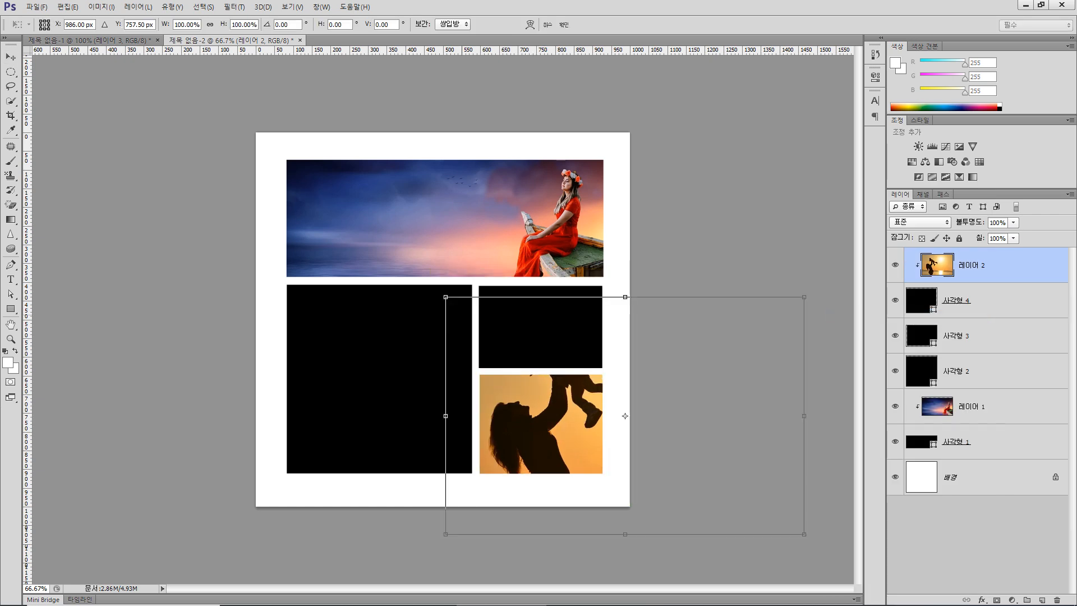
{"action": "left_click_drag", "start_coordinate": [446, 296], "coordinate": [538, 359]}
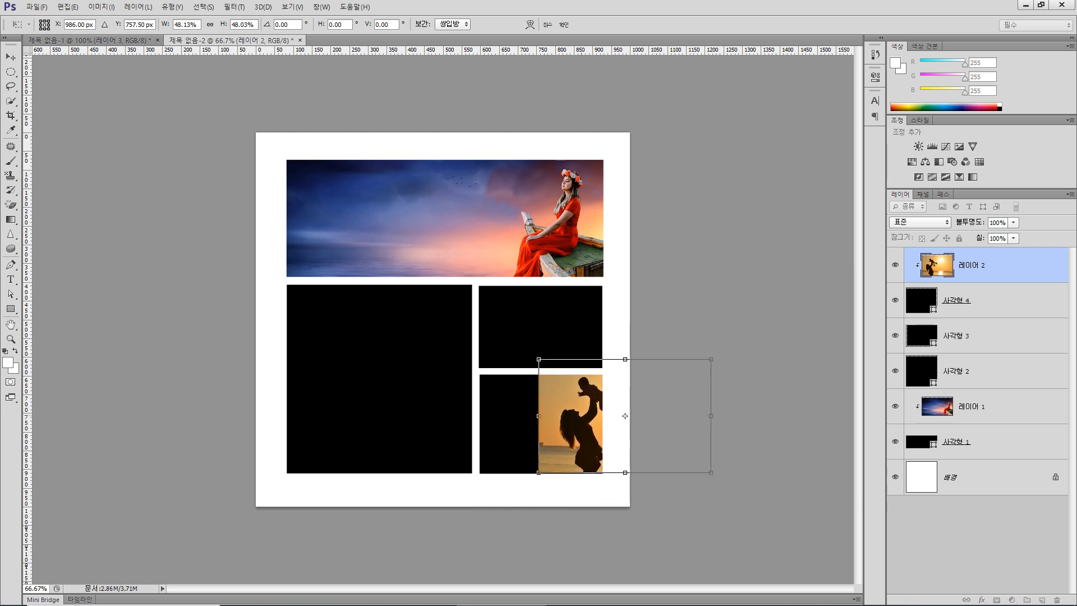
{"action": "left_click_drag", "start_coordinate": [625, 416], "coordinate": [558, 417]}
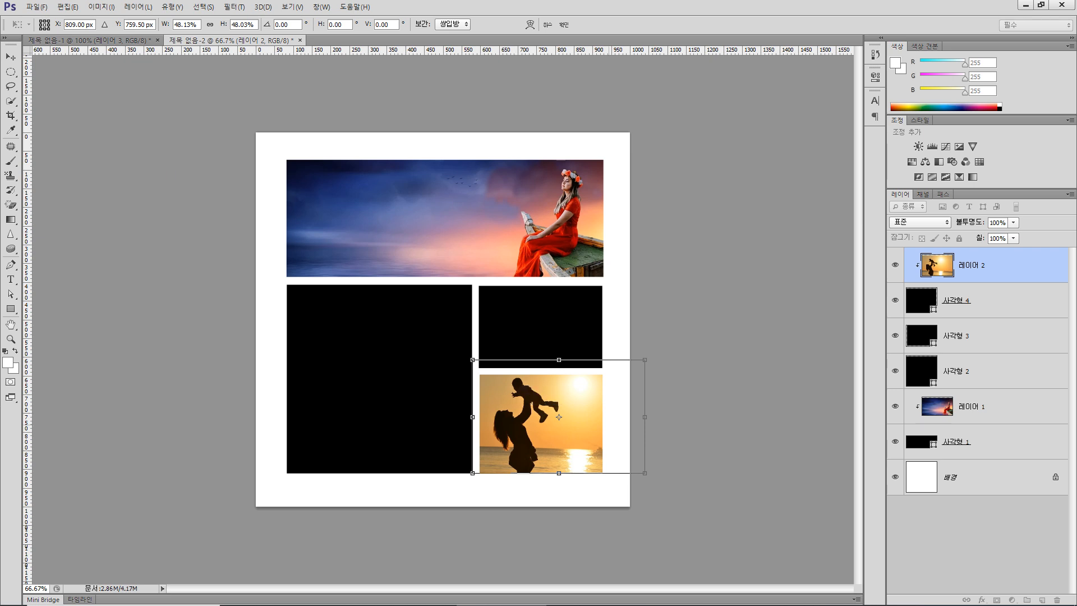
{"action": "key", "text": "Return"}
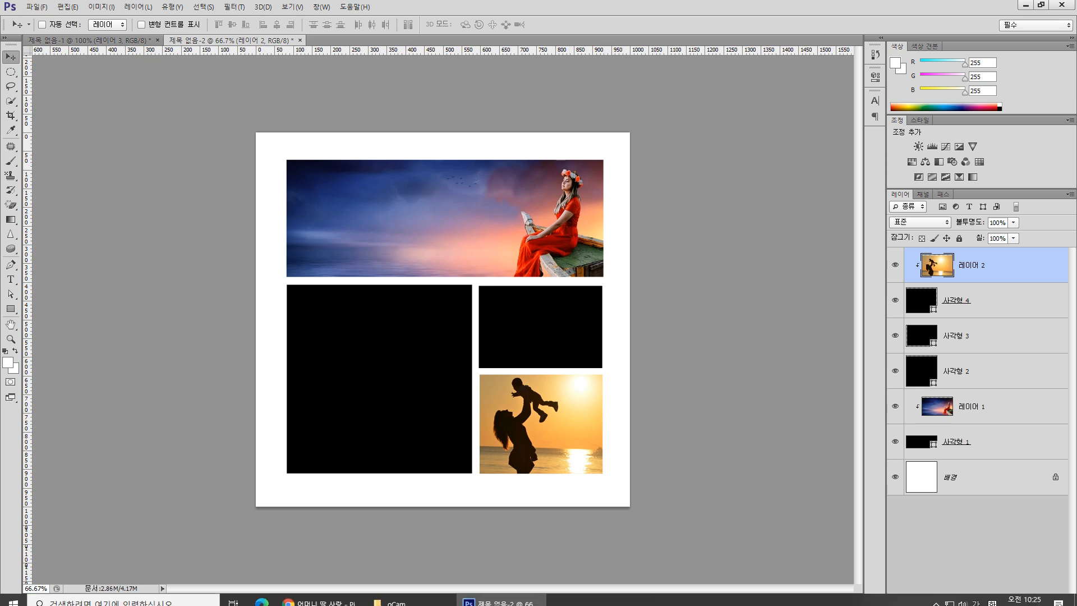
Step: Switch to Chrome, go back to the sea results, open the Maldives photo with the wooden pier and thatched huts and copy the image
{"action": "left_click", "coordinate": [319, 594]}
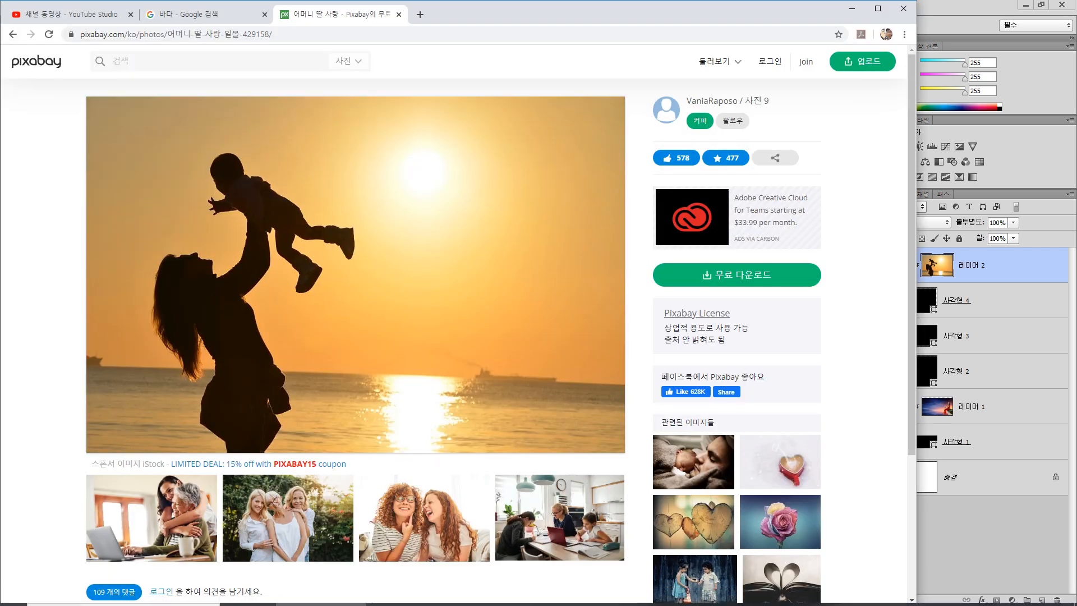
{"action": "left_click", "coordinate": [12, 34]}
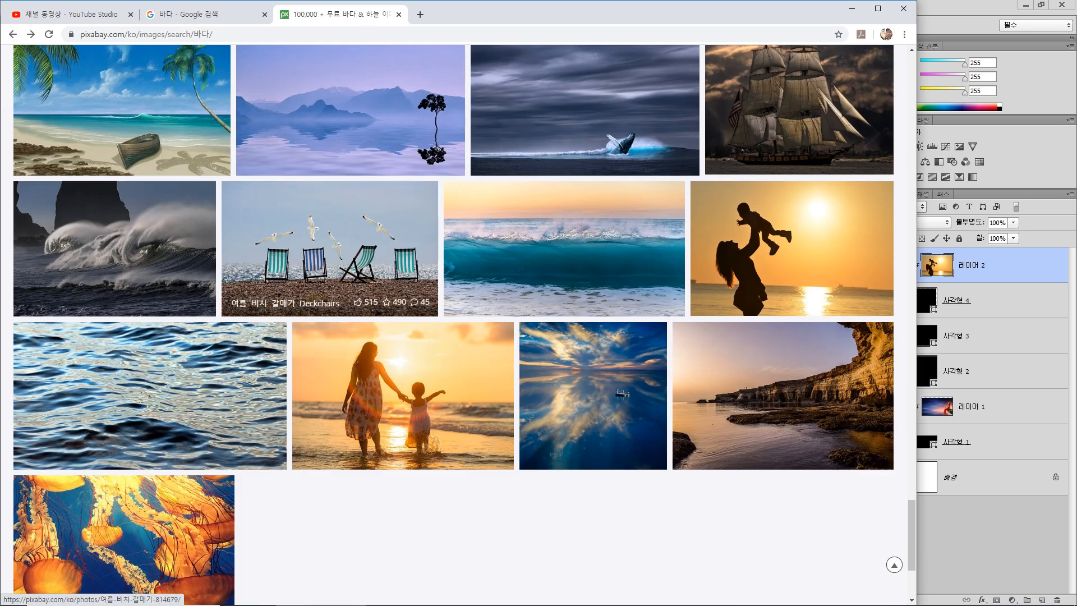
{"action": "scroll", "coordinate": [453, 325], "scroll_direction": "up", "scroll_amount": 12}
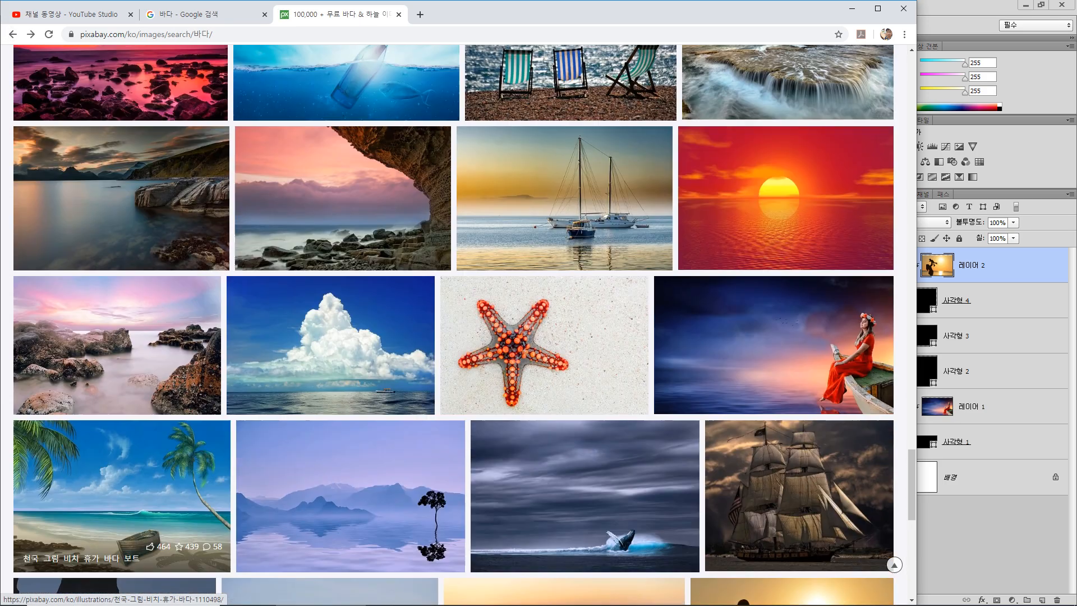
{"action": "scroll", "coordinate": [453, 325], "scroll_direction": "up", "scroll_amount": 3}
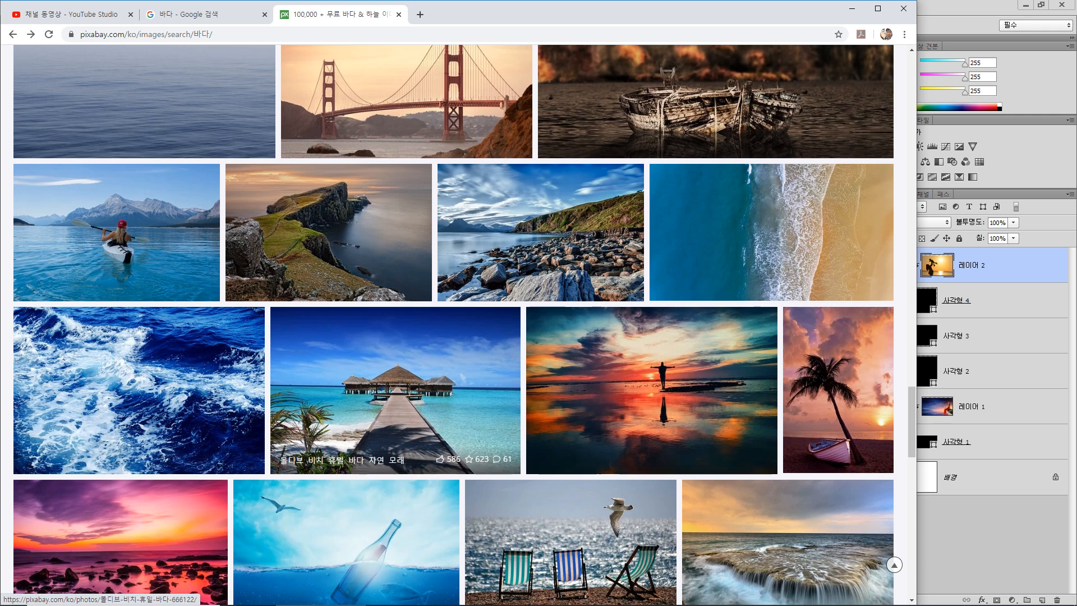
{"action": "left_click", "coordinate": [395, 390]}
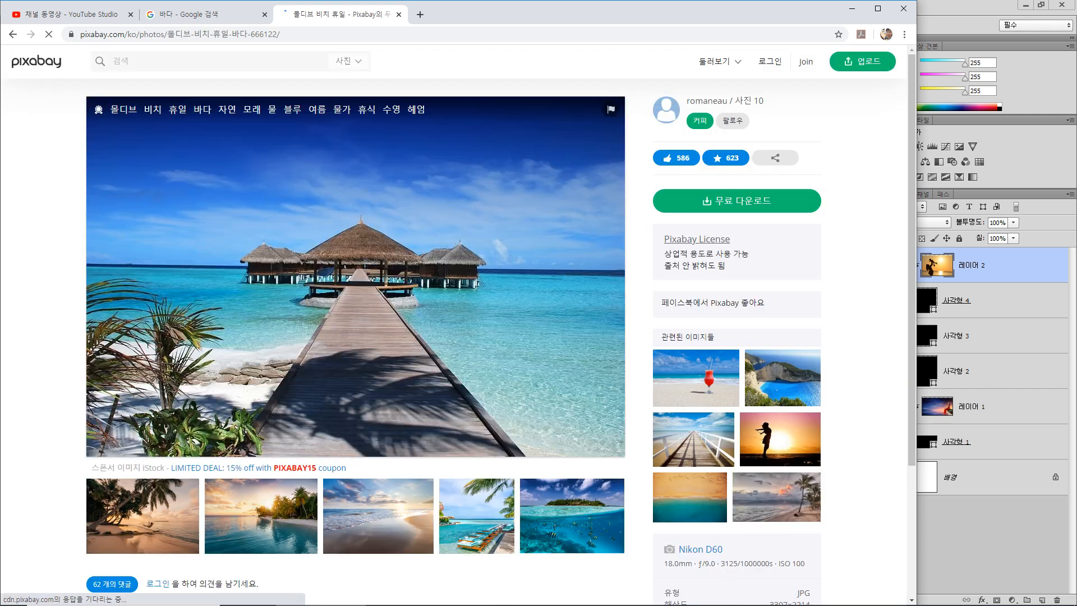
{"action": "right_click", "coordinate": [373, 302]}
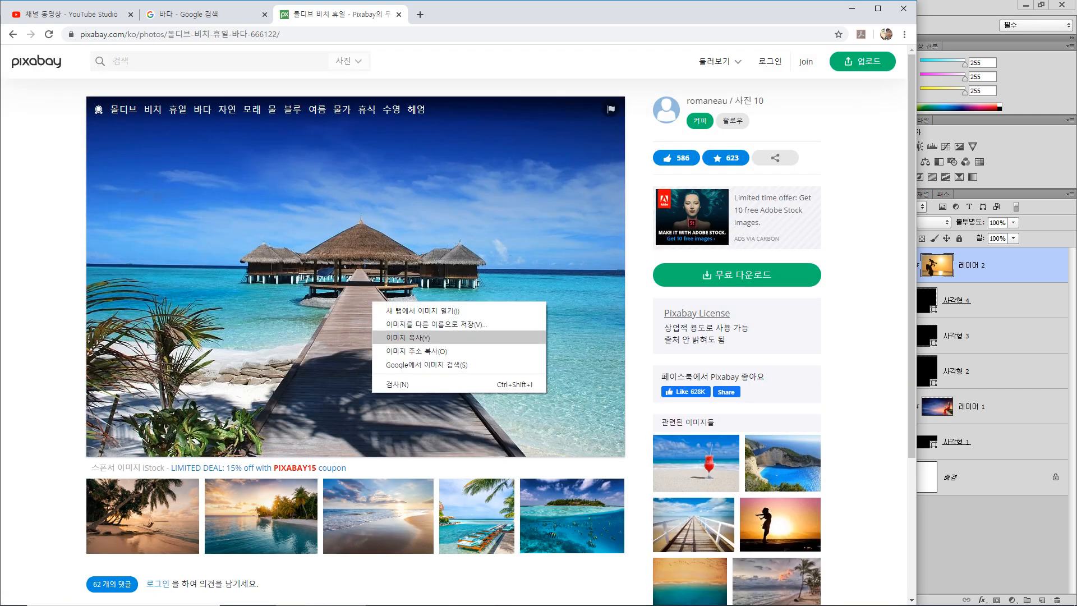
{"action": "left_click", "coordinate": [393, 338]}
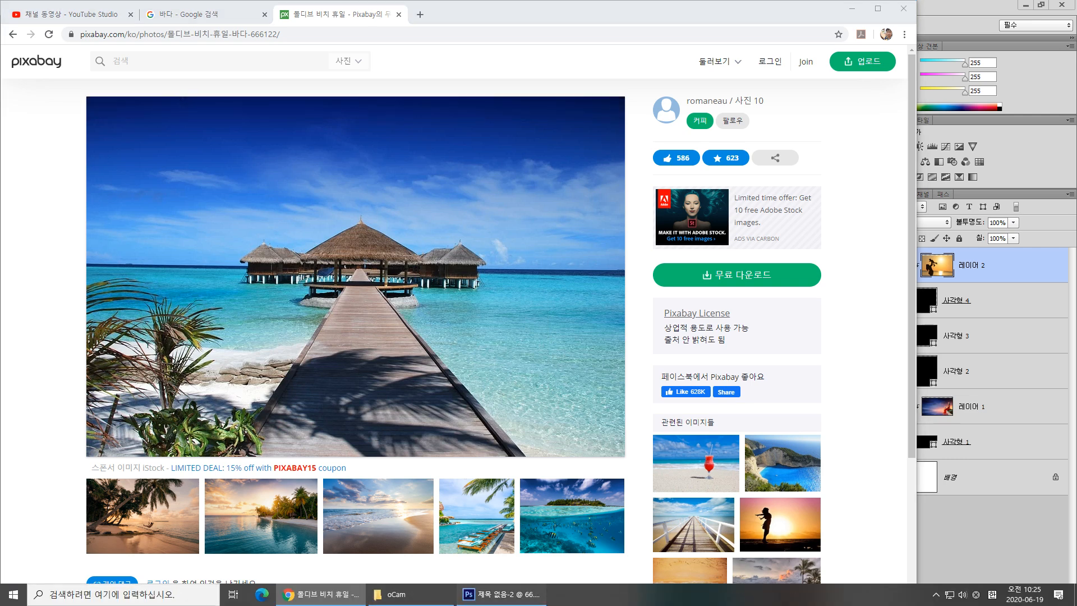
Step: Return to Photoshop, paste the Maldives pier photo directly above the 사각형 3 layer and move it over that rectangle
{"action": "left_click", "coordinate": [501, 594]}
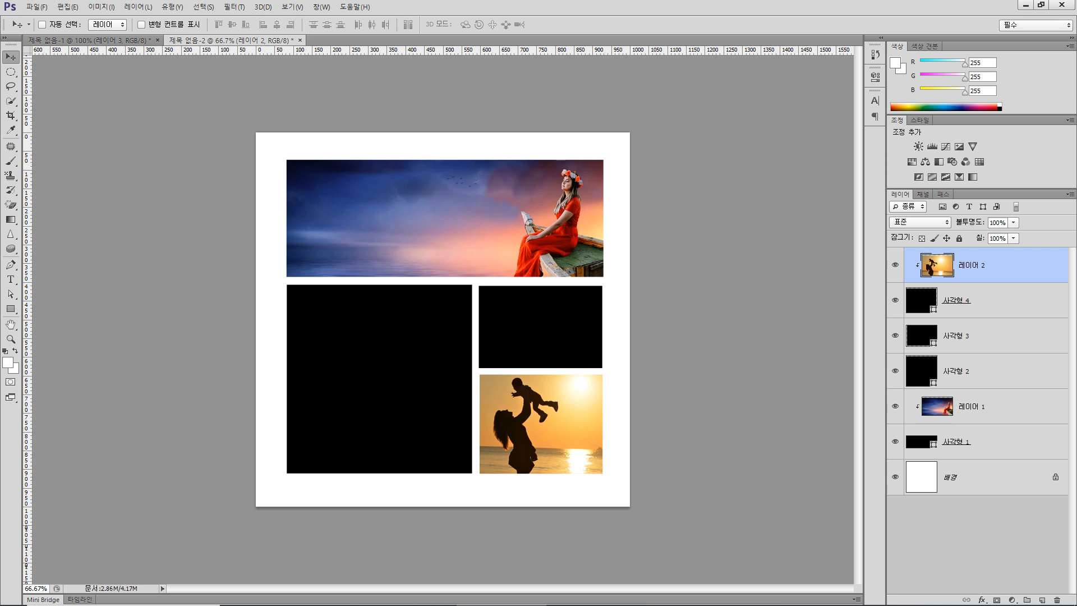
{"action": "left_click", "coordinate": [978, 336]}
{"action": "key", "text": "ctrl+v"}
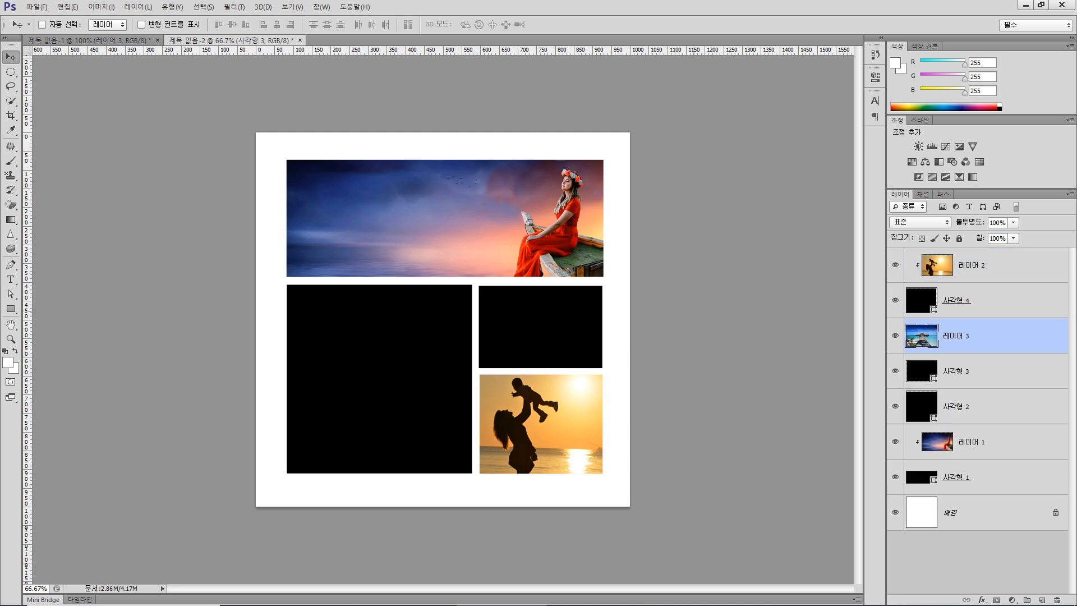
{"action": "left_click_drag", "start_coordinate": [455, 322], "coordinate": [553, 321]}
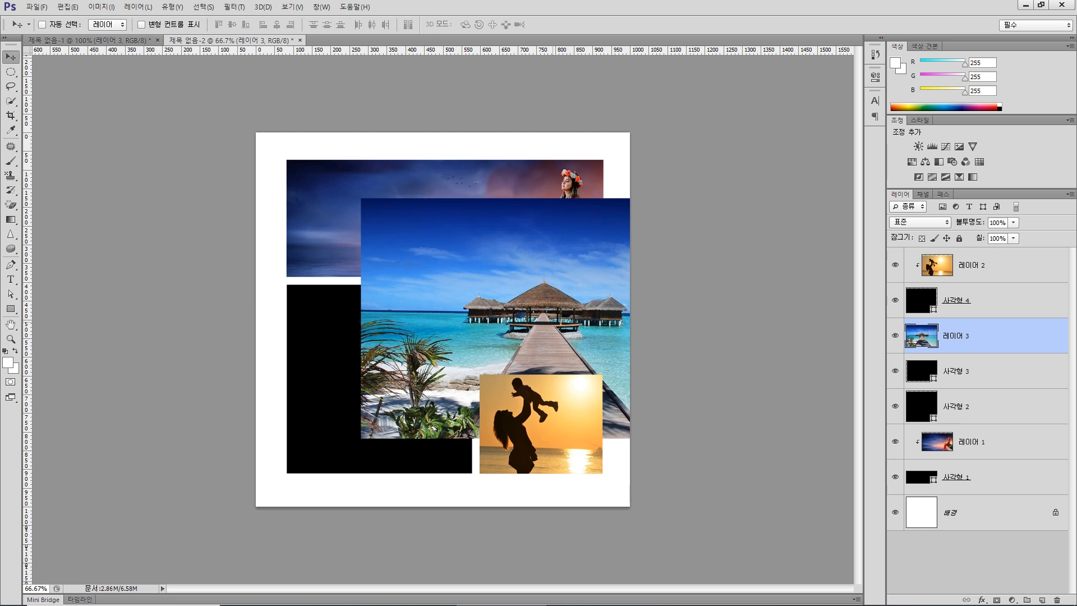
Step: Clip the Maldives pier photo to the 사각형 3 rectangle and scale the photo to about 62%
{"action": "right_click", "coordinate": [1002, 335]}
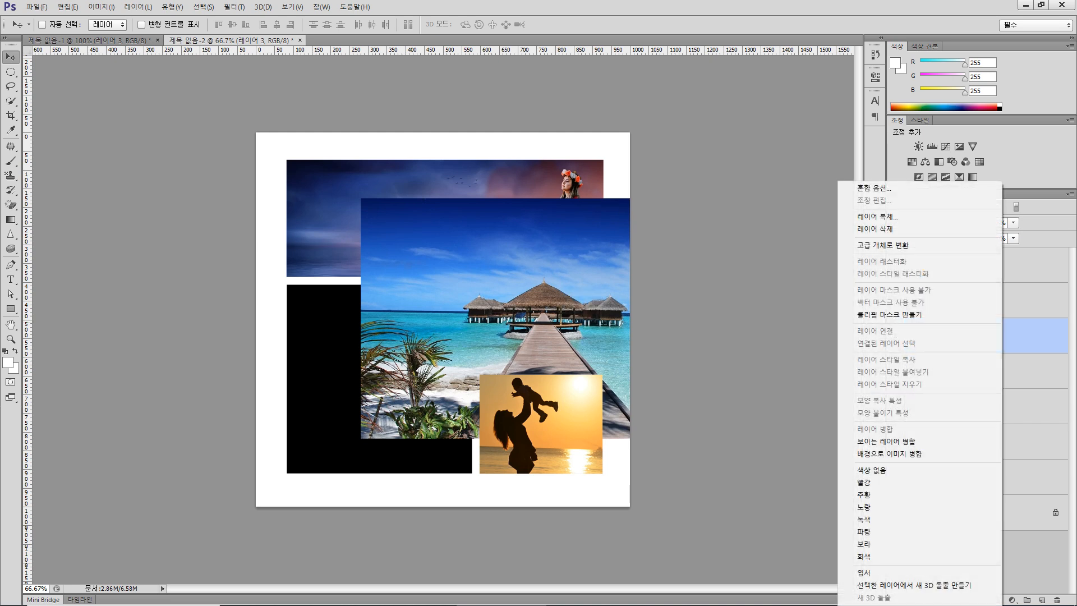
{"action": "left_click", "coordinate": [897, 315]}
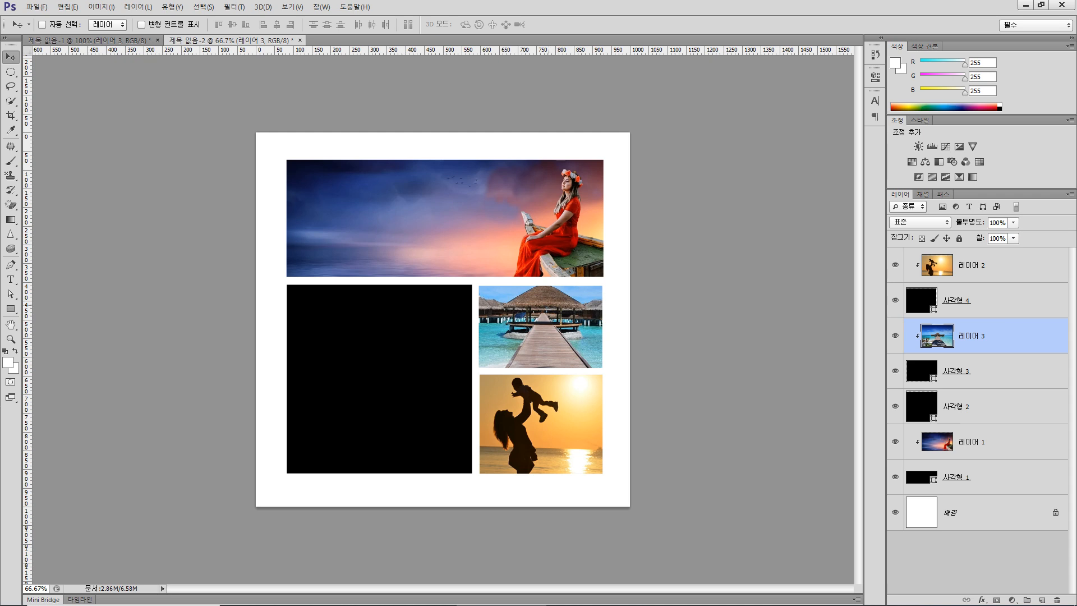
{"action": "key", "text": "ctrl+t"}
{"action": "left_click_drag", "start_coordinate": [361, 439], "coordinate": [430, 392]}
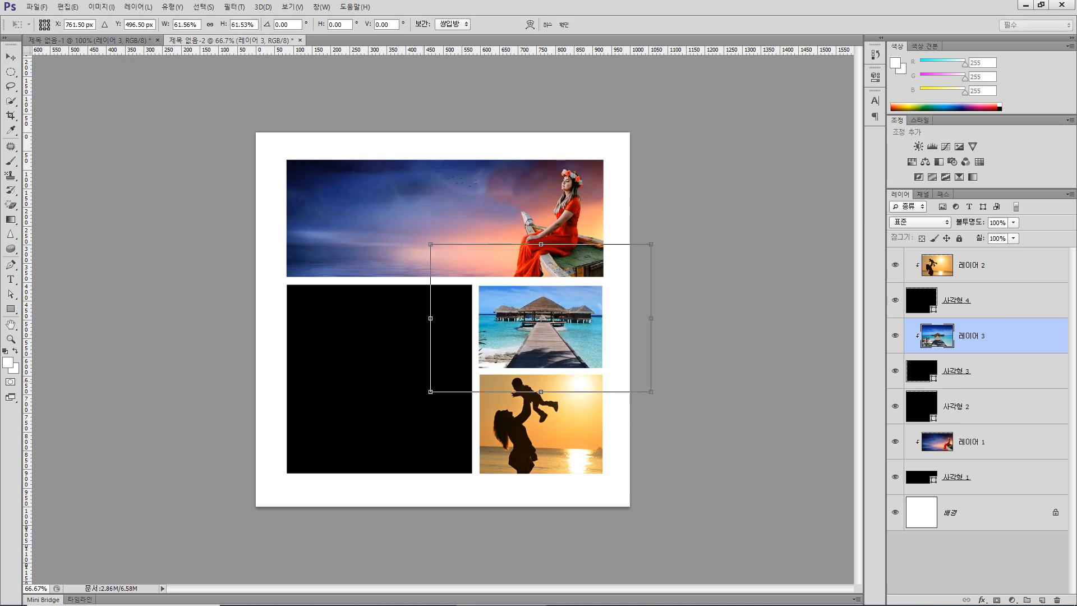
{"action": "key", "text": "Return"}
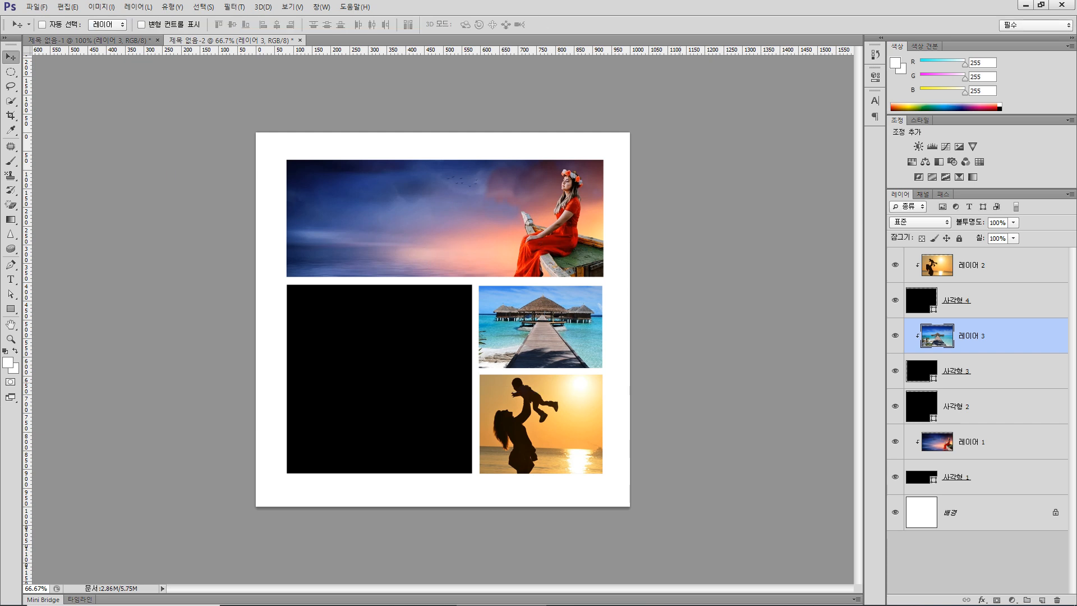
Step: Select the 사각형 2 layer, switch to Chrome, open the weathered wooden boat photo from the sea results and copy the image
{"action": "left_click", "coordinate": [976, 406]}
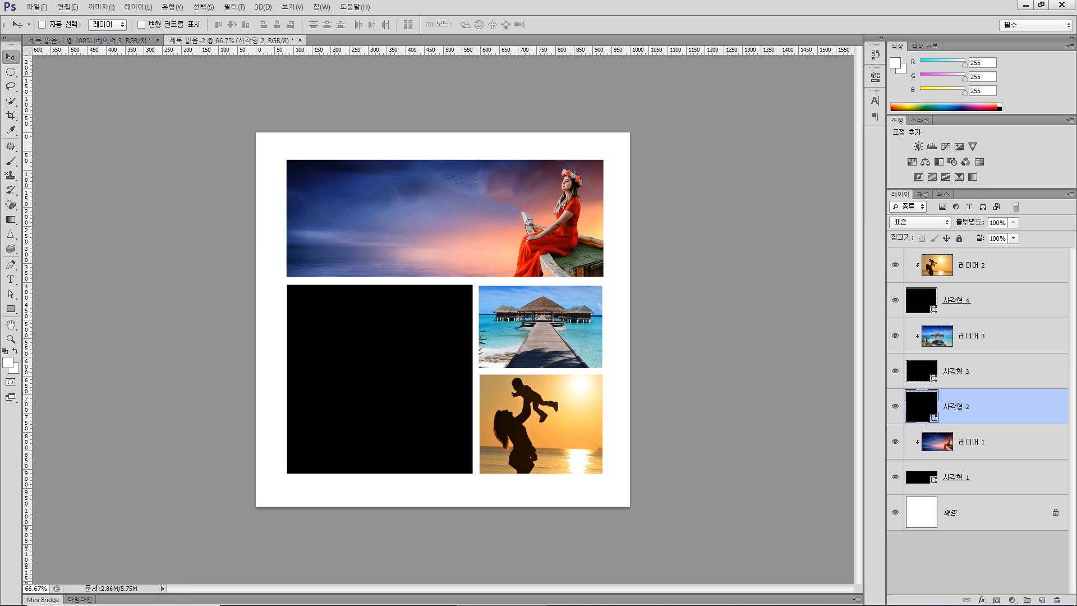
{"action": "mouse_move", "coordinate": [331, 604]}
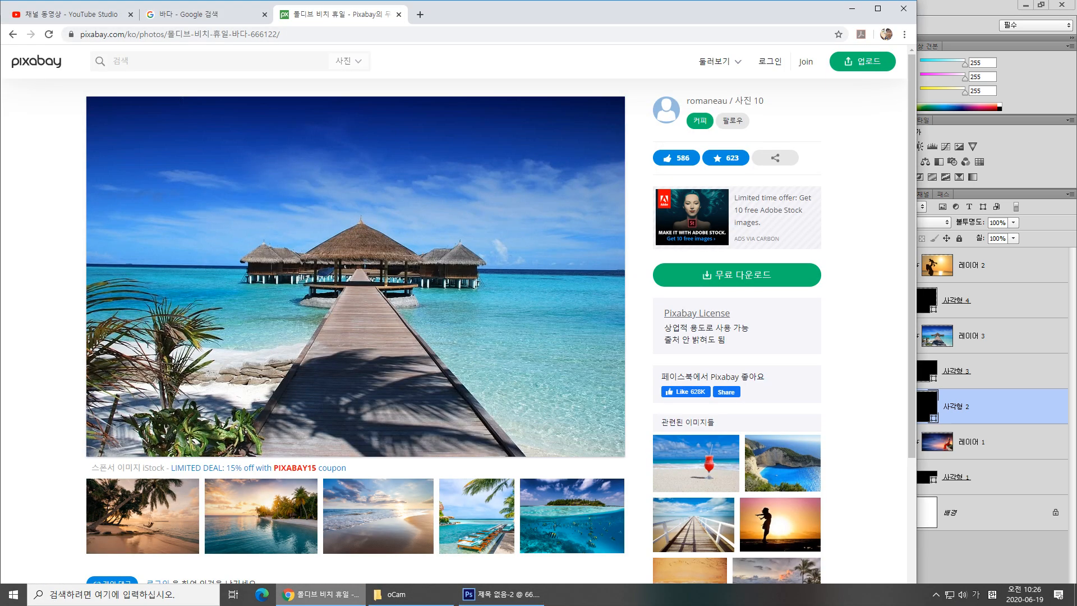
{"action": "left_click", "coordinate": [319, 594]}
{"action": "left_click", "coordinate": [12, 34]}
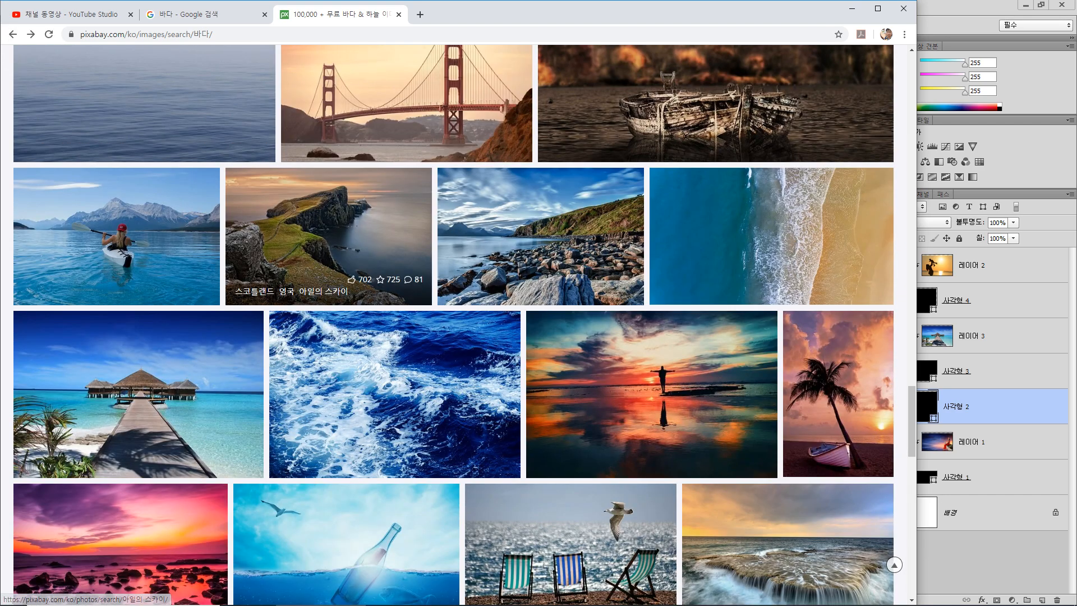
{"action": "scroll", "coordinate": [348, 269], "scroll_direction": "up", "scroll_amount": 4}
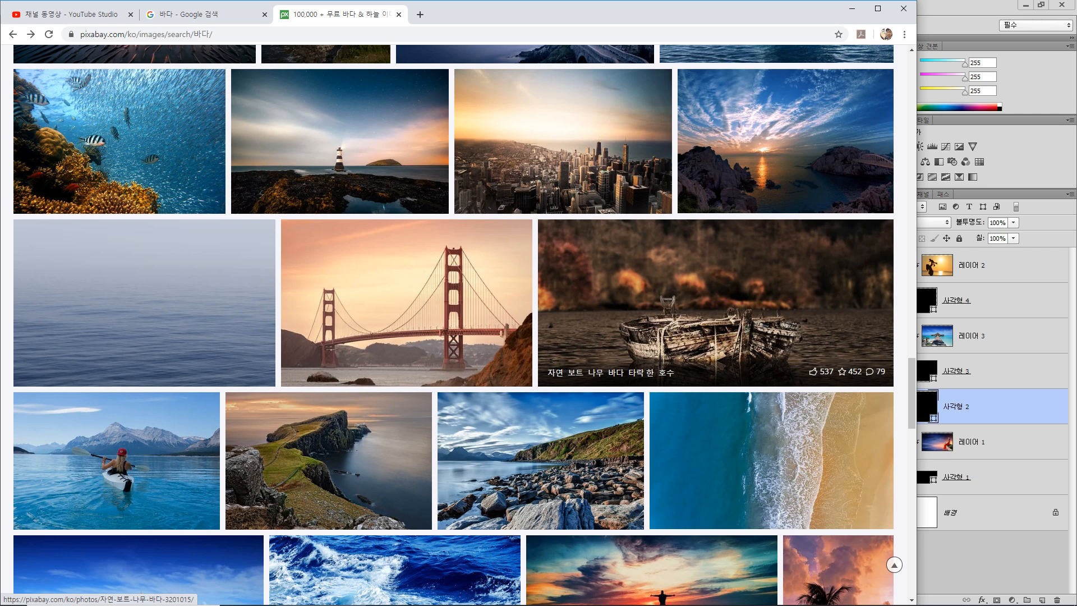
{"action": "left_click", "coordinate": [713, 315]}
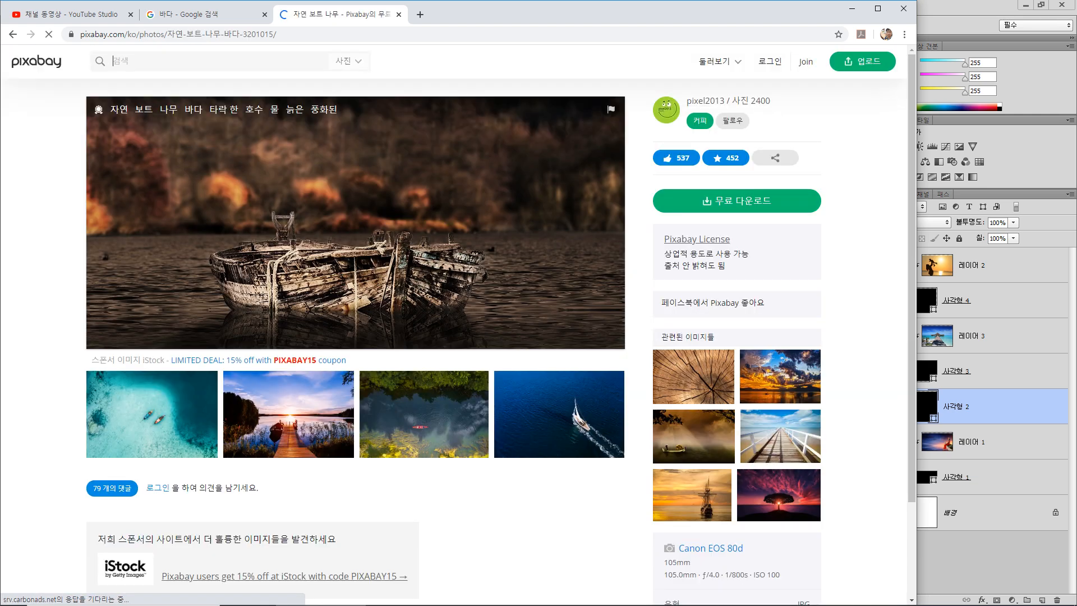
{"action": "right_click", "coordinate": [363, 282]}
{"action": "left_click", "coordinate": [399, 318]}
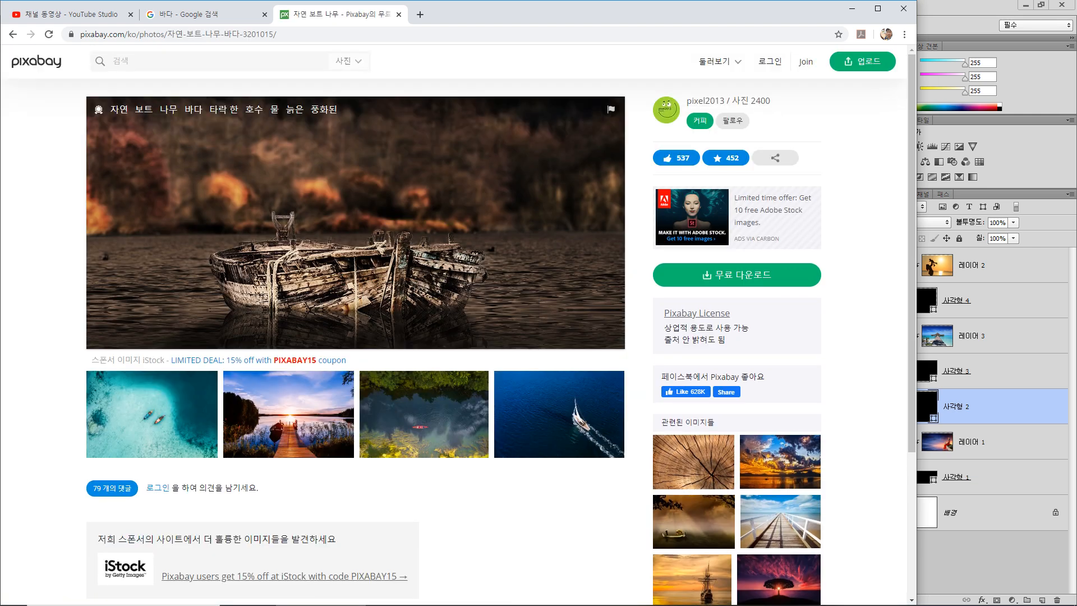
Step: Return to Photoshop, paste the wooden boat photo directly above the 사각형 2 layer and move it over that rectangle
{"action": "left_click", "coordinate": [500, 594]}
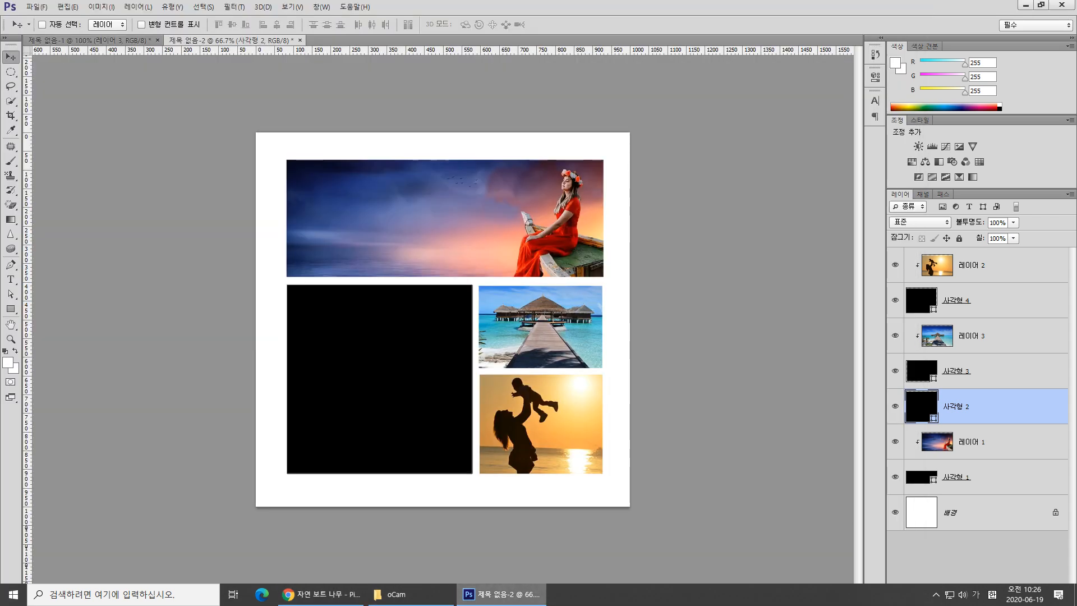
{"action": "key", "text": "ctrl+v"}
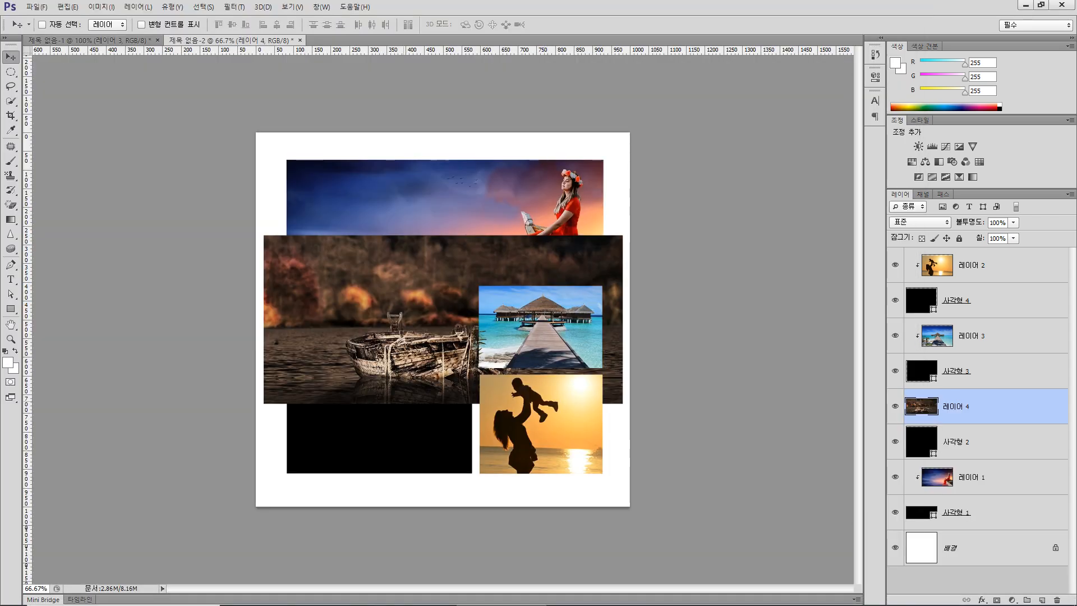
{"action": "left_click_drag", "start_coordinate": [418, 334], "coordinate": [352, 388]}
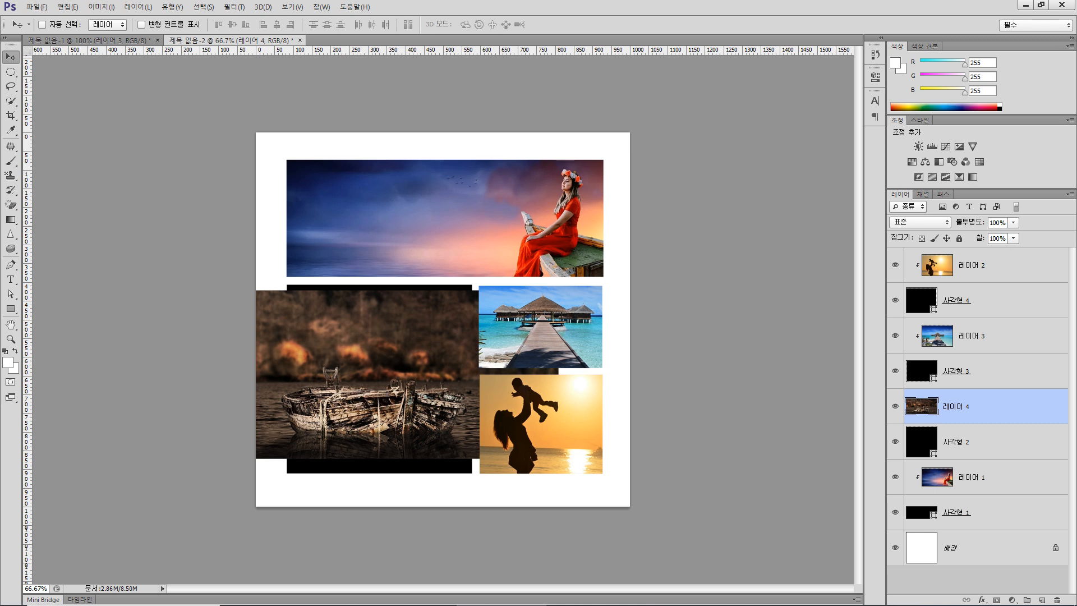
Step: Clip the wooden boat photo to the 사각형 2 rectangle, then enlarge and reposition the photo so it fills the whole rectangle
{"action": "right_click", "coordinate": [1003, 406]}
{"action": "left_click", "coordinate": [897, 314]}
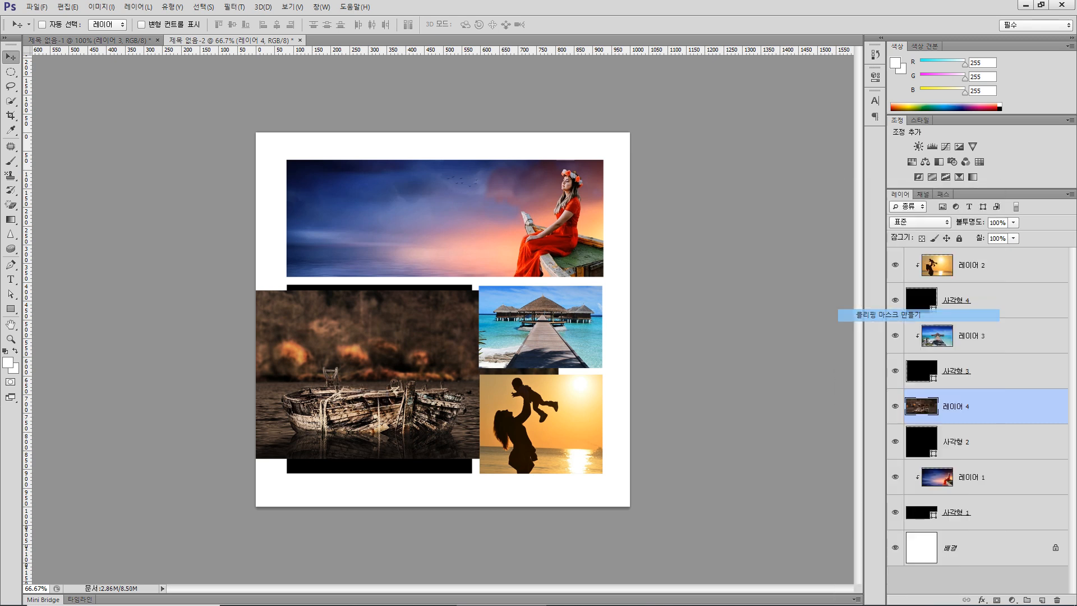
{"action": "key", "text": "ctrl+t"}
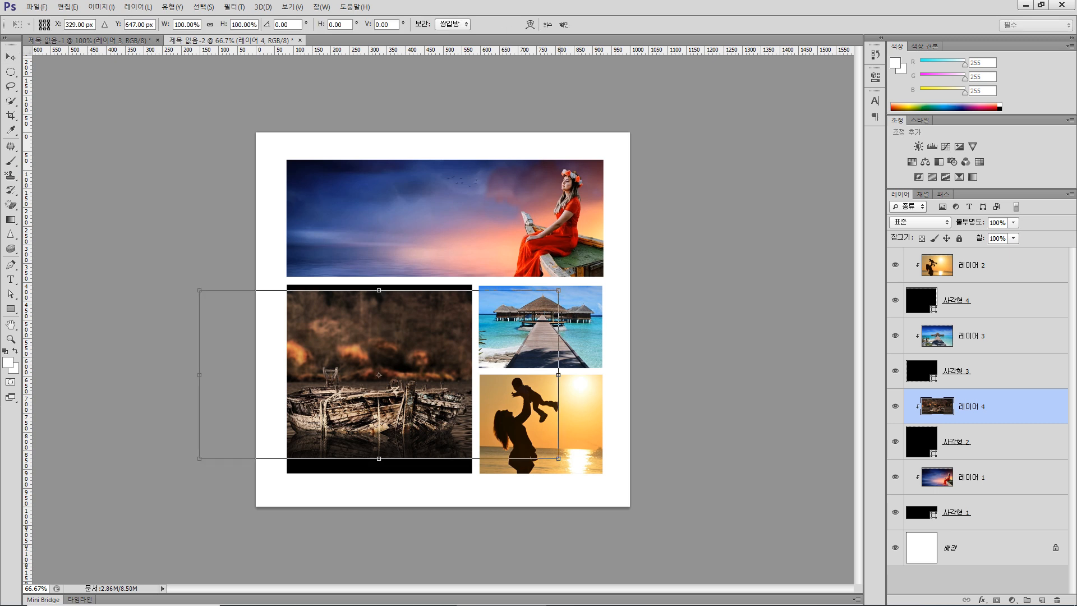
{"action": "left_click_drag", "start_coordinate": [558, 458], "coordinate": [588, 472]}
{"action": "left_click_drag", "start_coordinate": [440, 417], "coordinate": [442, 422]}
{"action": "key", "text": "Return"}
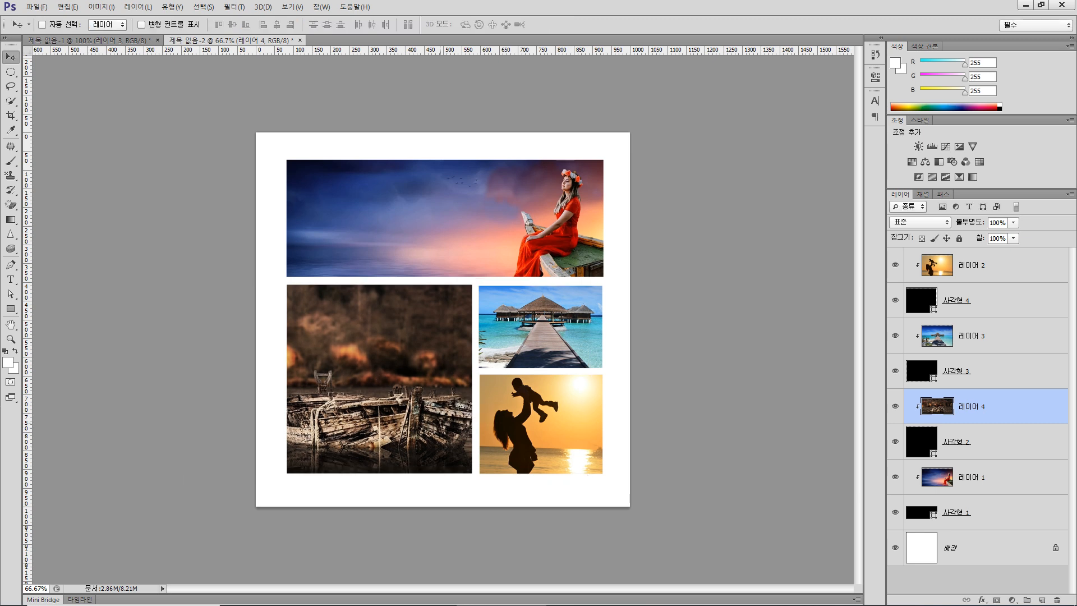